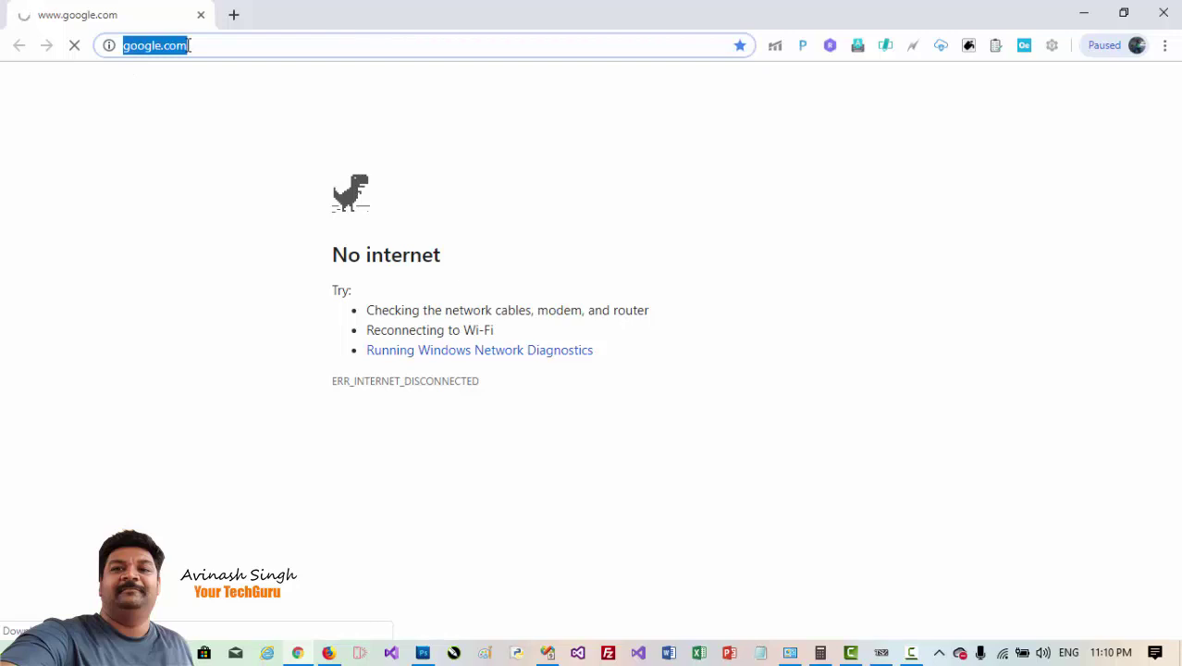
- Open translate.google.com and enter "Hello how are you?" as the English text to translate into Hindi
type("tr")
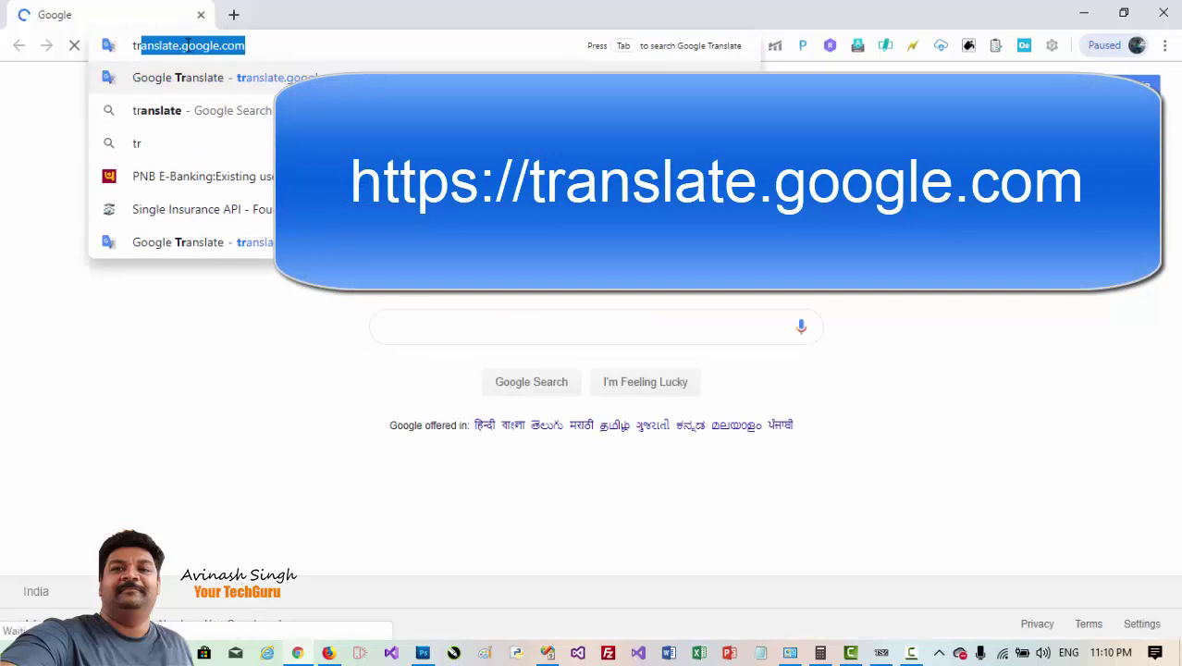
key("Return")
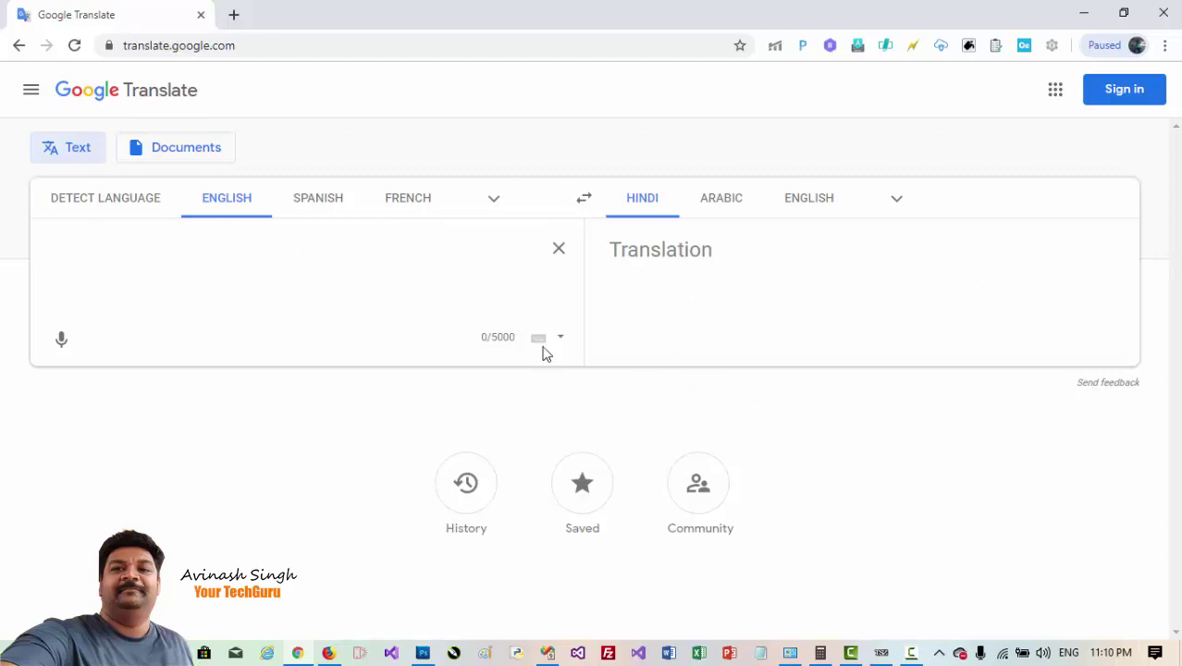
left_click(488, 338)
type("He")
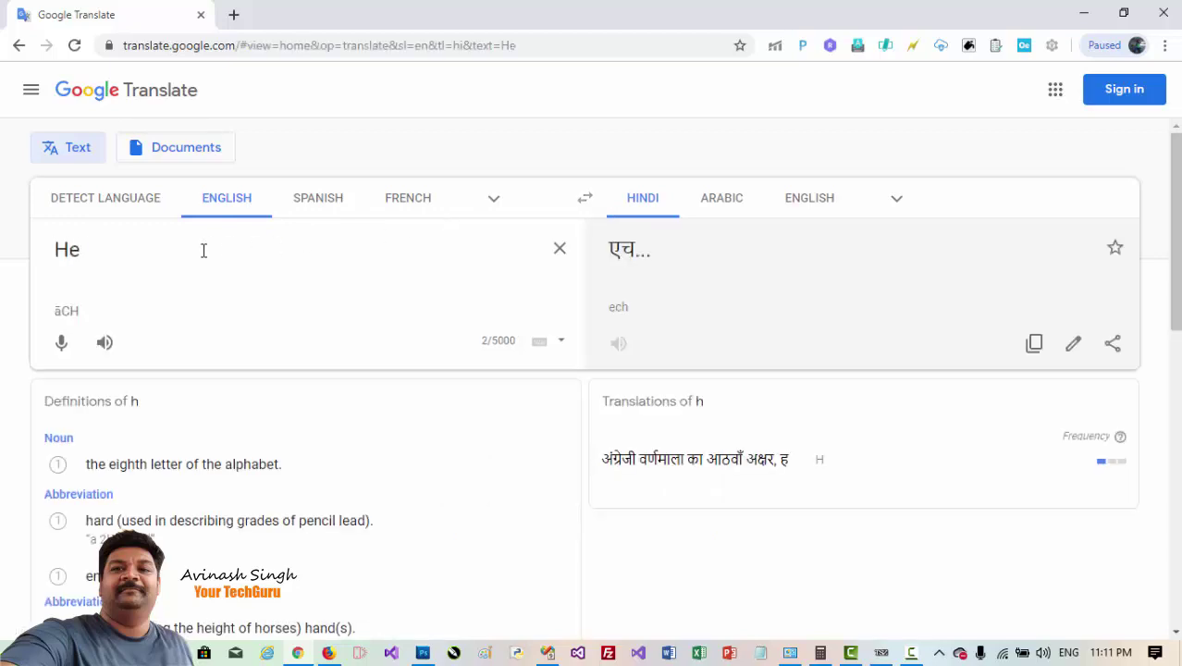
type("llo how")
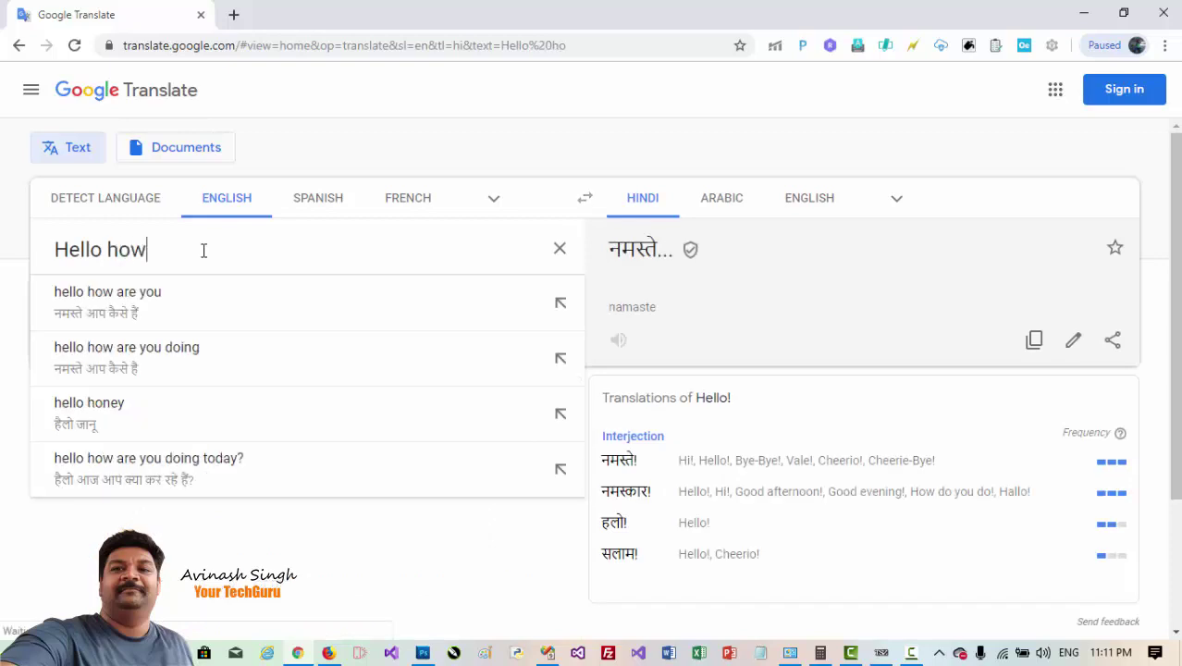
type(" are you")
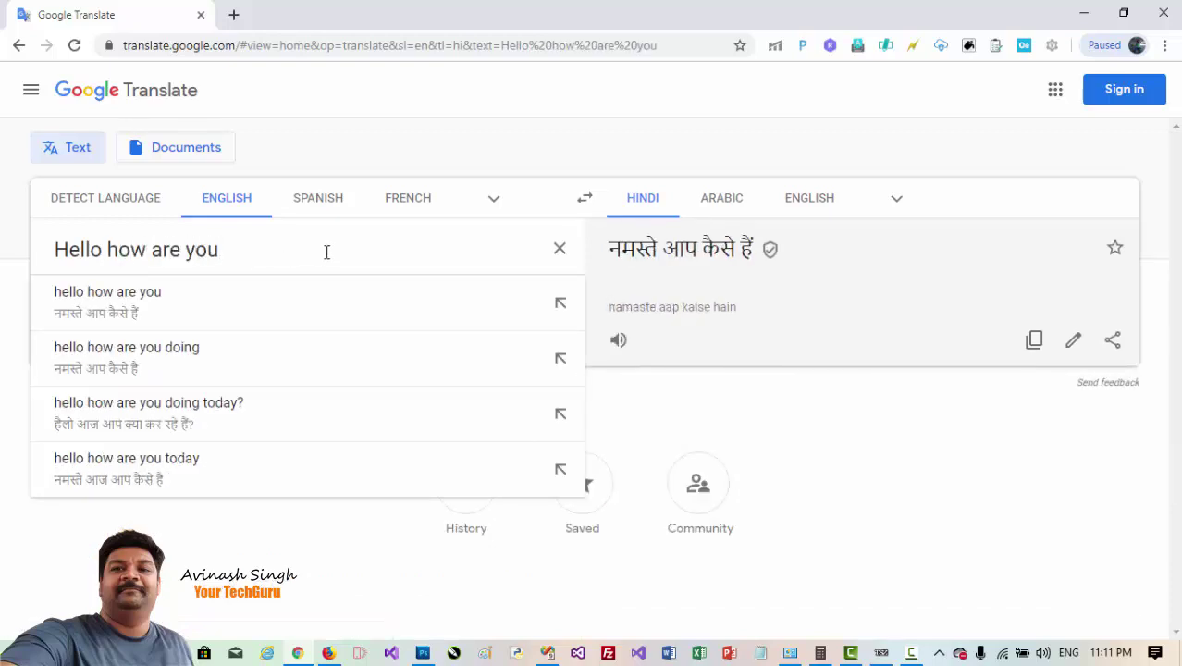
type("?")
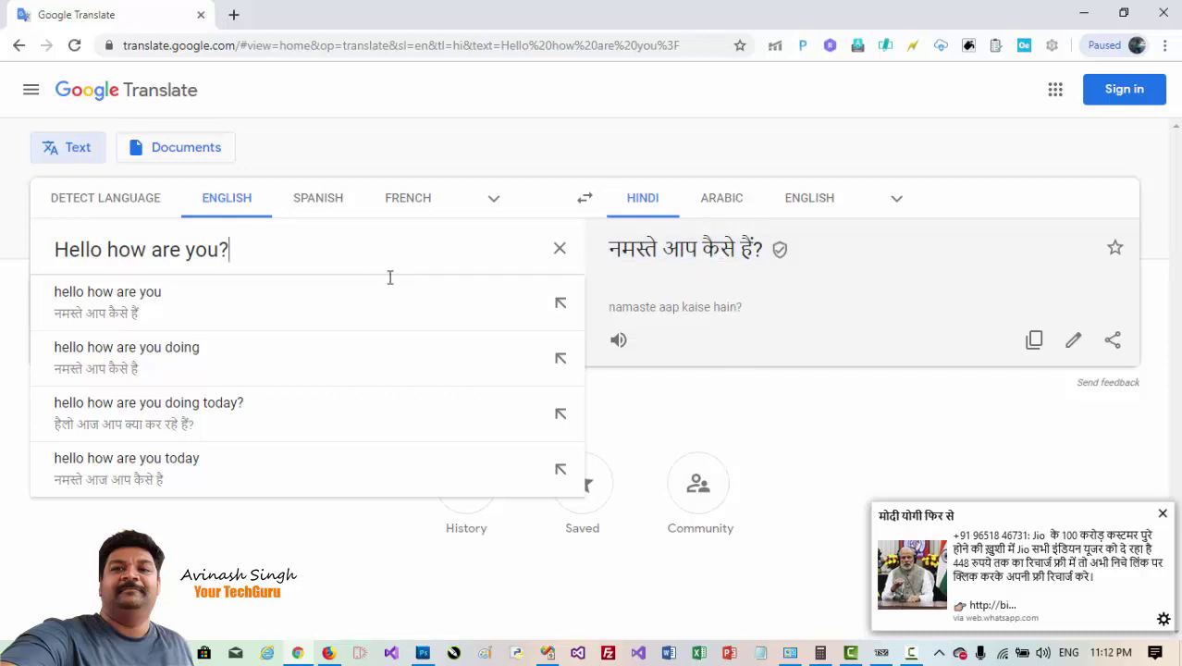
- Copy the Hindi translation of the greeting and view its sharing options without sharing it
left_click_drag(751, 314, 609, 308)
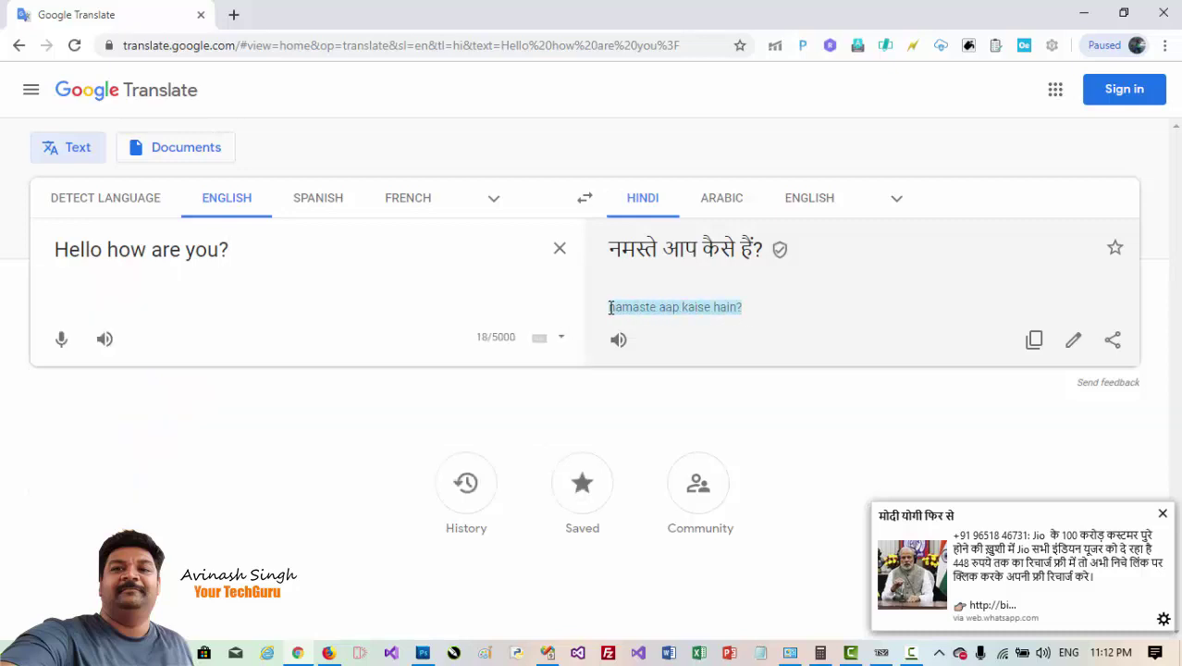
left_click(789, 308)
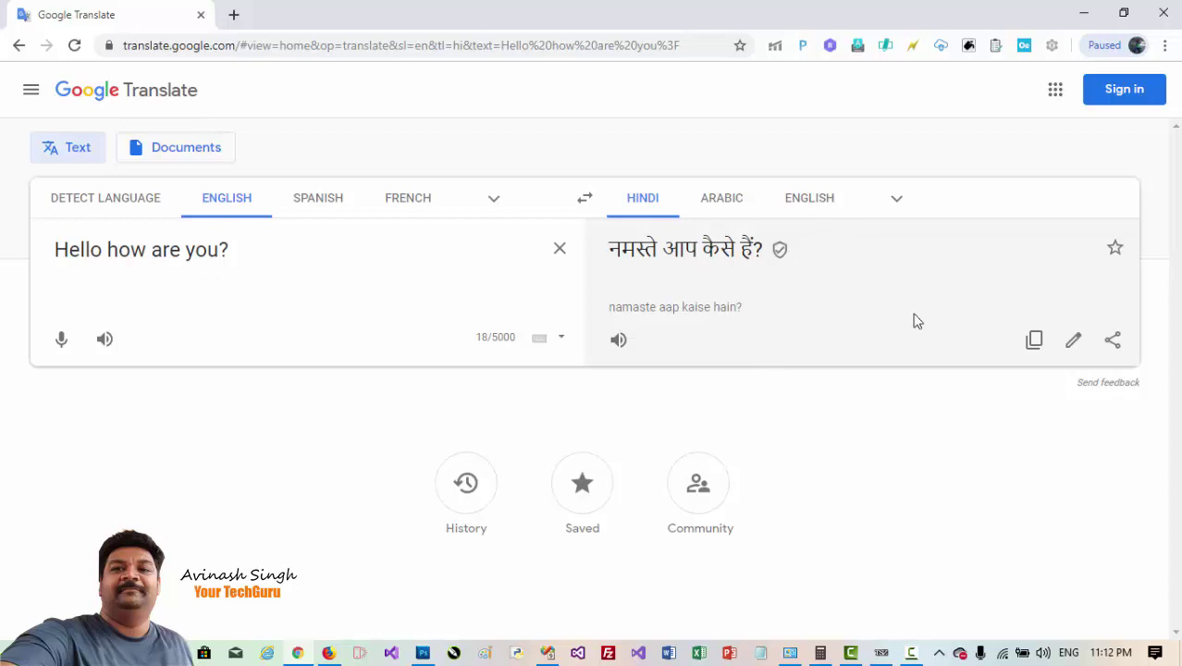
left_click(1040, 344)
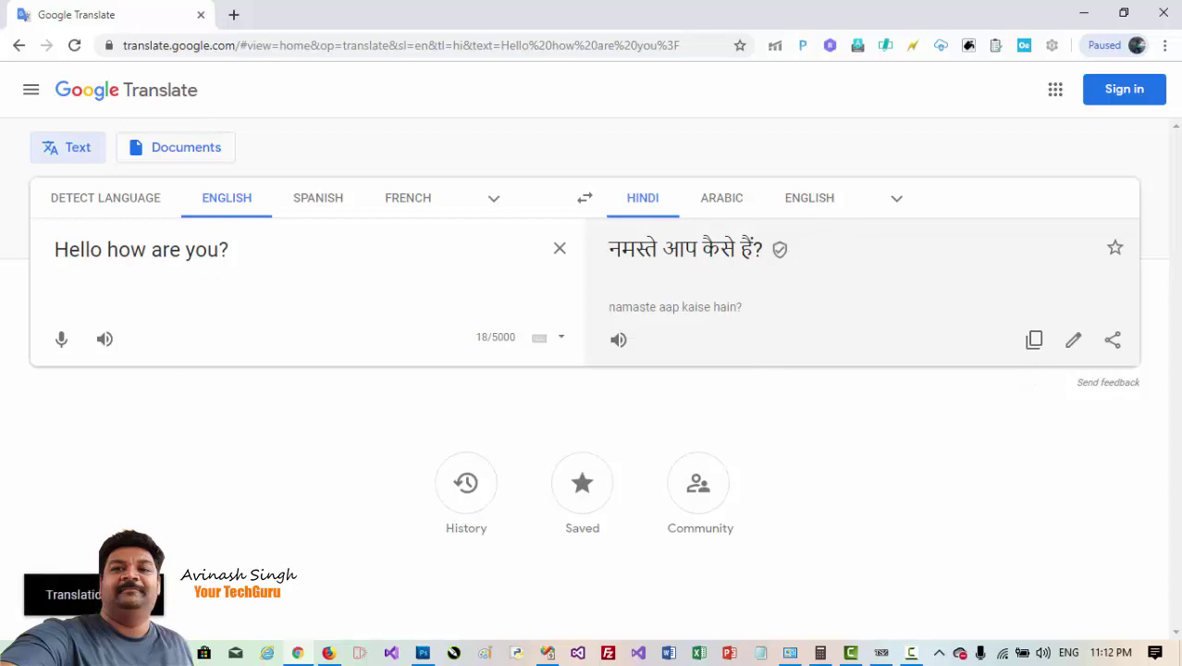
left_click(1119, 345)
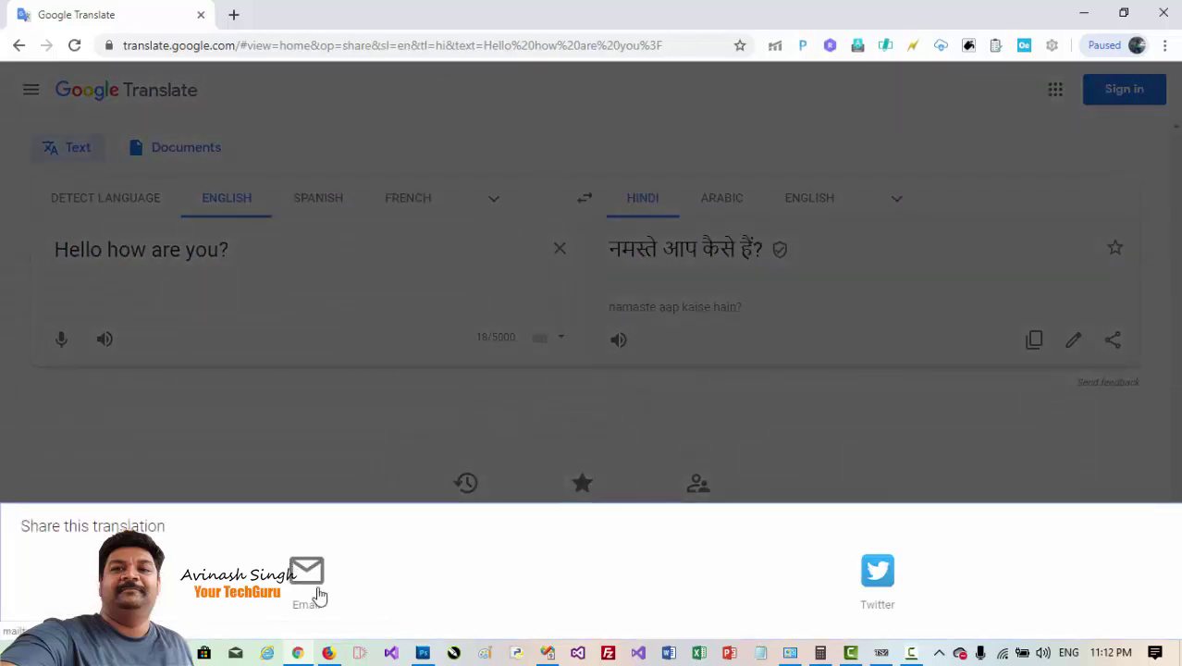
left_click(936, 341)
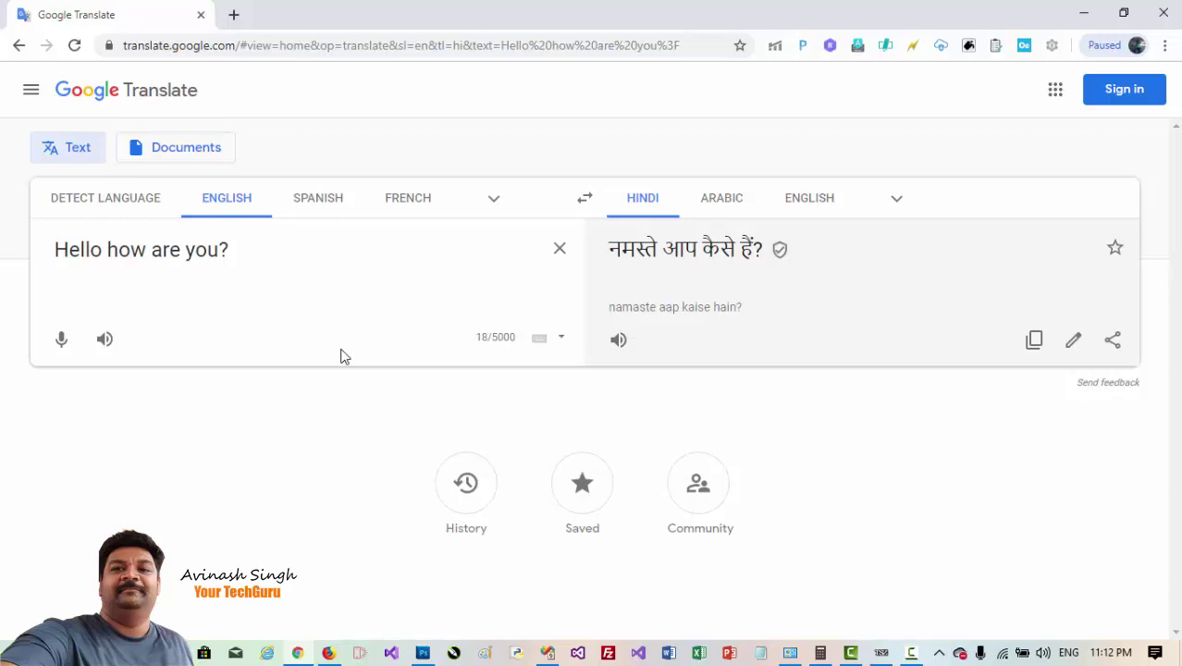
- Translate the greeting into Arabic, and switch the target language to Filipino from the full language list
left_click(718, 202)
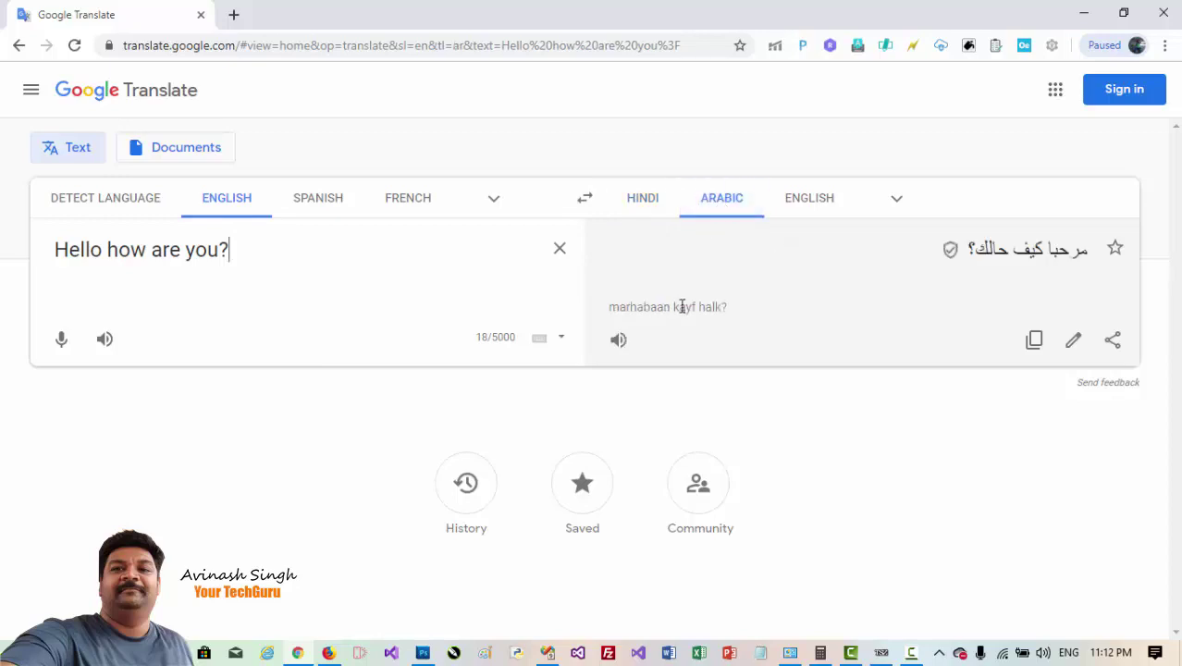
triple_click(1045, 261)
left_click(894, 198)
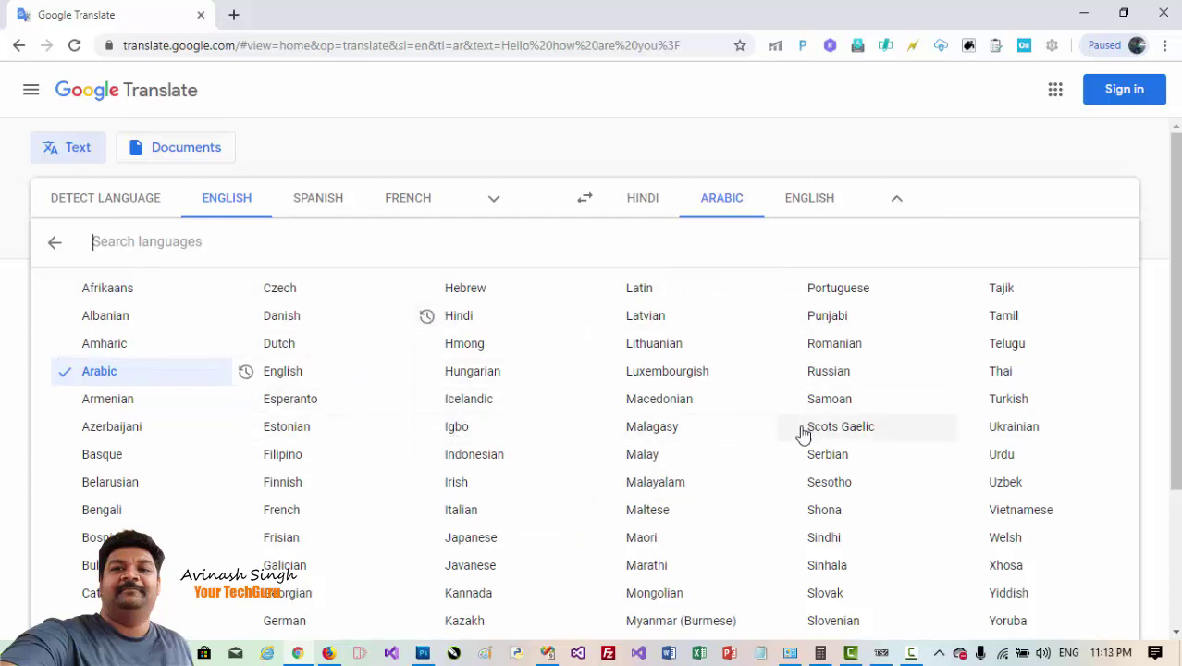
left_click(278, 462)
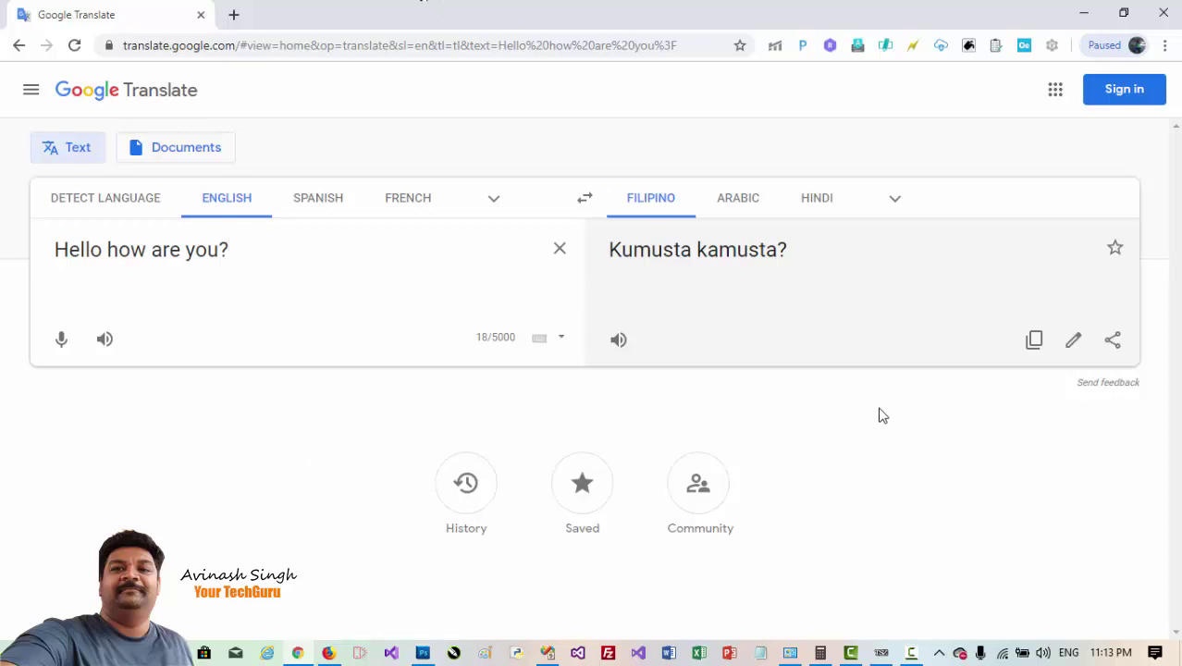
- Open the district website barabanki.nic.in in a new browser tab
left_click(233, 15)
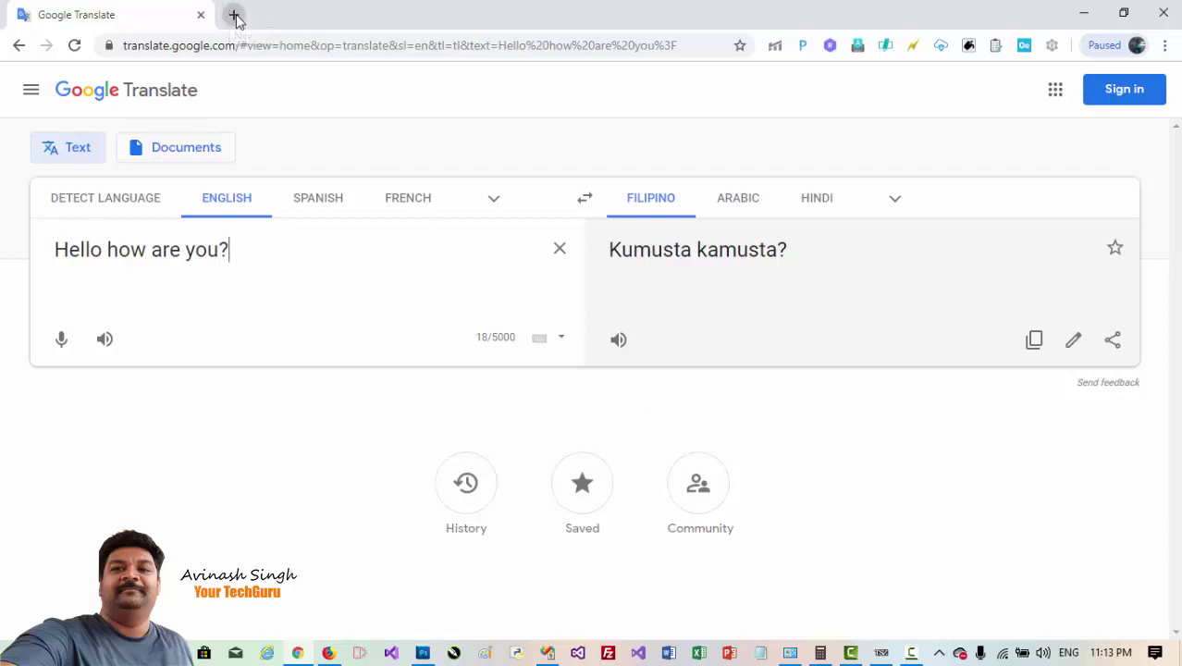
type("g")
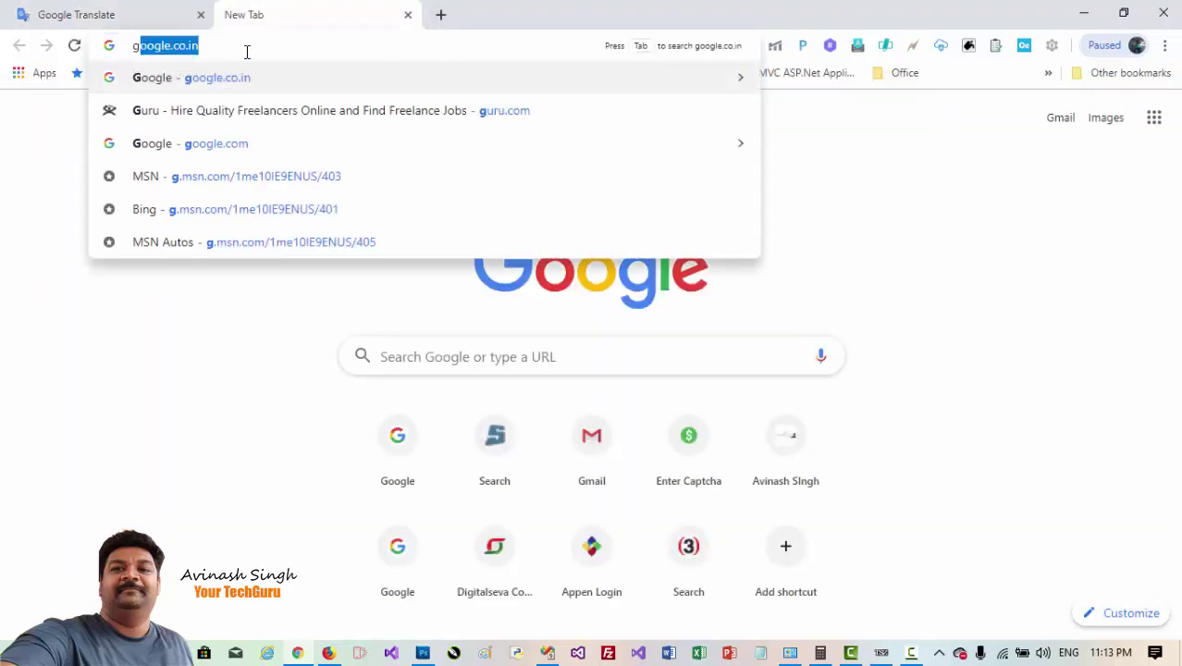
key("BackSpace")
key("BackSpace")
type("barabanki.nic")
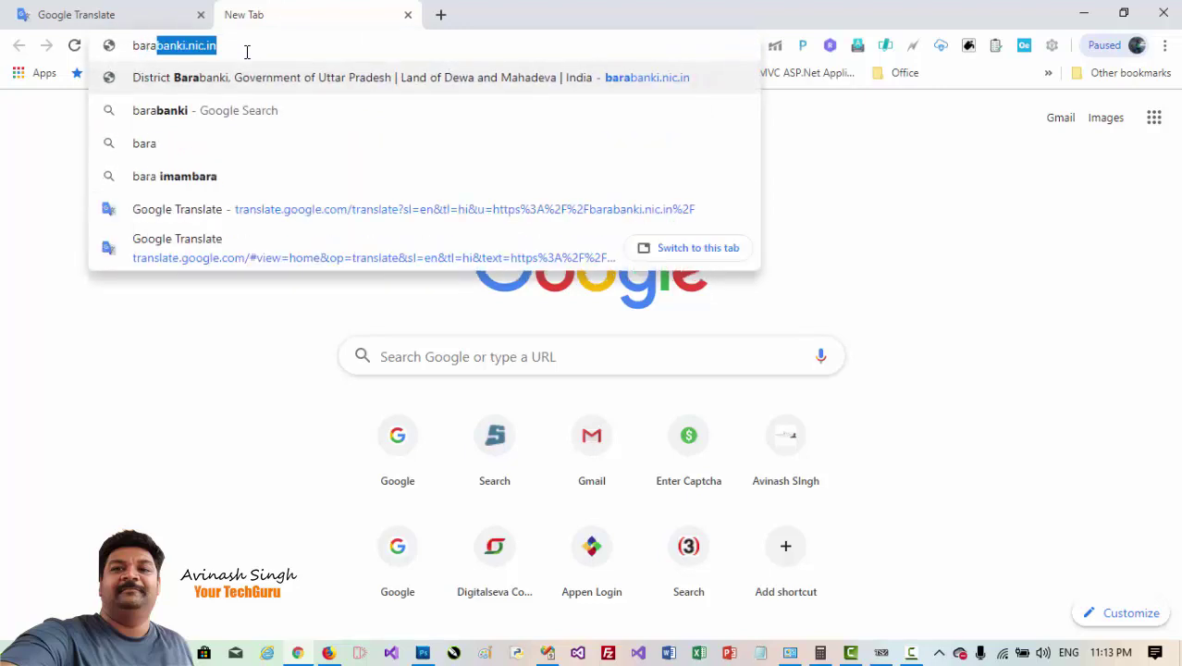
key("Return")
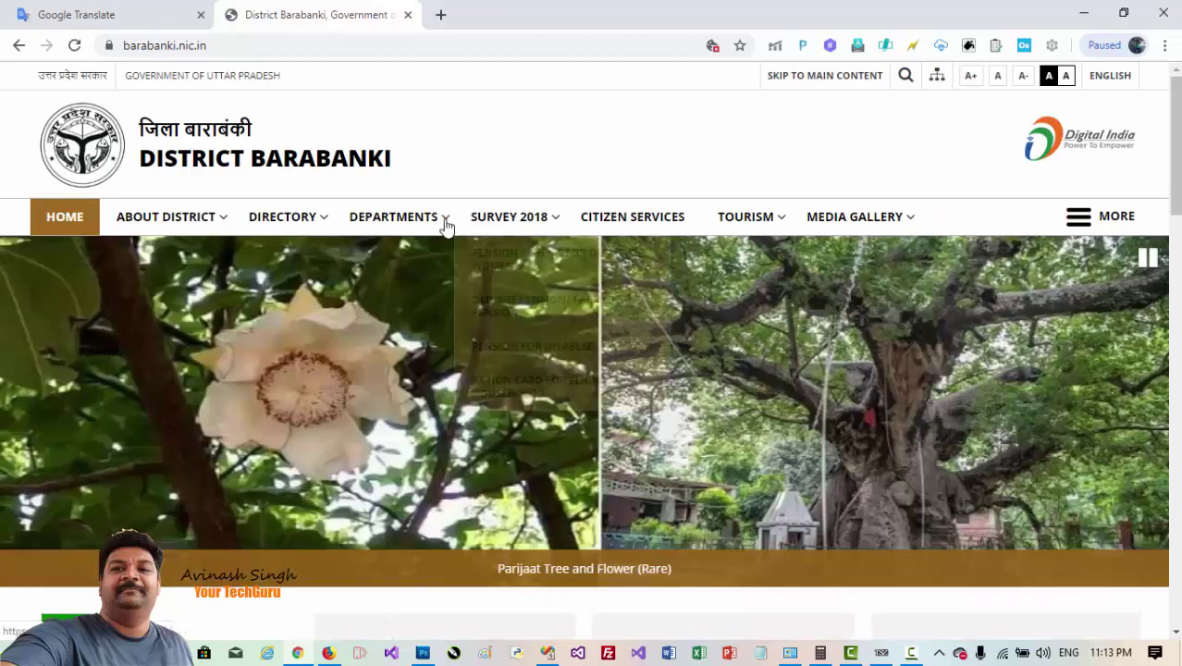
- Open the History page about the district and copy the first paragraph under "Origin of Name of the District"
mouse_move(167, 220)
left_click(169, 252)
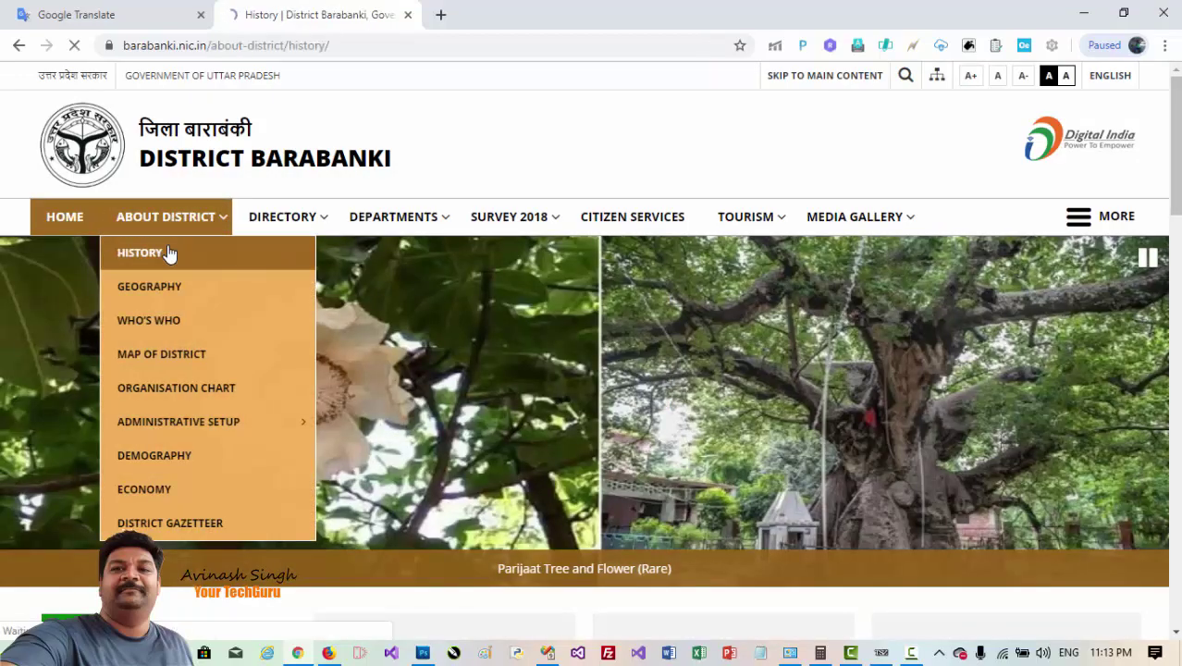
scroll(442, 376, "down", 4)
scroll(442, 376, "up", 1)
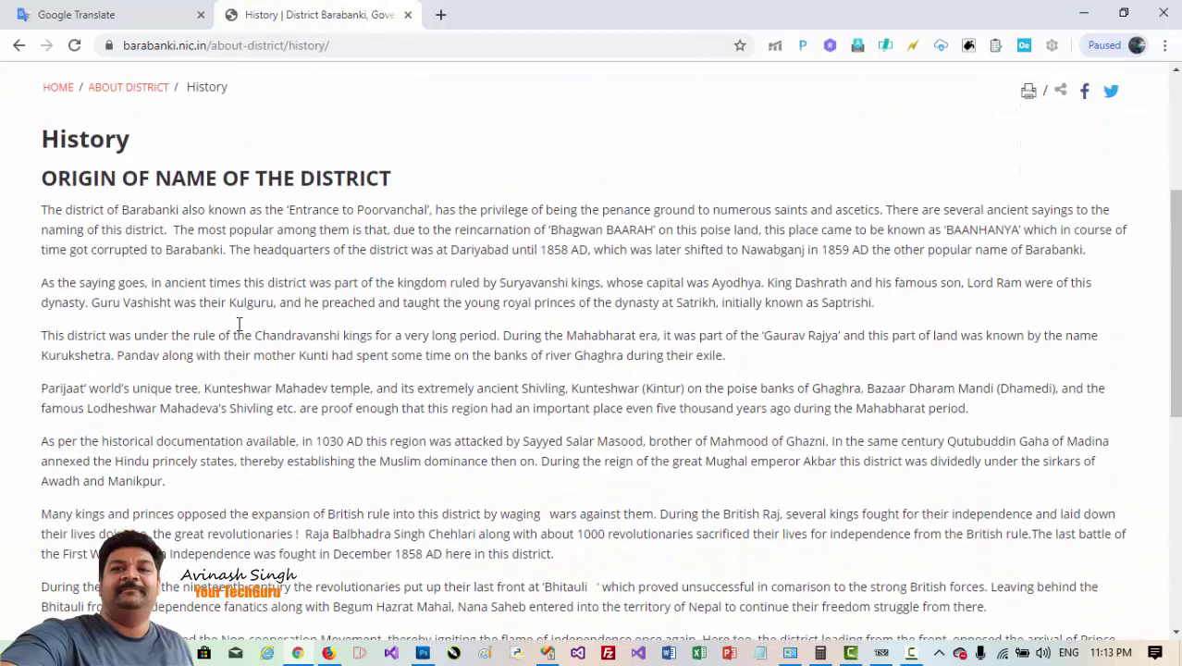
left_click_drag(105, 259, 1101, 294)
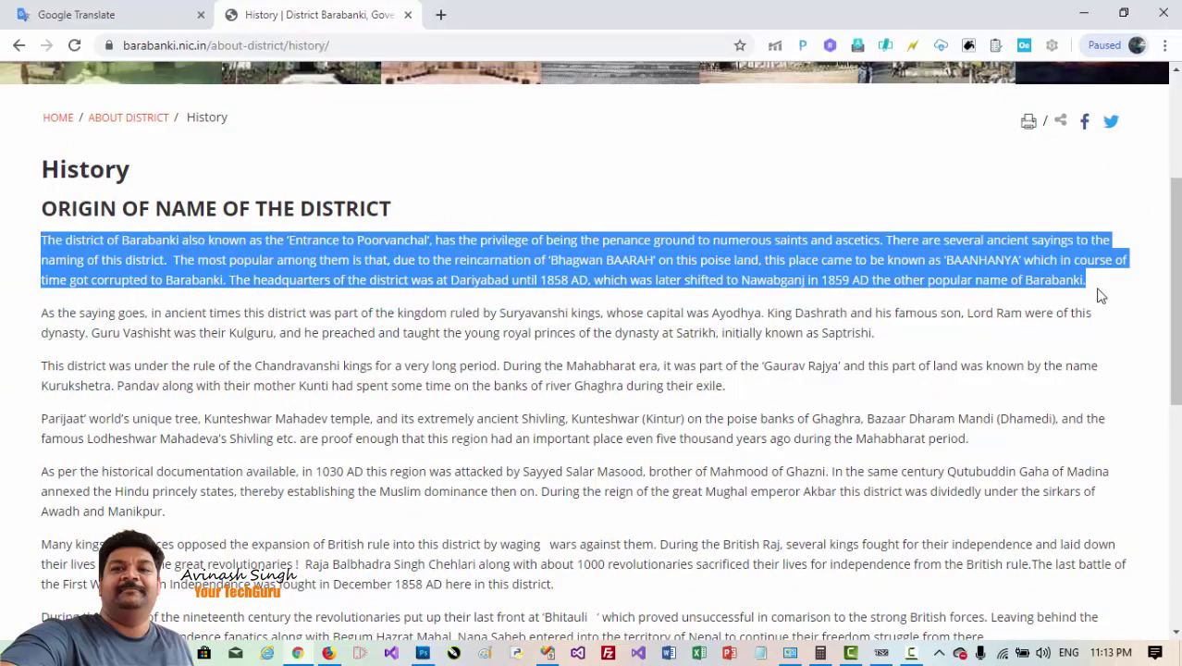
key("ctrl+c")
- Replace the greeting in Google Translate with the copied paragraph and set the target language to Hindi
left_click(111, 15)
left_click_drag(256, 241, 48, 236)
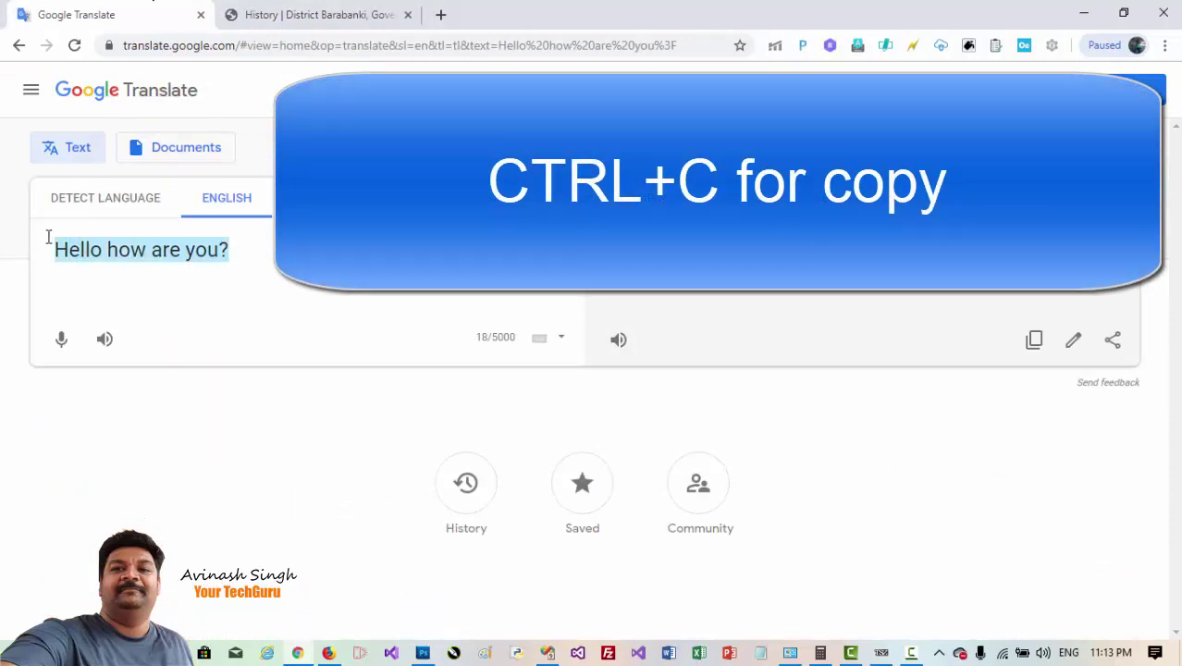
key("ctrl+v")
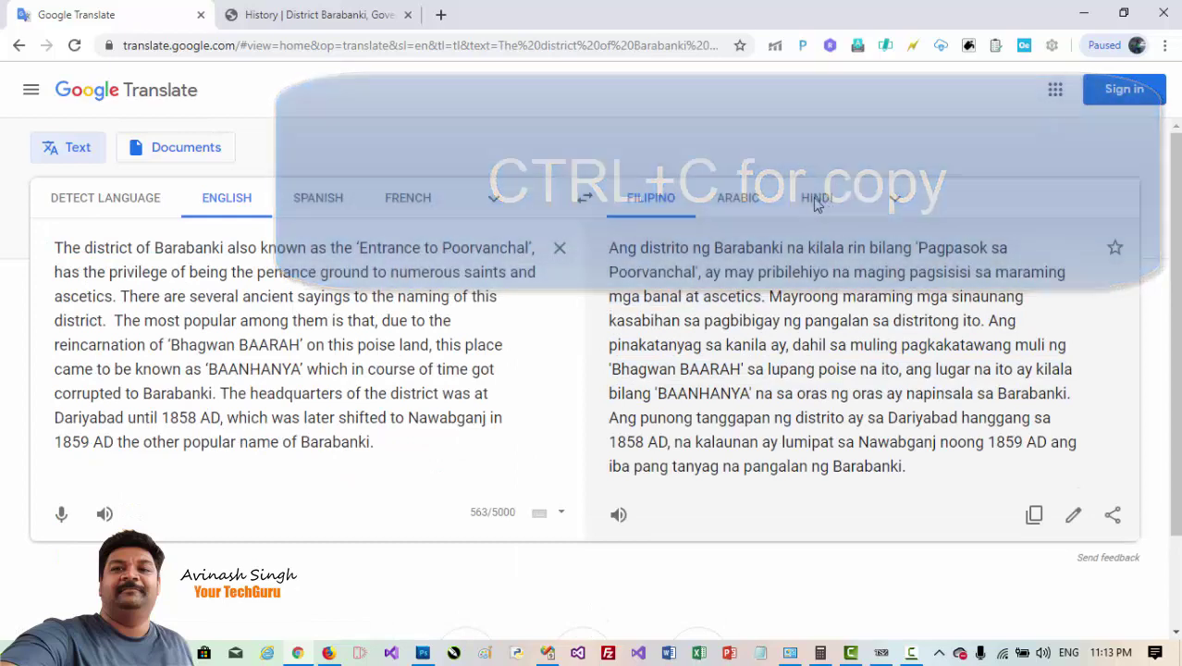
left_click(815, 199)
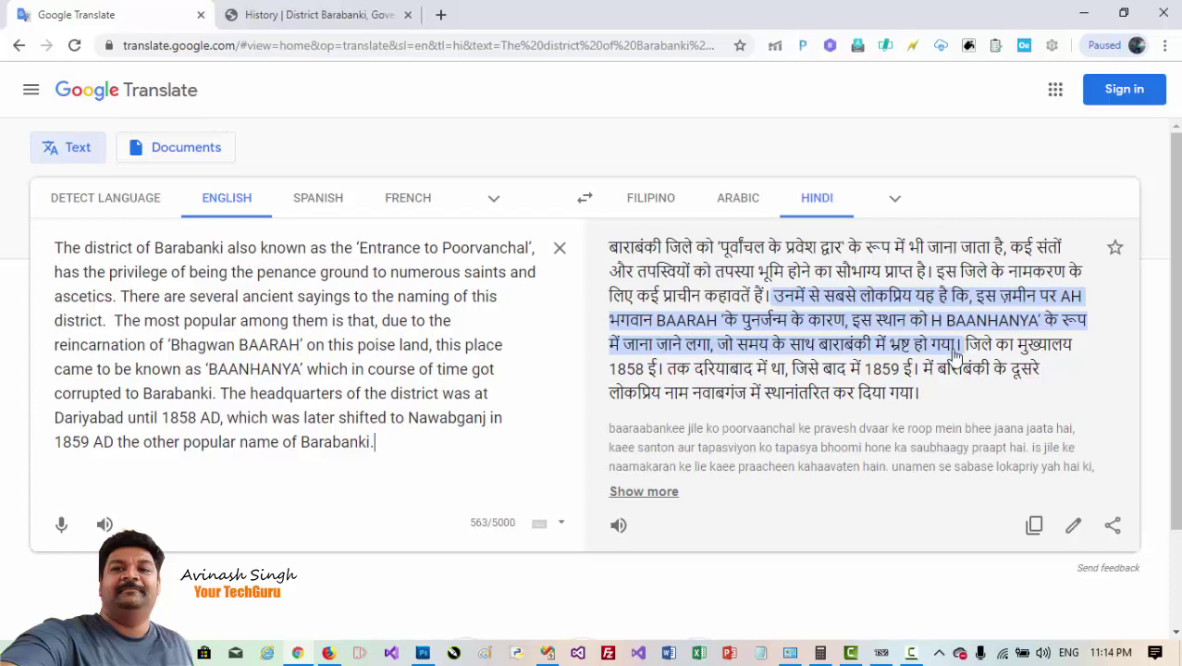
- Check the alternative Hindi translations of the BAANHANYA sentence and compare the translation with the original History page
left_click(1010, 329)
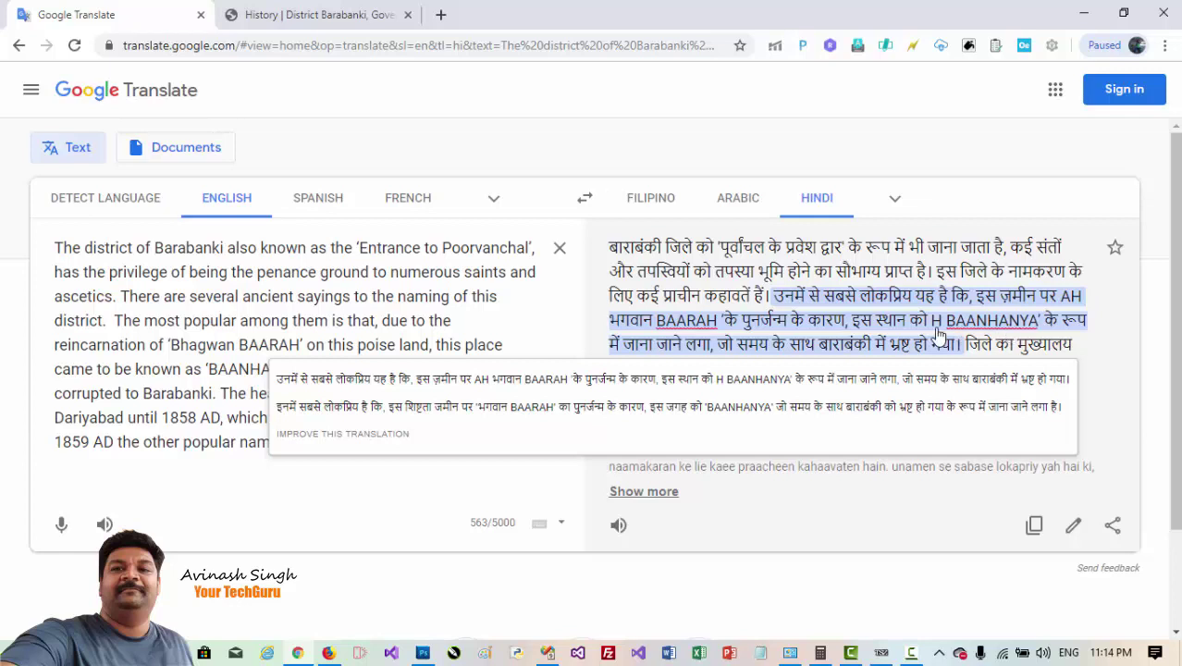
left_click(880, 298)
left_click(735, 296)
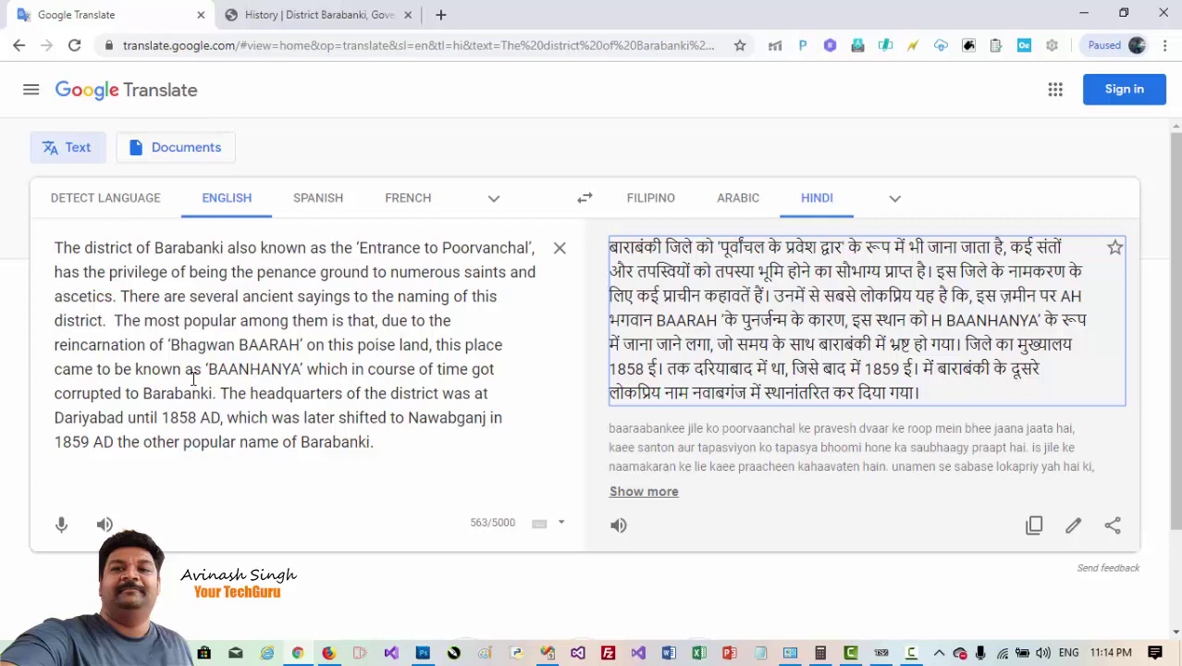
left_click(262, 8)
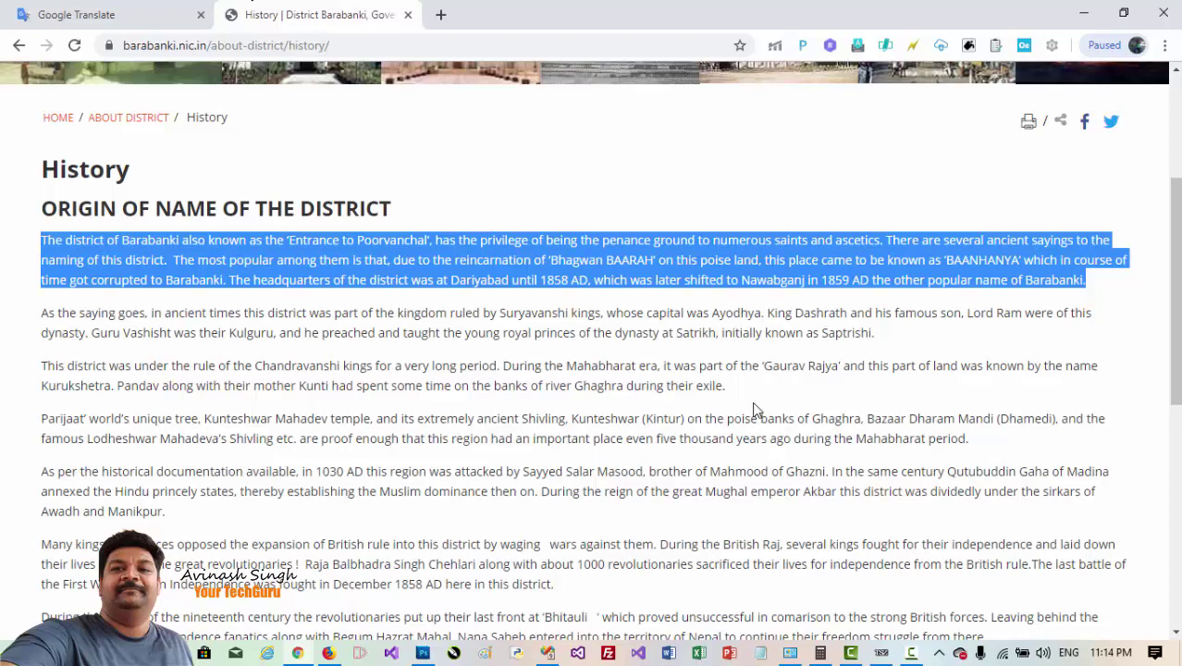
left_click(135, 8)
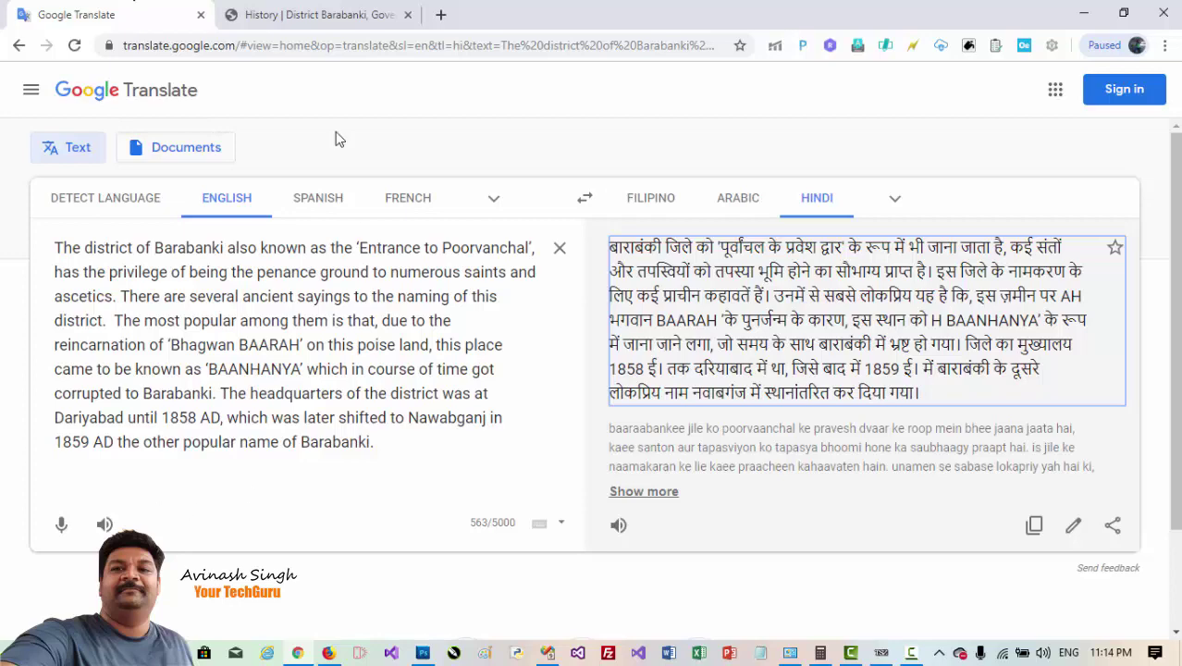
- Copy the History page's web address and paste it as the source text in a freshly reset Google Translate
left_click(278, 14)
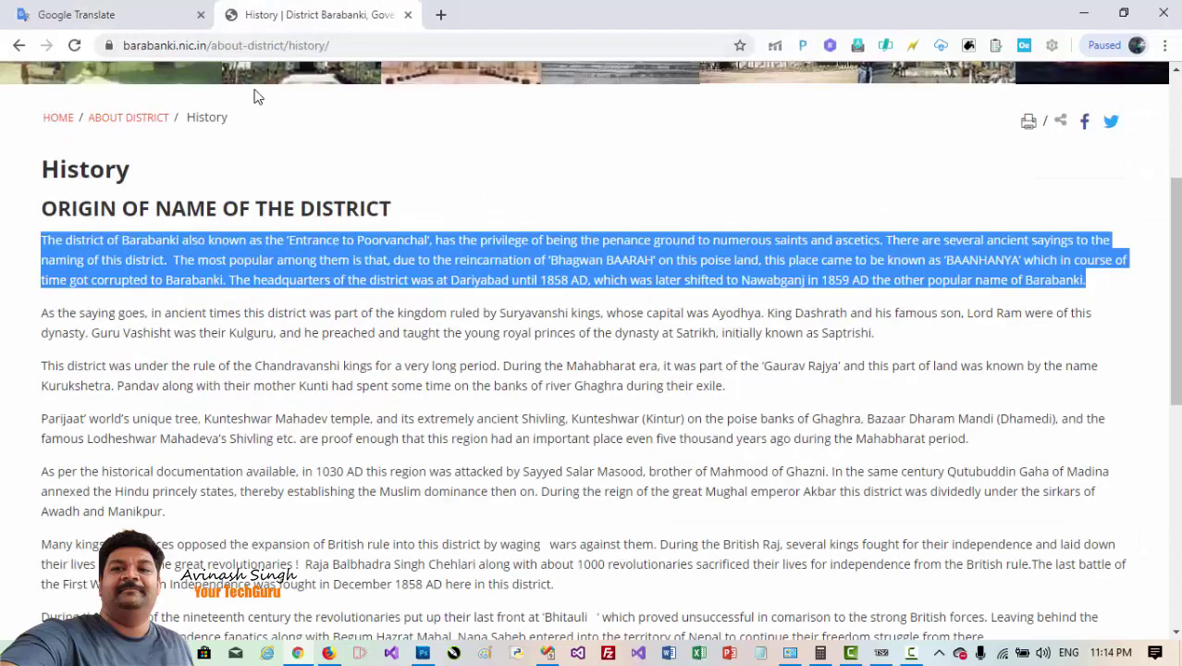
left_click(335, 45)
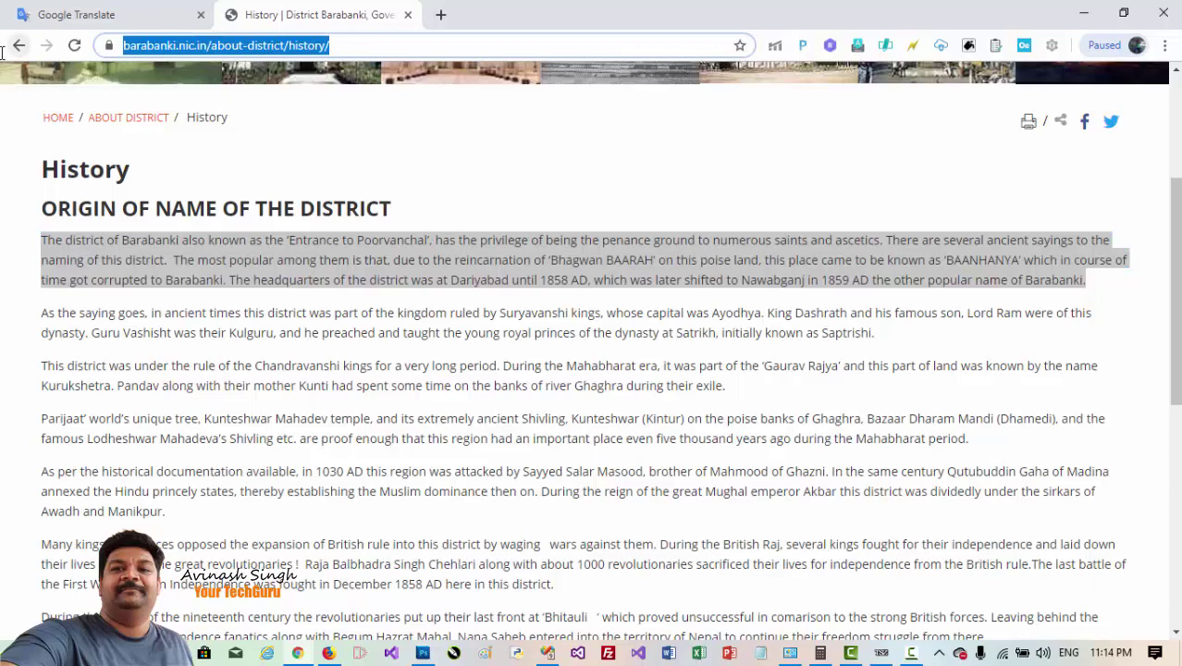
left_click(104, 15)
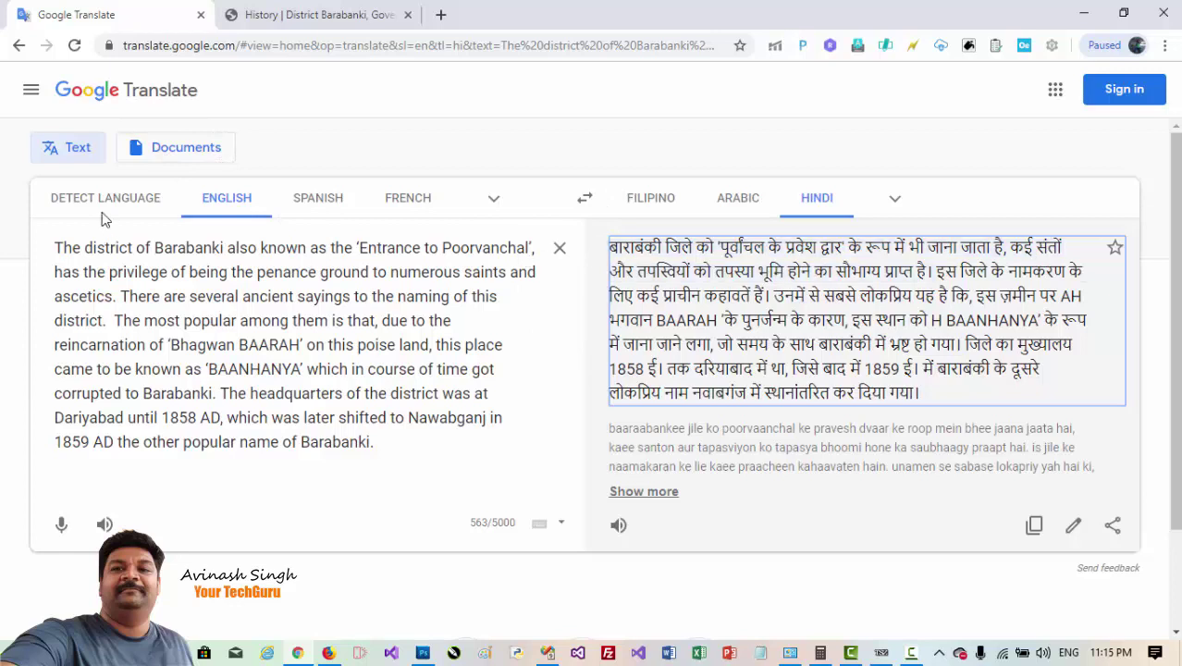
left_click(123, 97)
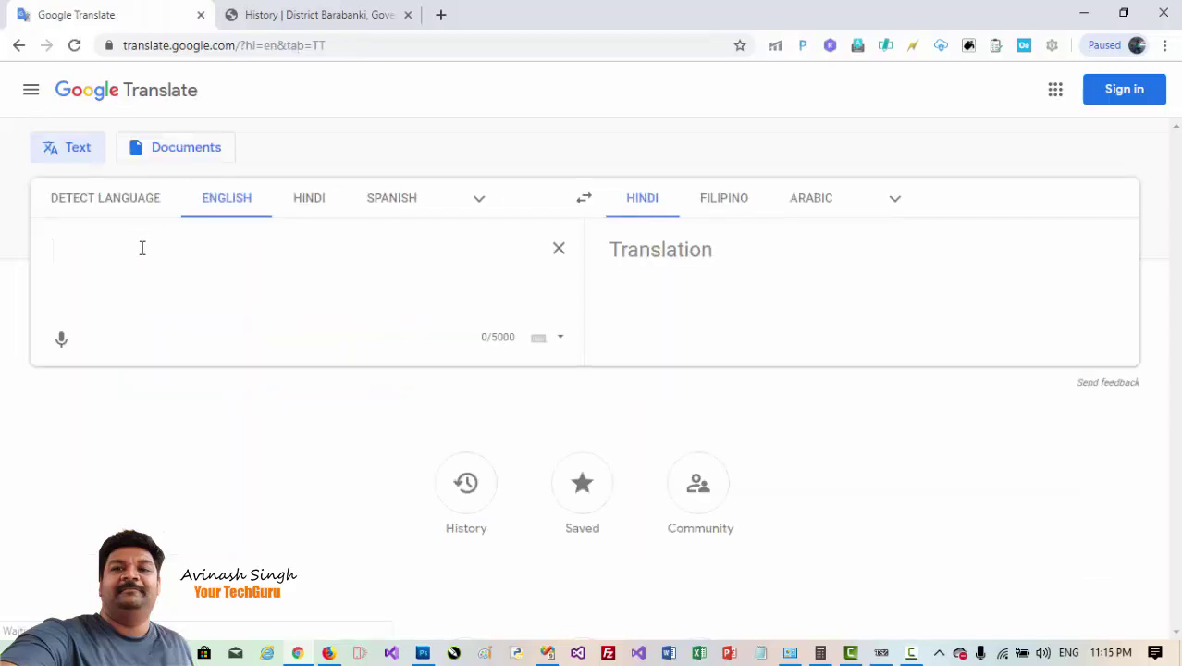
key("ctrl+v")
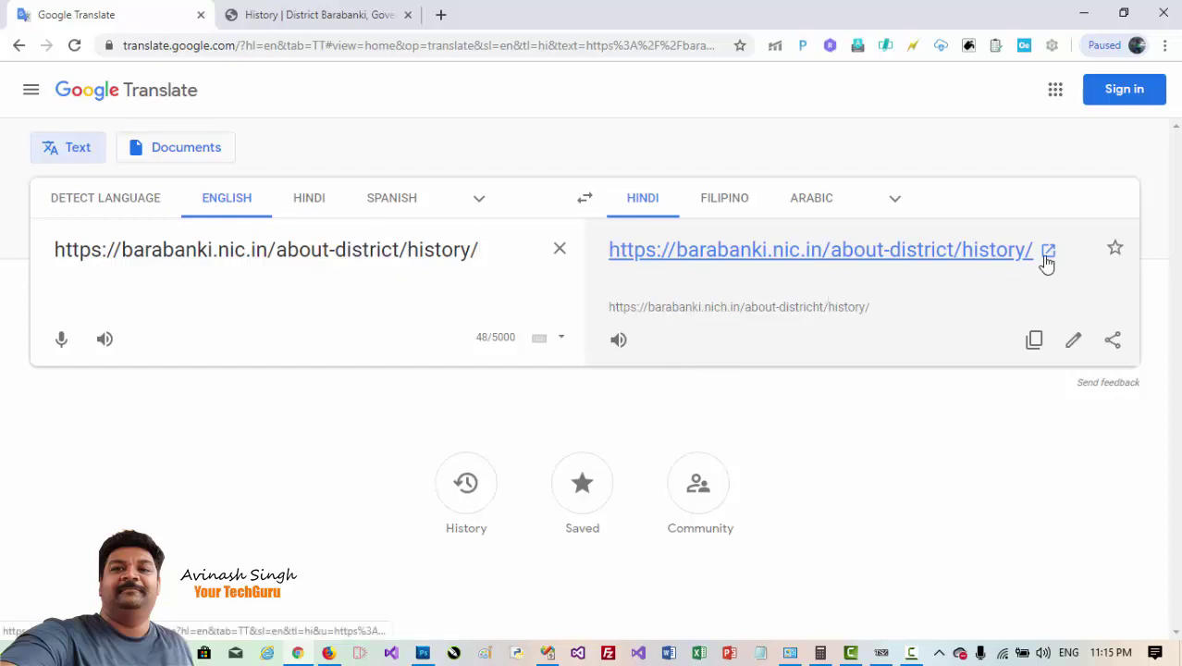
- Open the Hindi-translated version of the History page from the translated link, and return to the translator
left_click(960, 264)
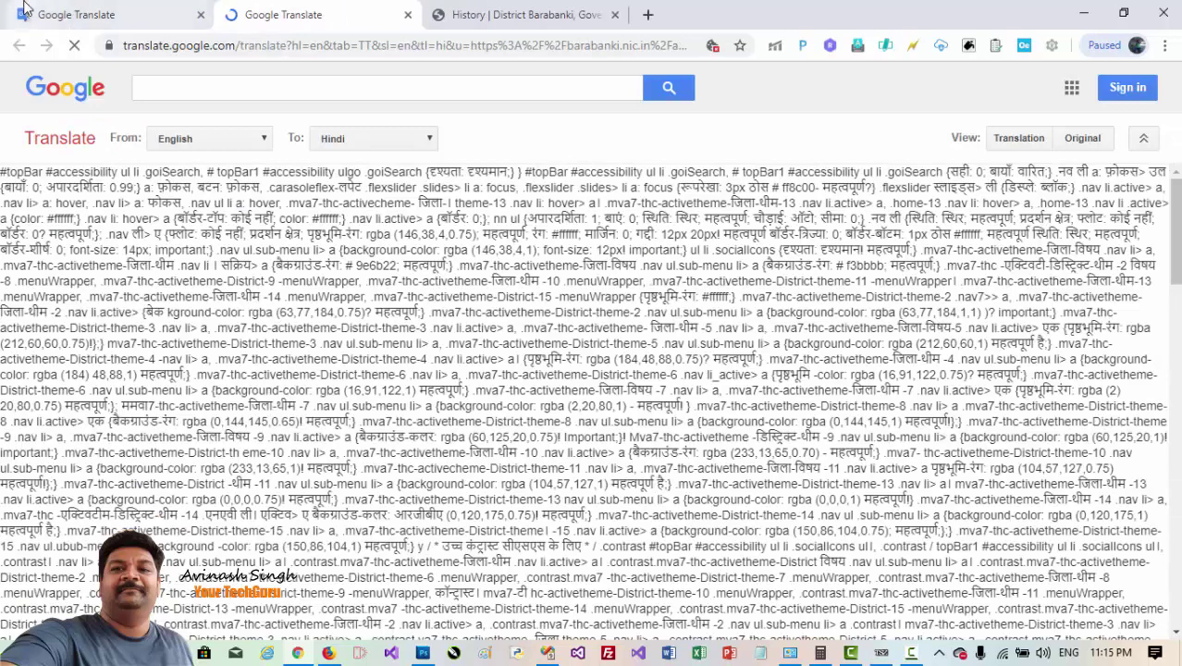
left_click(139, 14)
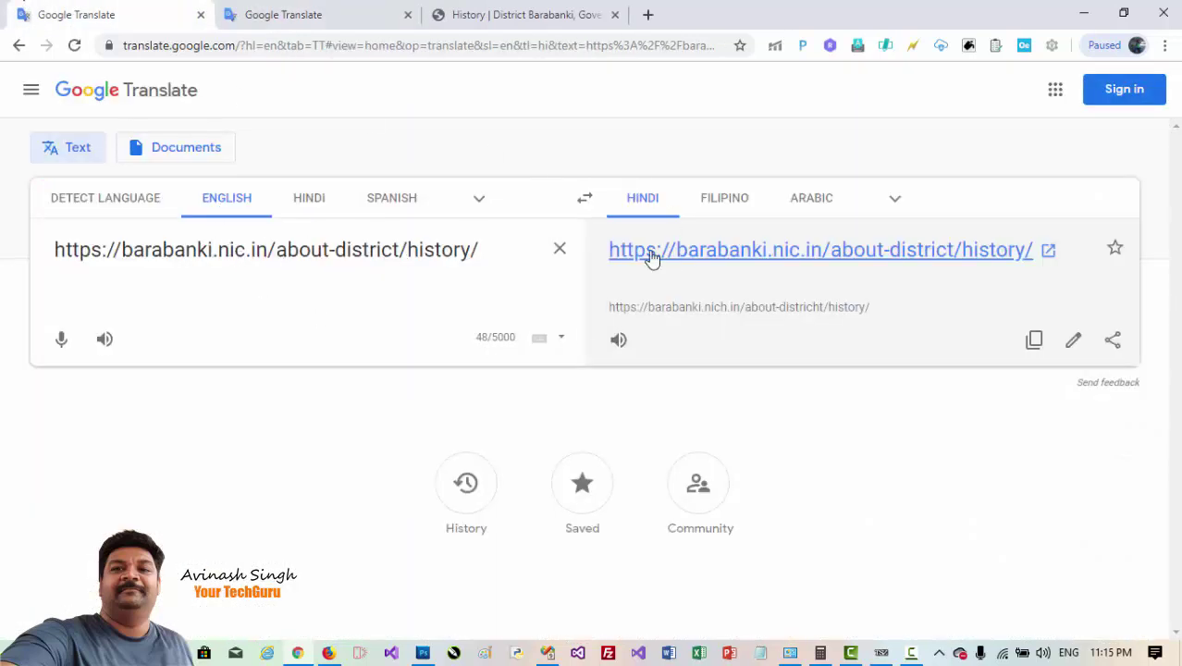
- Compare the header, site name and navigation menu of the Hindi-translated History page with the original English page
left_click(285, 12)
scroll(508, 280, "down", 10)
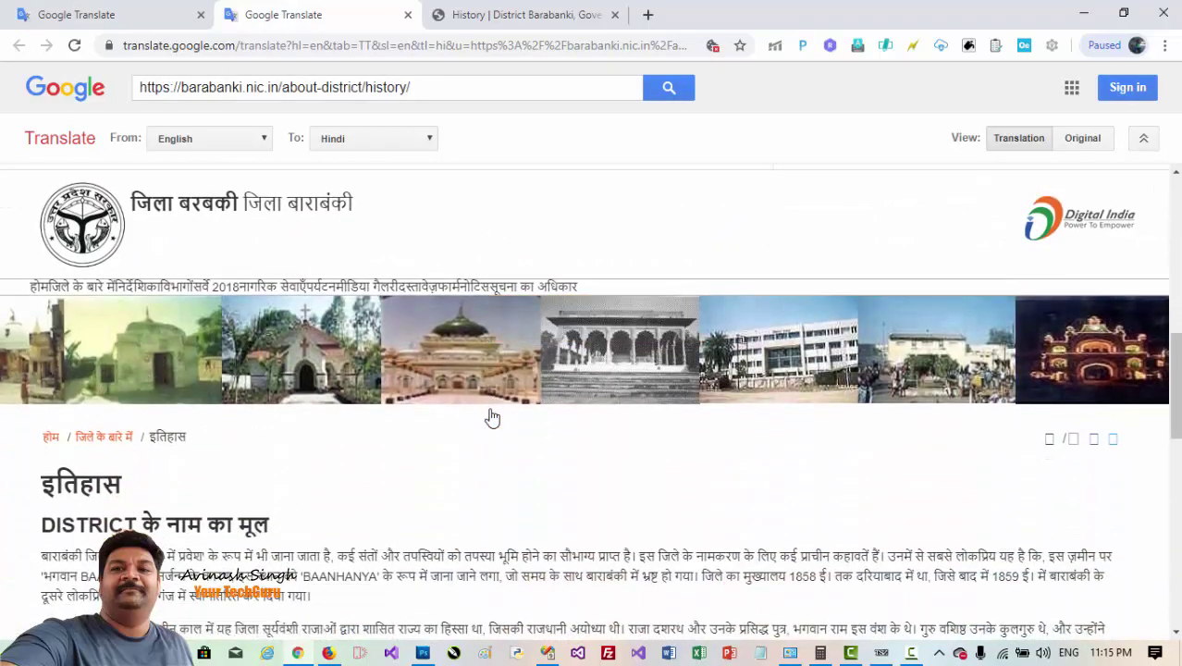
left_click(552, 17)
scroll(396, 251, "up", 3)
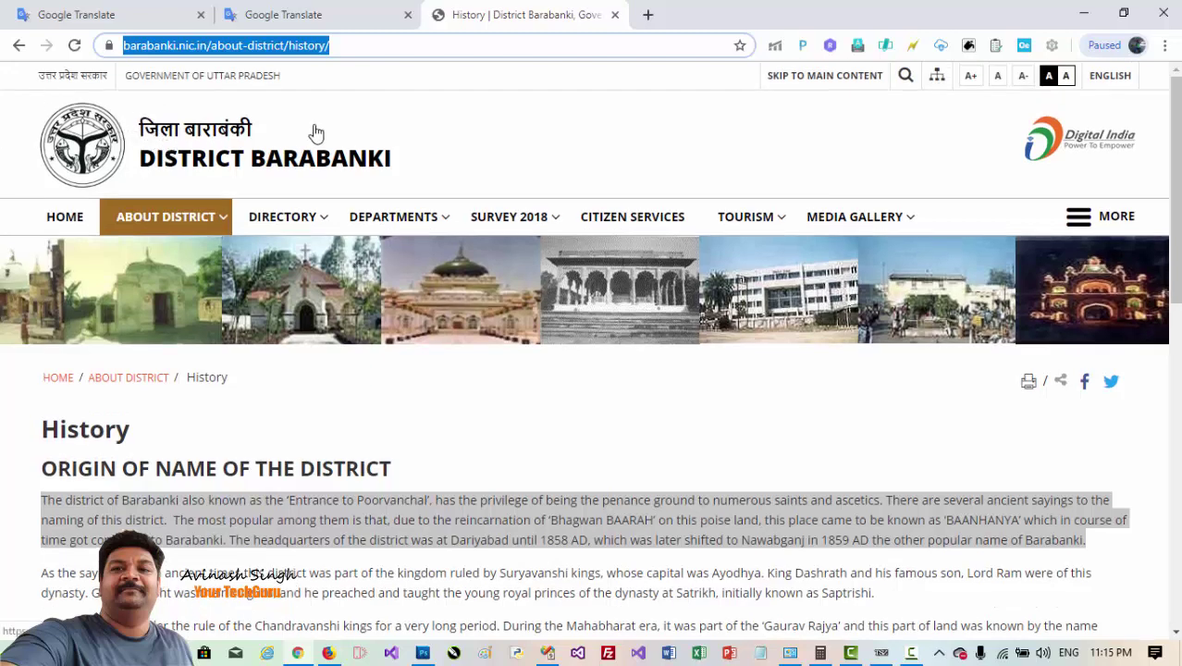
left_click(331, 21)
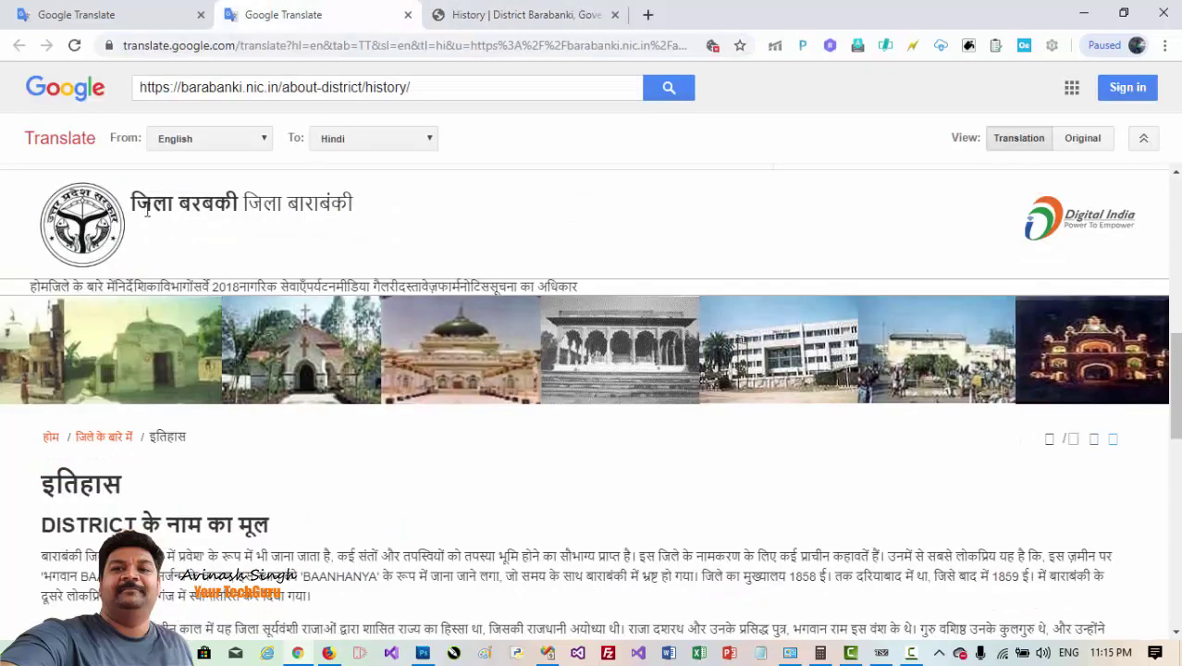
mouse_move(266, 195)
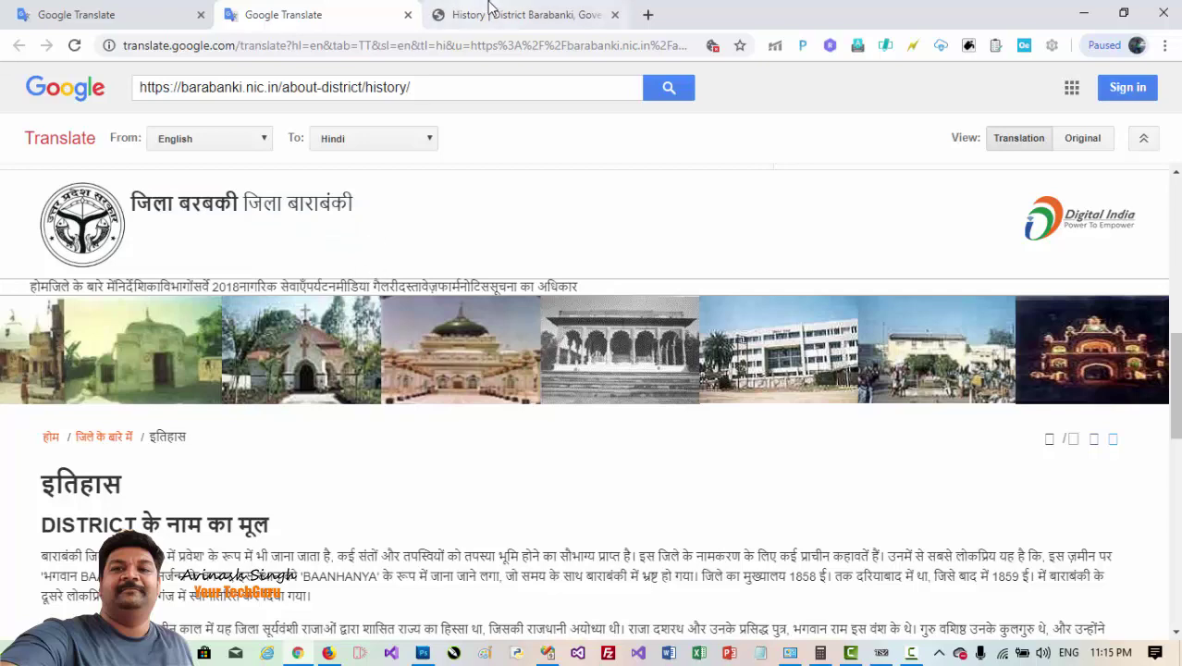
left_click(518, 15)
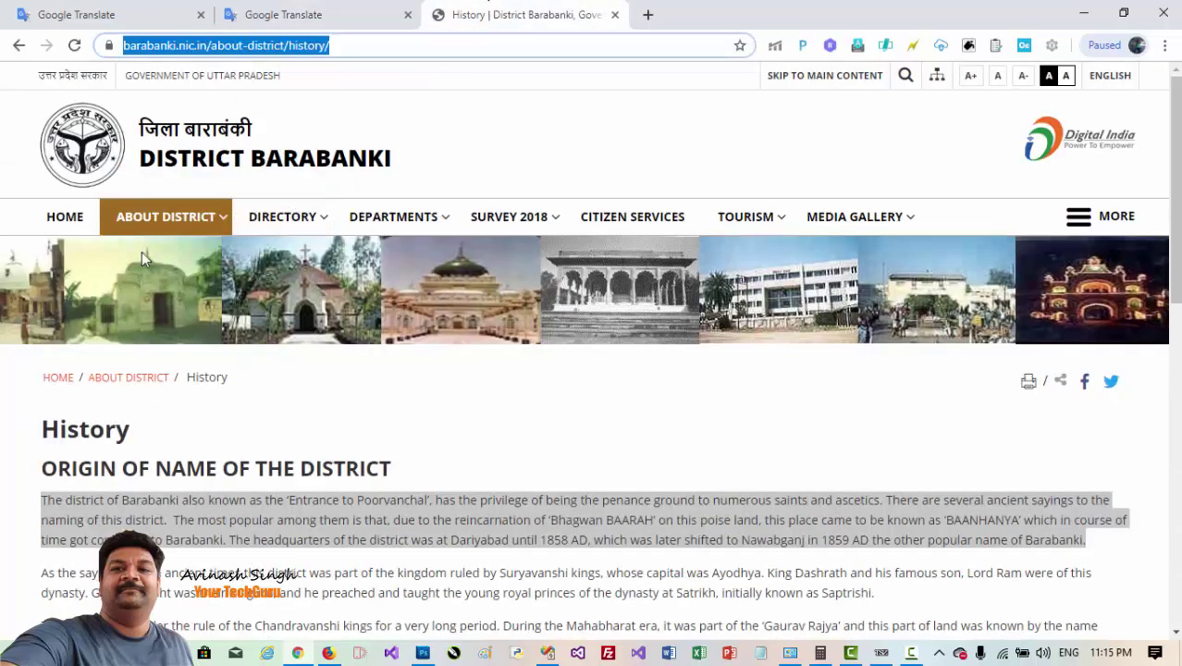
left_click(298, 11)
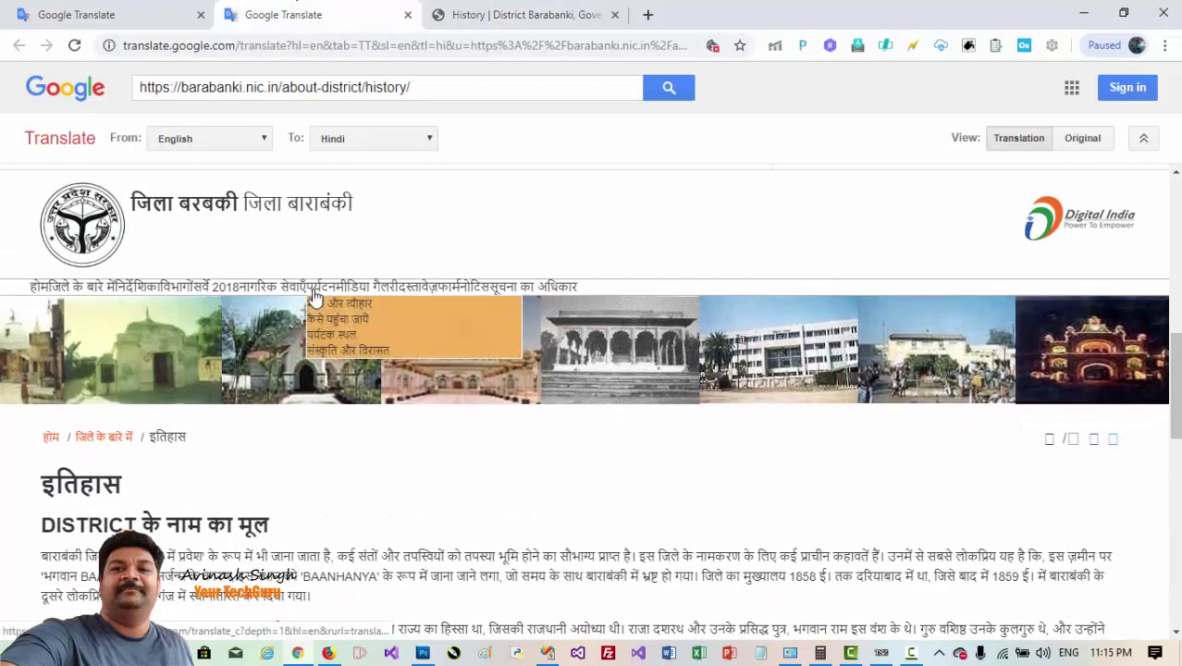
mouse_move(106, 292)
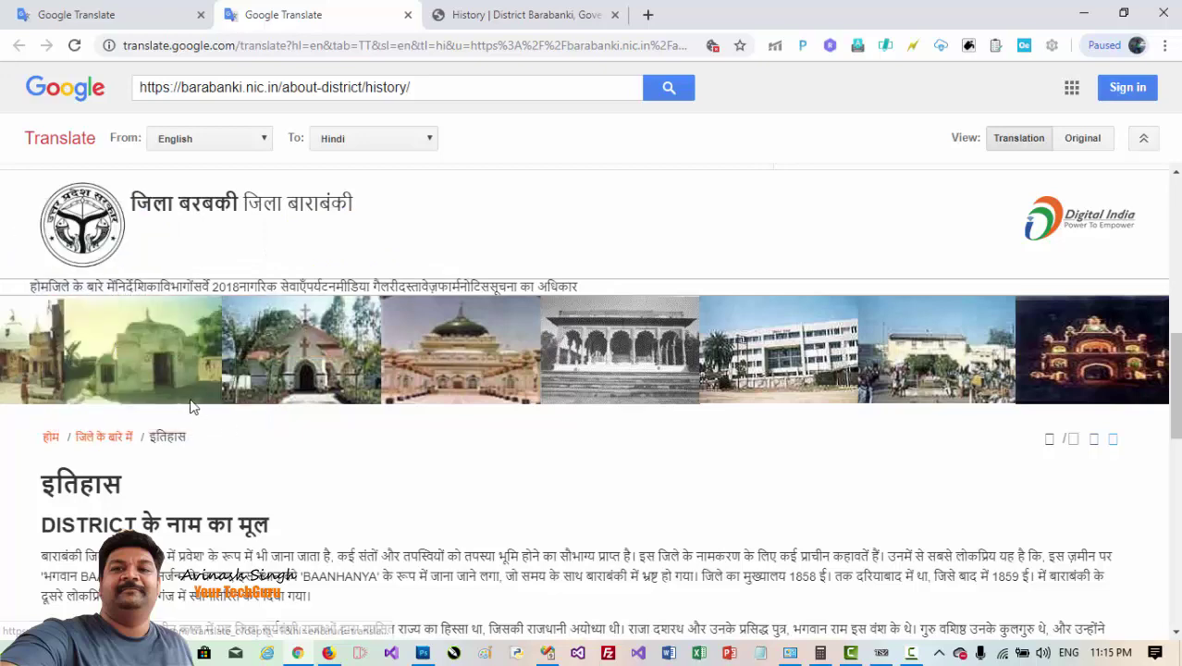
scroll(190, 409, "down", 2)
key("ctrl+Tab")
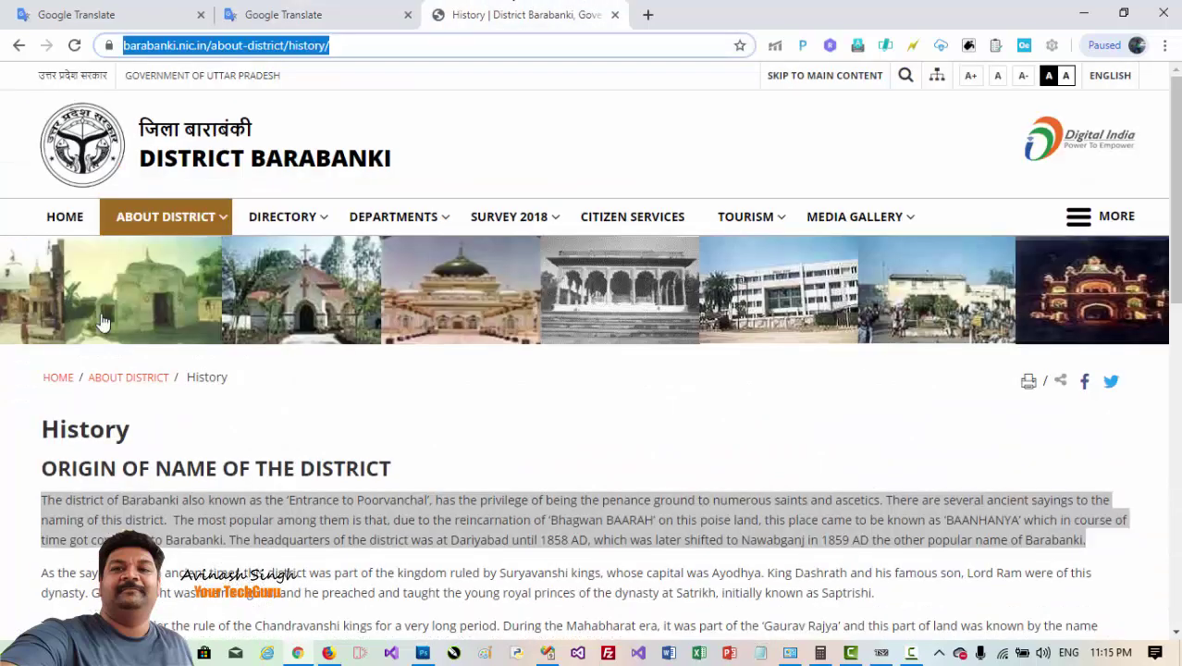
left_click(320, 13)
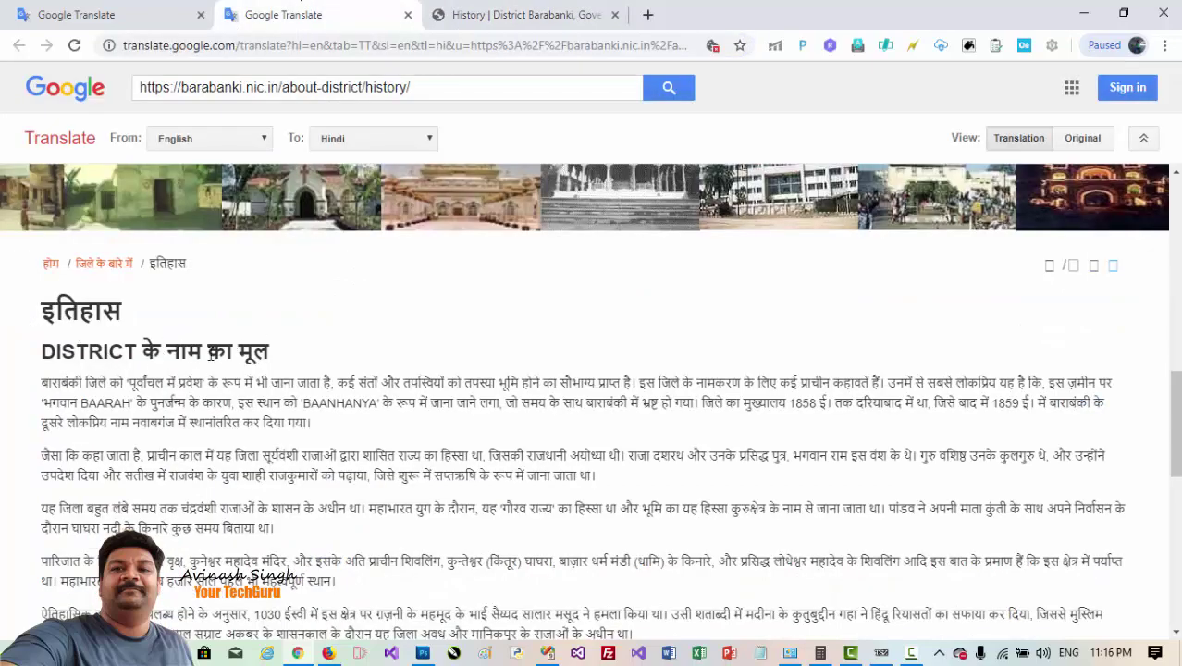
- Read through the Hindi-translated History page from the district name section to the footer and back to the header
scroll(439, 418, "down", 2)
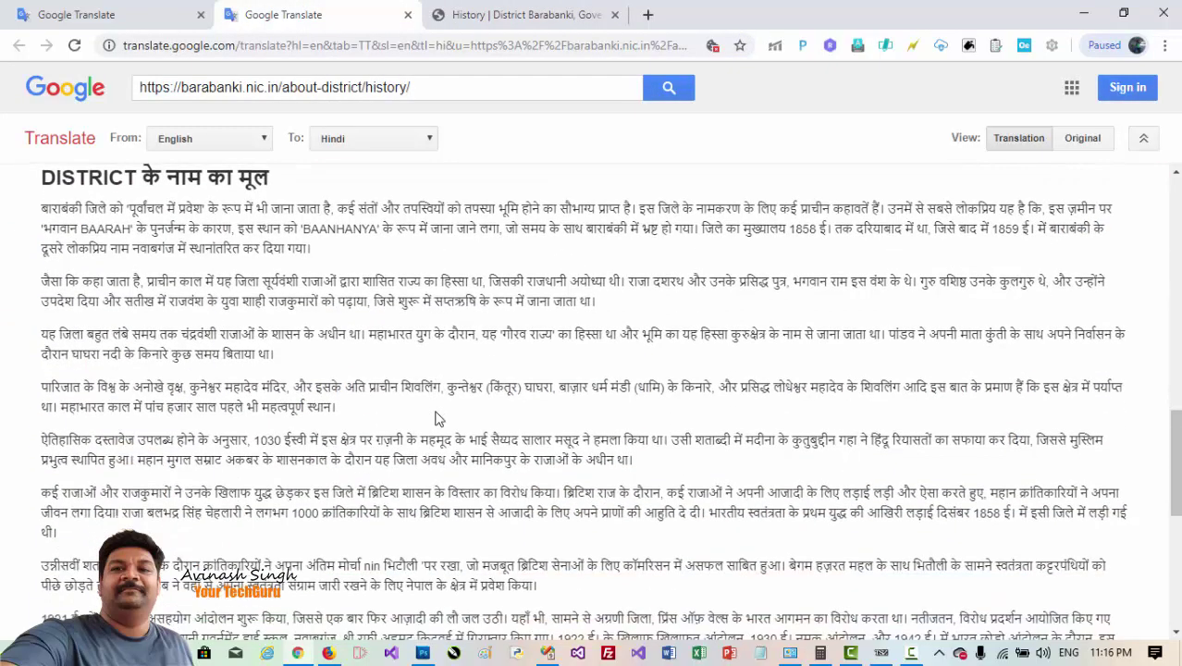
scroll(438, 418, "down", 4)
scroll(571, 438, "up", 7)
scroll(573, 438, "down", 2)
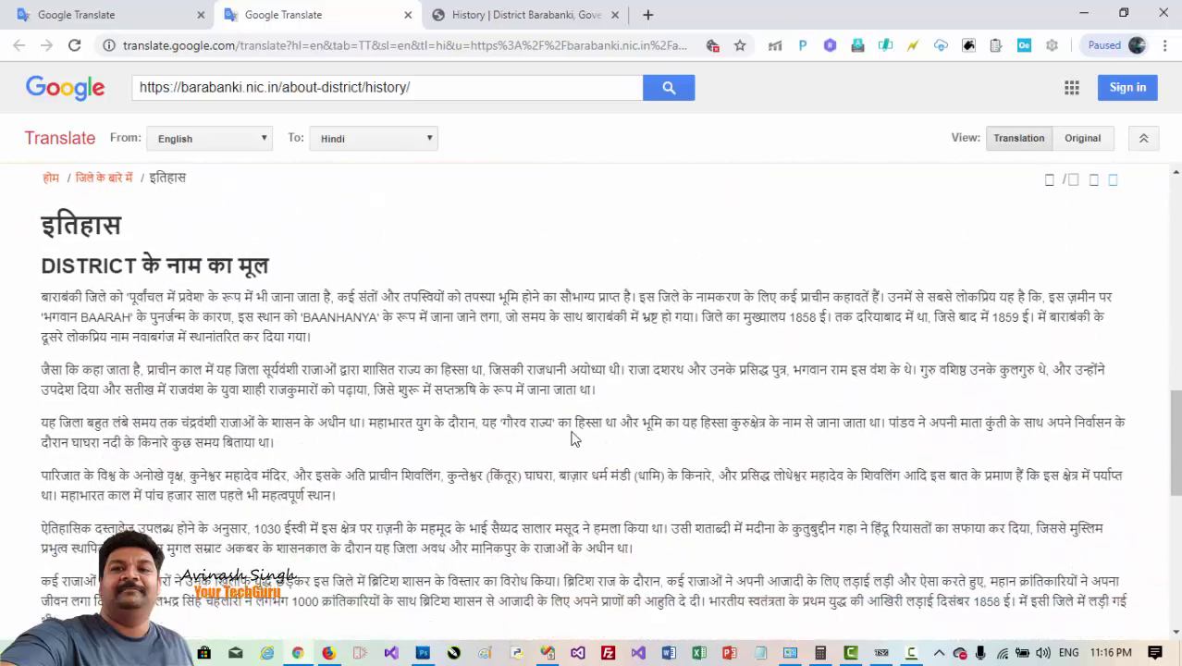
scroll(573, 440, "down", 5)
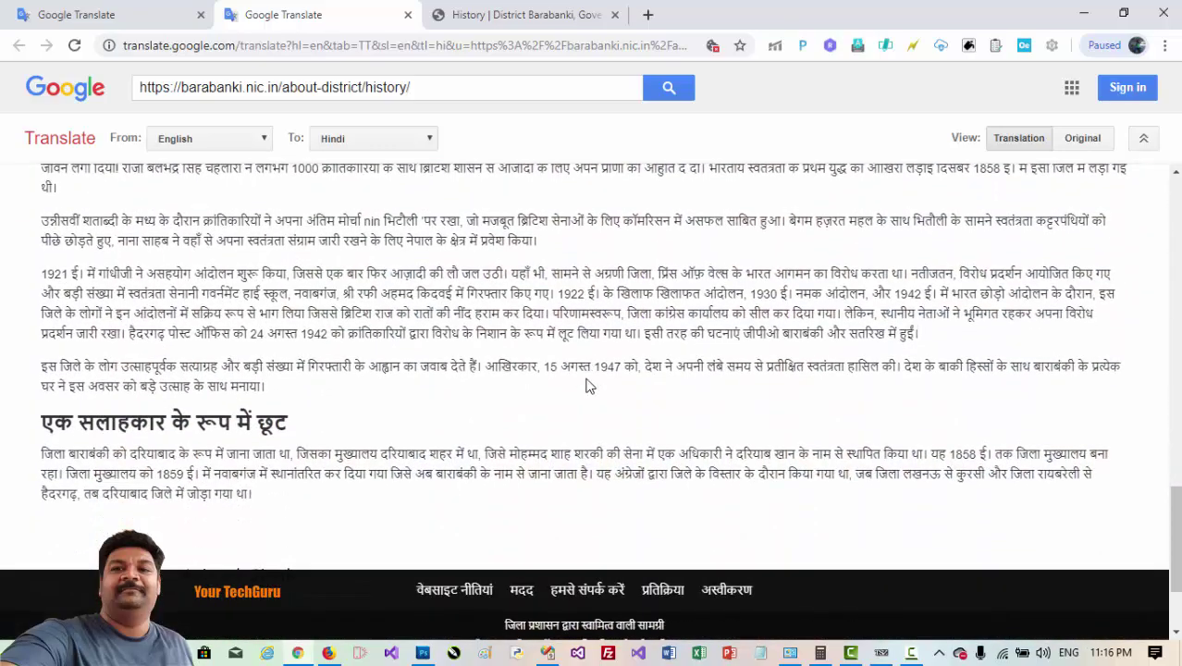
scroll(585, 387, "up", 10)
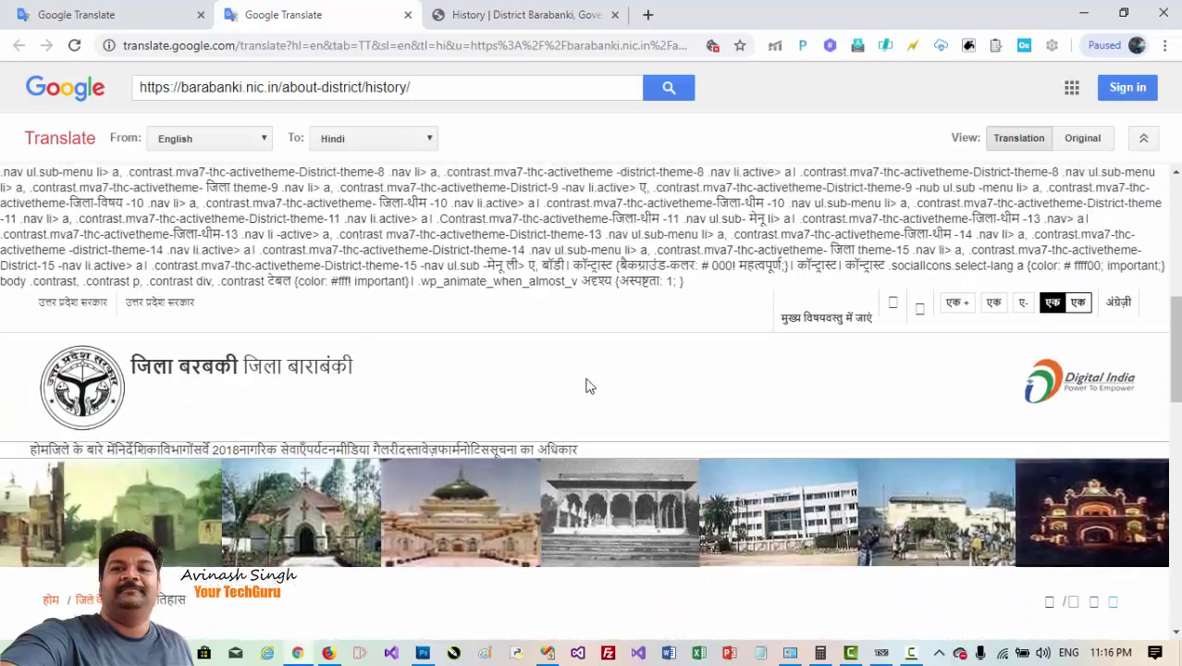
scroll(586, 382, "down", 3)
scroll(578, 397, "up", 2)
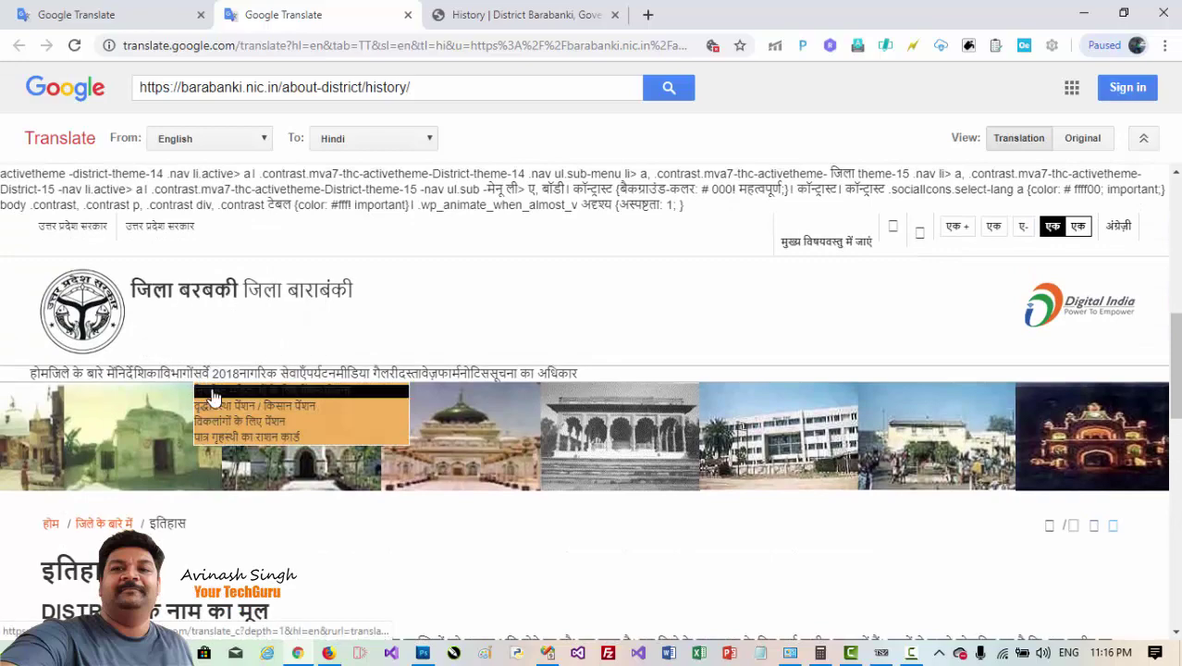
- Open the pension scheme for destitute women page from the translated site's Survey 2018 entries and examine its table
left_click(211, 396)
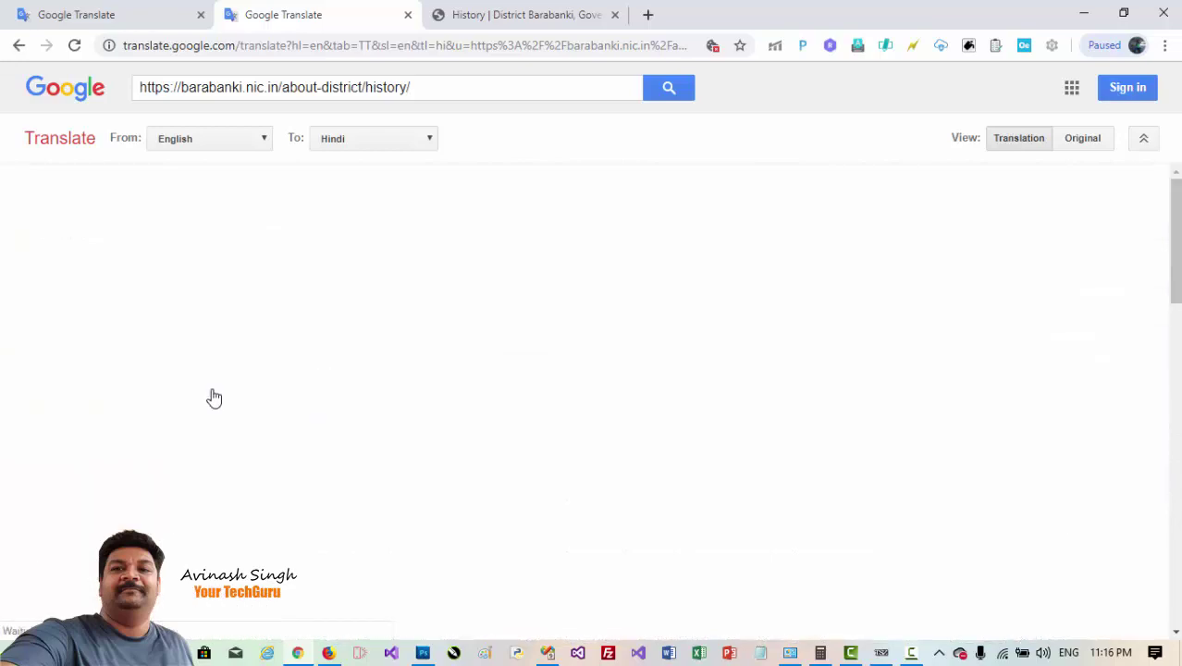
scroll(534, 379, "down", 3)
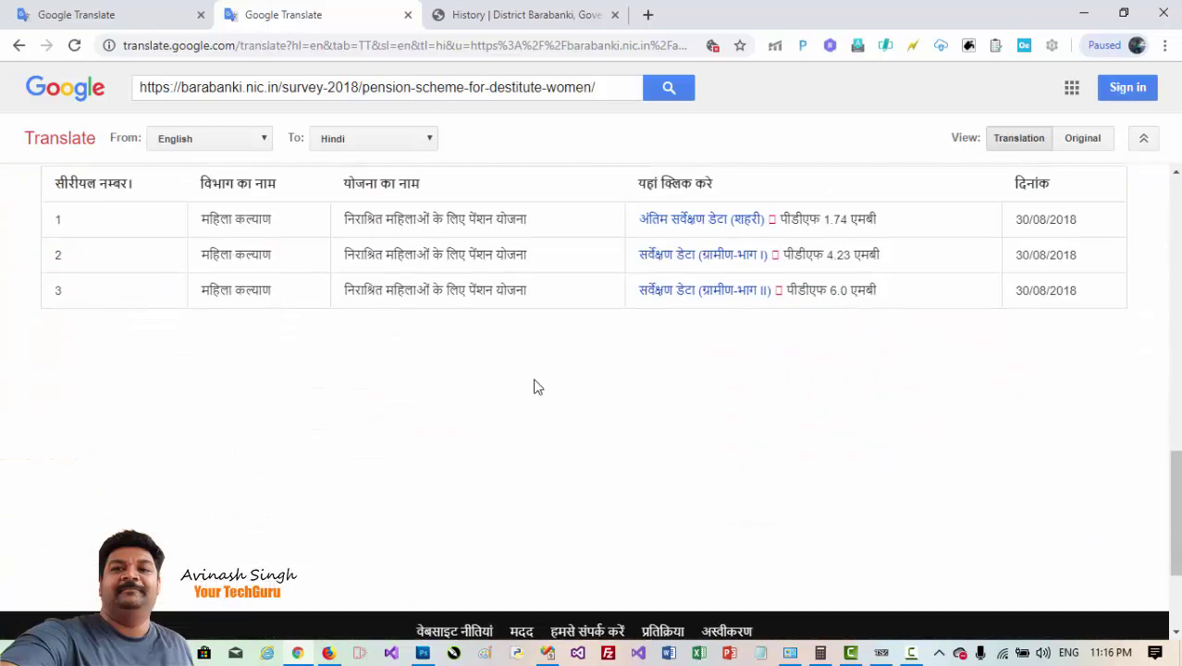
scroll(534, 387, "up", 2)
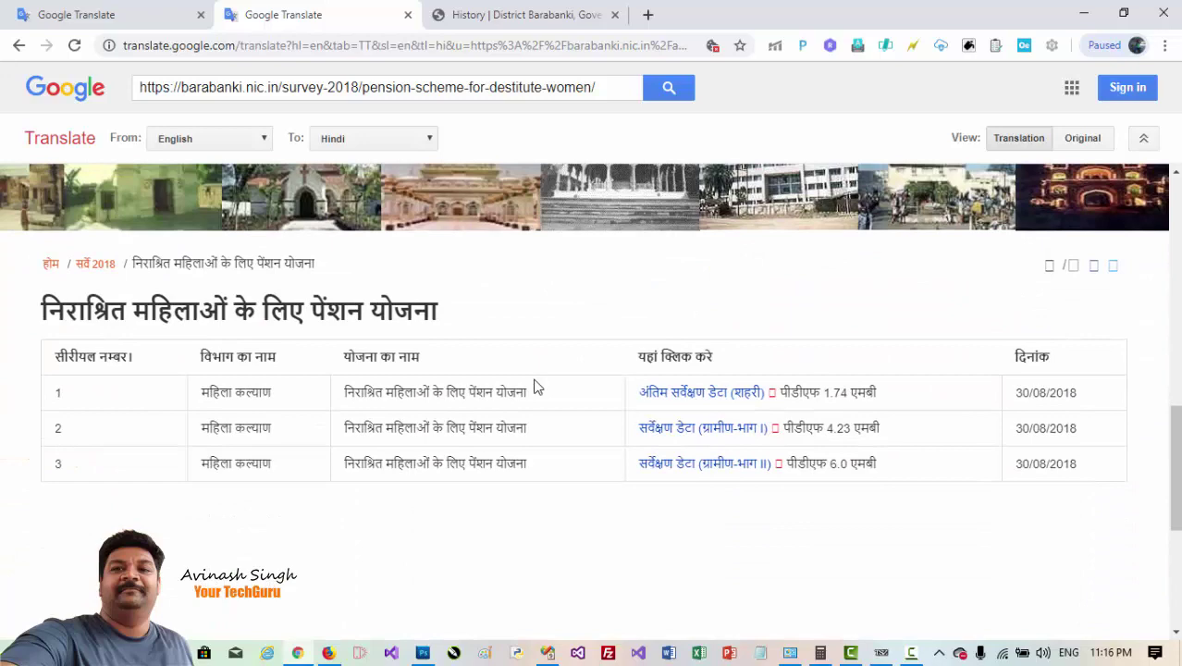
scroll(534, 387, "up", 2)
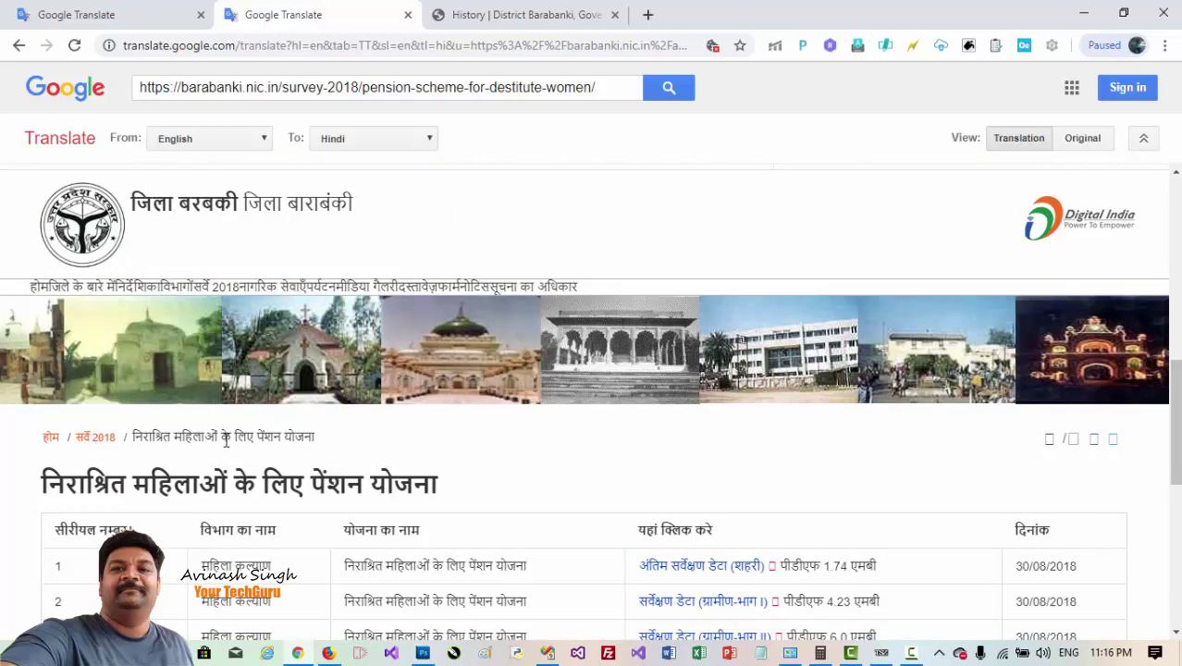
- Open the home page of the translated Barabanki site and review its Hindi statistics, events and information sections
left_click(37, 294)
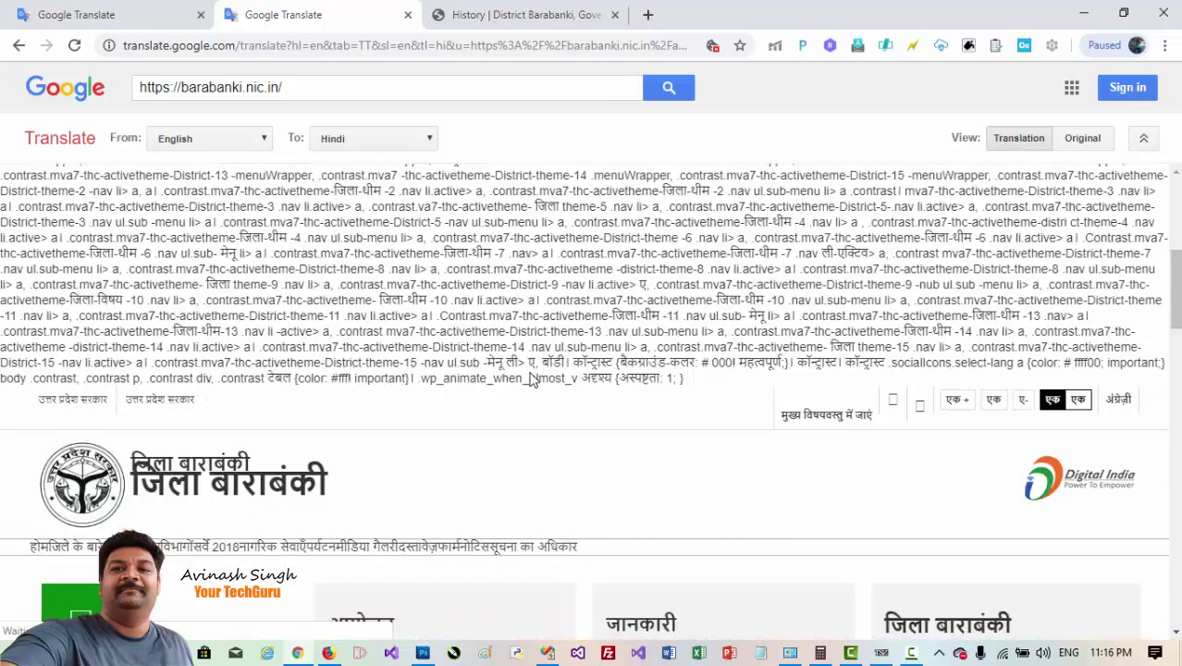
scroll(530, 379, "down", 5)
scroll(531, 373, "up", 4)
scroll(531, 379, "down", 4)
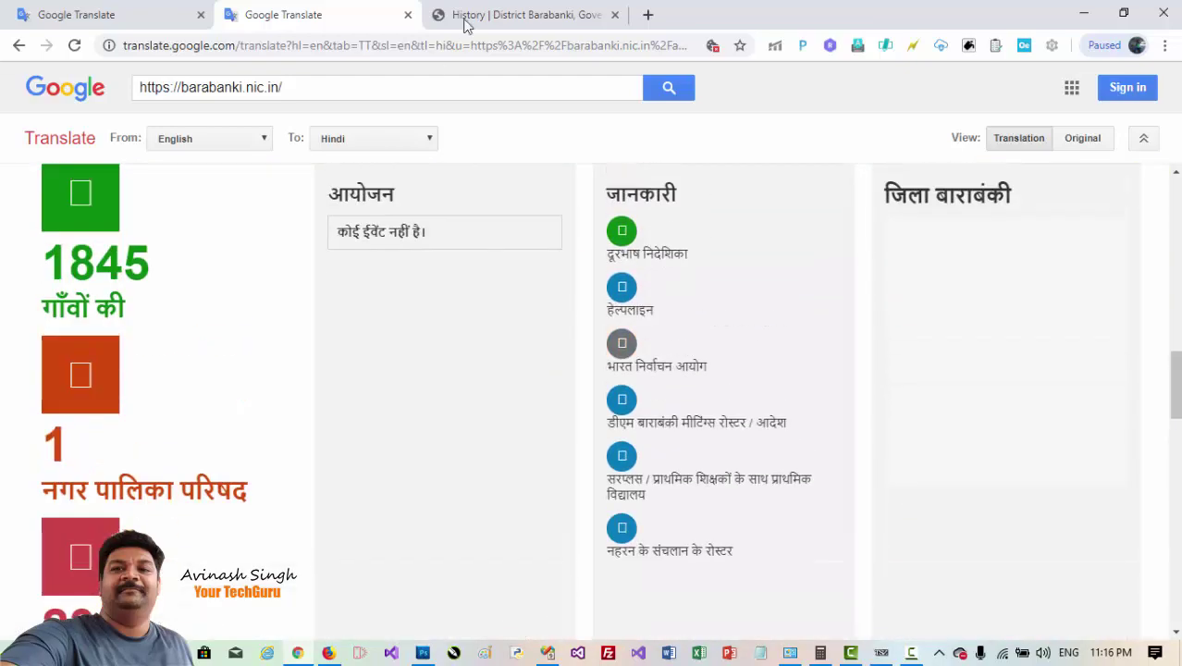
- Open the home page of the original English Barabanki site and go to its statistics and Events section
left_click(463, 14)
scroll(561, 254, "down", 3)
scroll(561, 254, "up", 3)
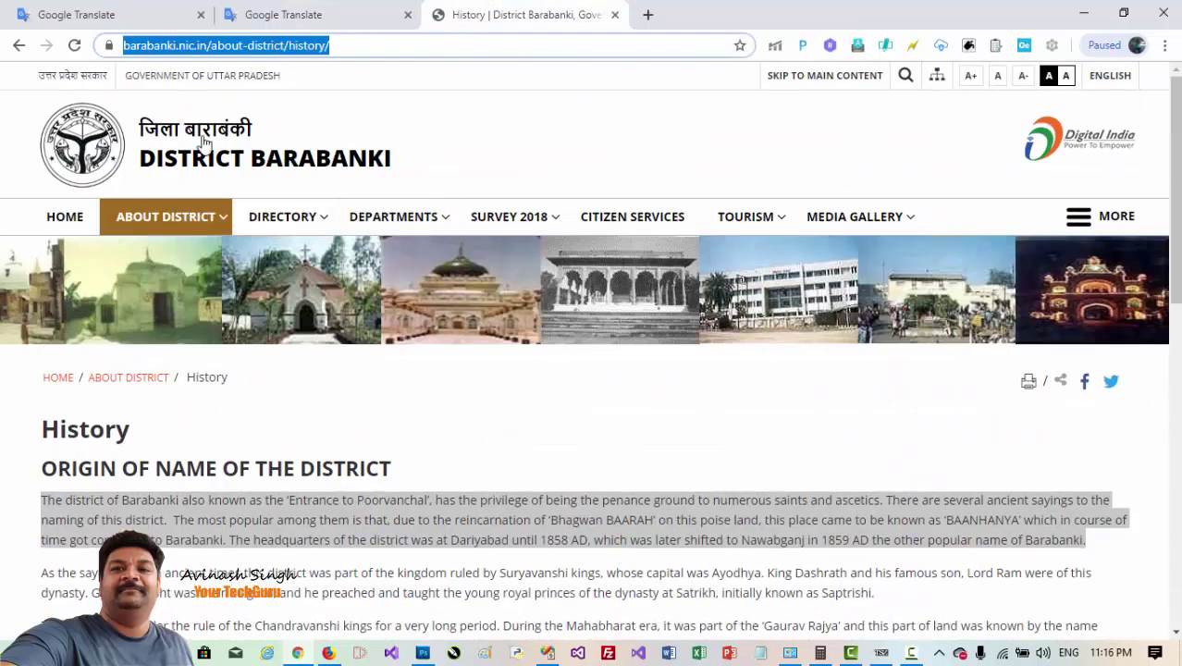
left_click(74, 219)
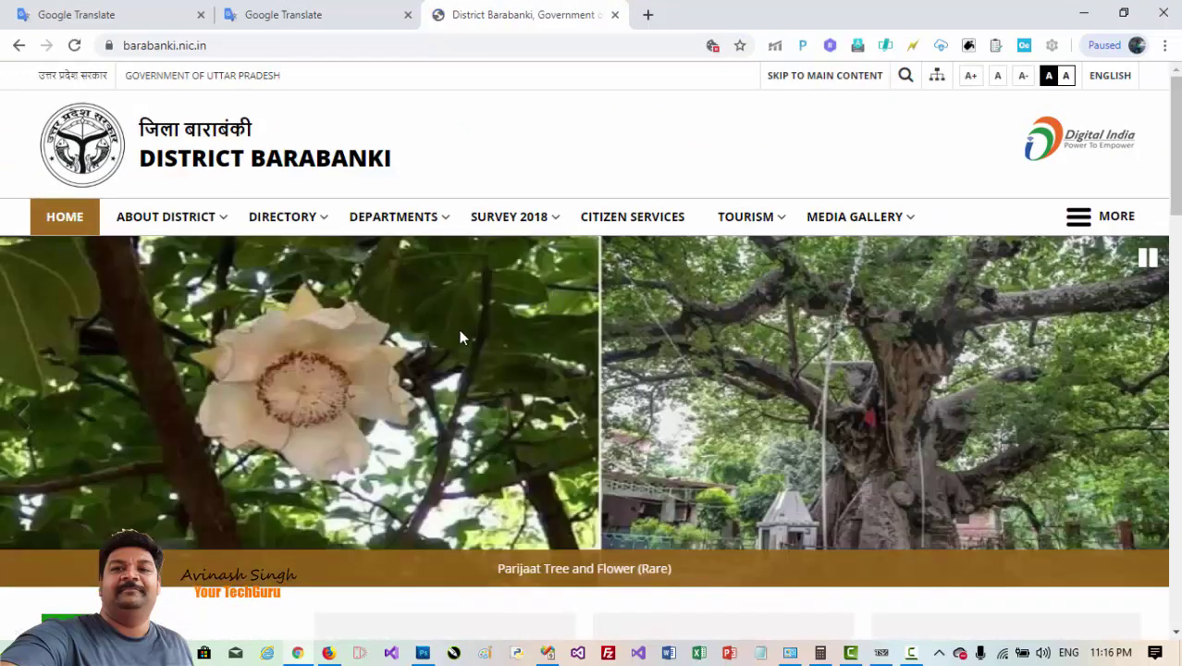
scroll(461, 336, "down", 4)
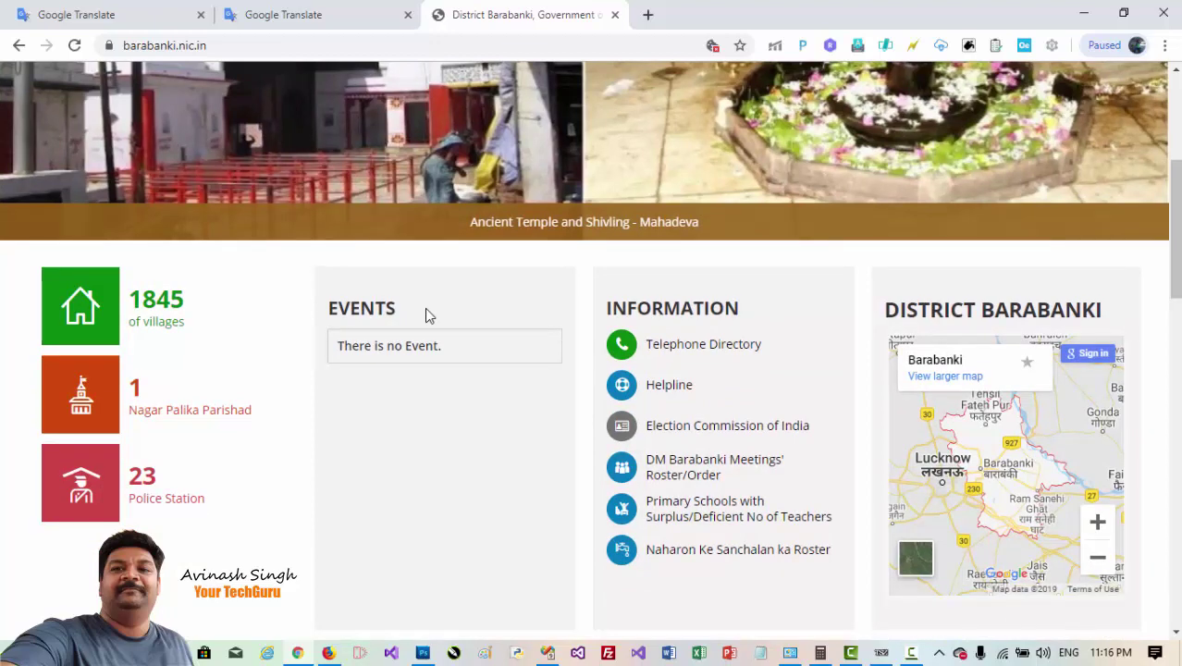
- Compare the Events section of the original home page with its Hindi translation
left_click(269, 7)
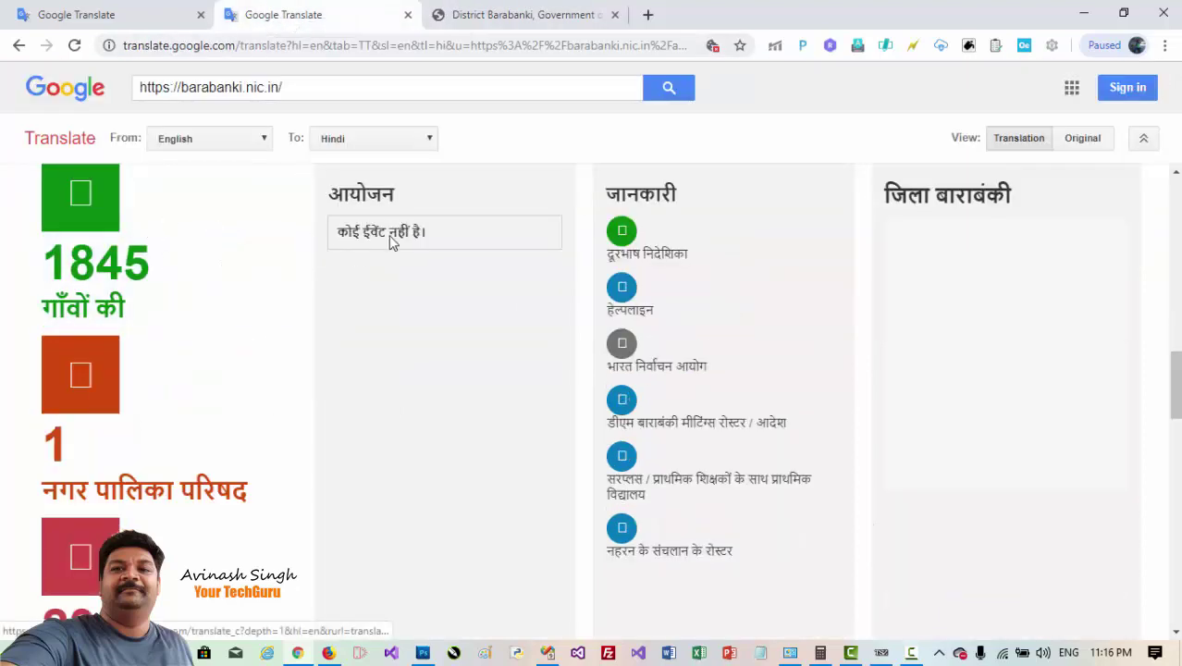
left_click(472, 11)
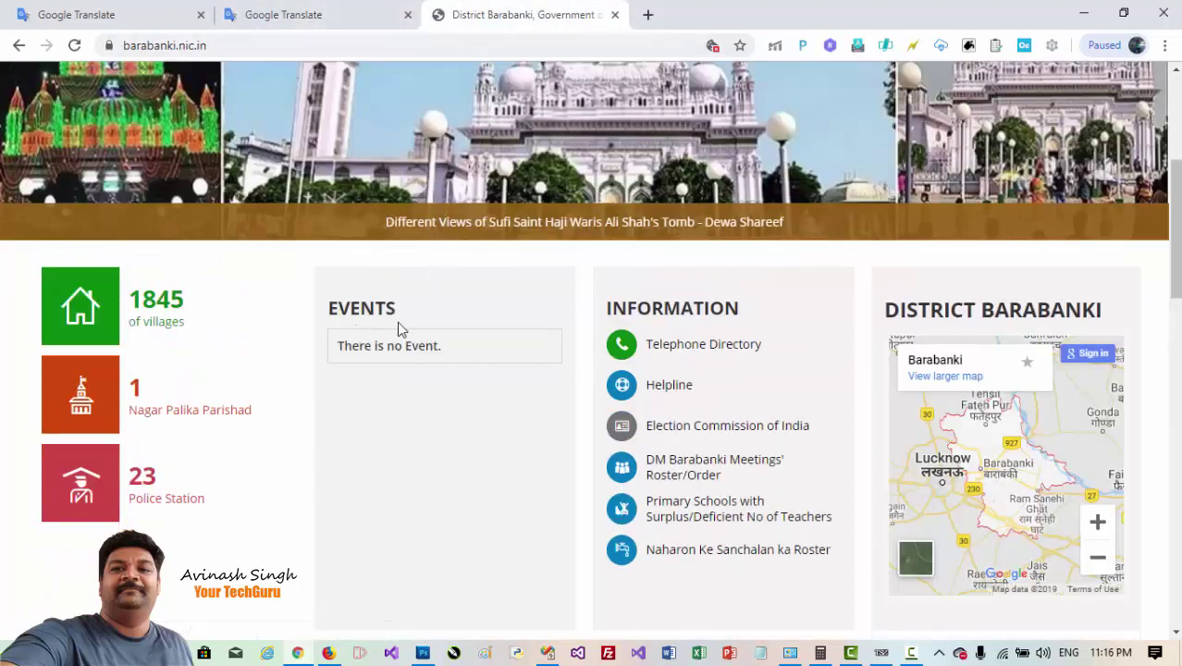
left_click(324, 11)
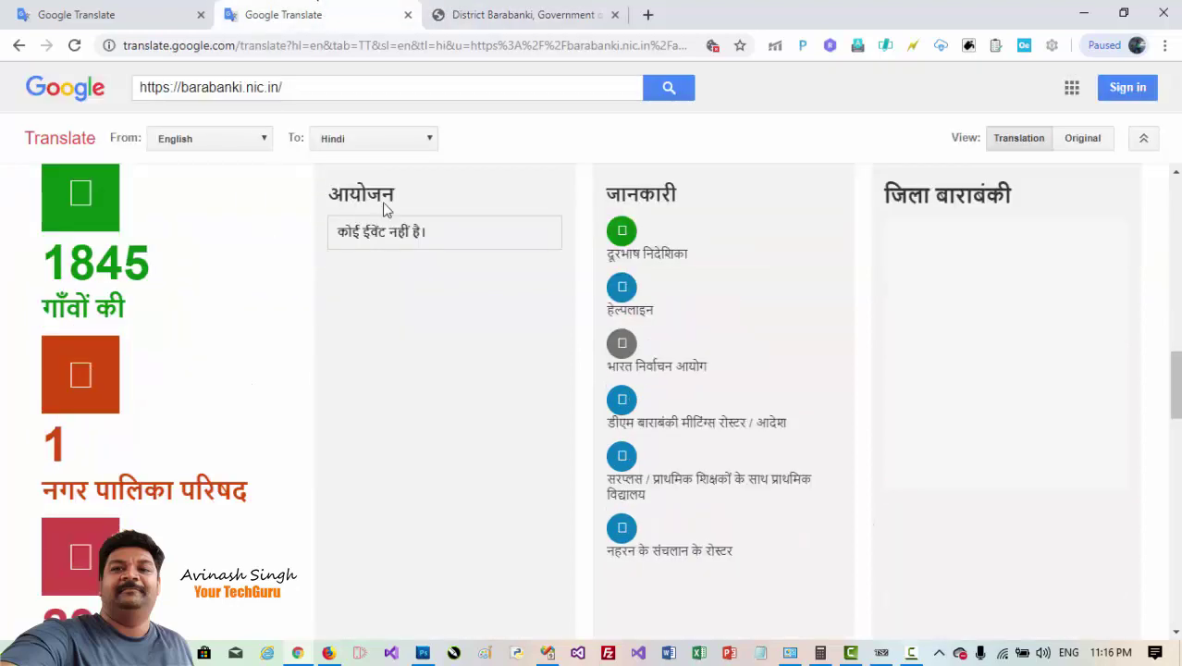
- Move the original Barabanki home page into its own window and place it side by side with the translated page
left_click_drag(476, 11, 1181, 277)
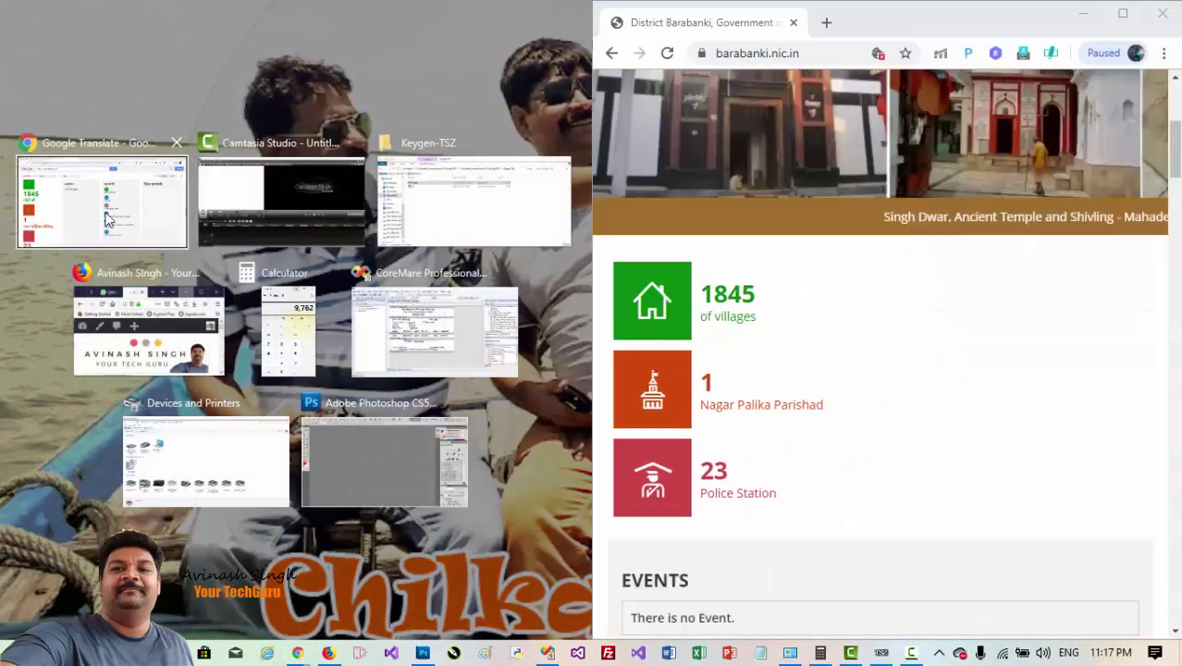
left_click(359, 414)
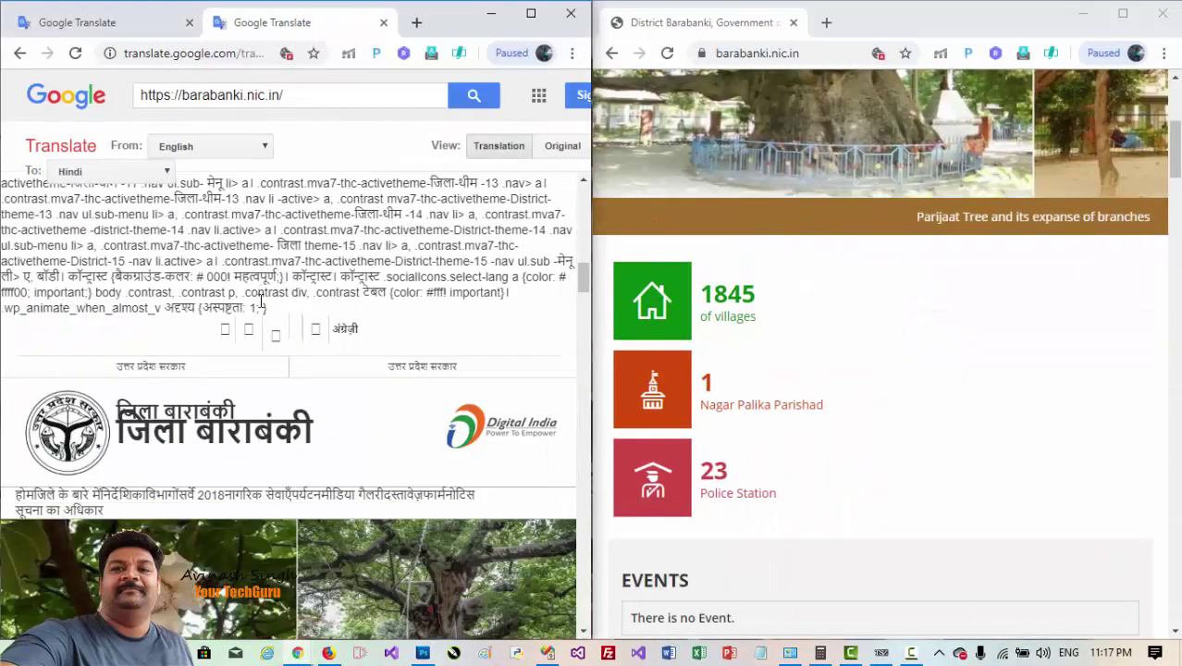
- Compare the village, Nagar Palika Parishad and police station figures and the Information links between the Hindi and English home pages
scroll(278, 497, "down", 3)
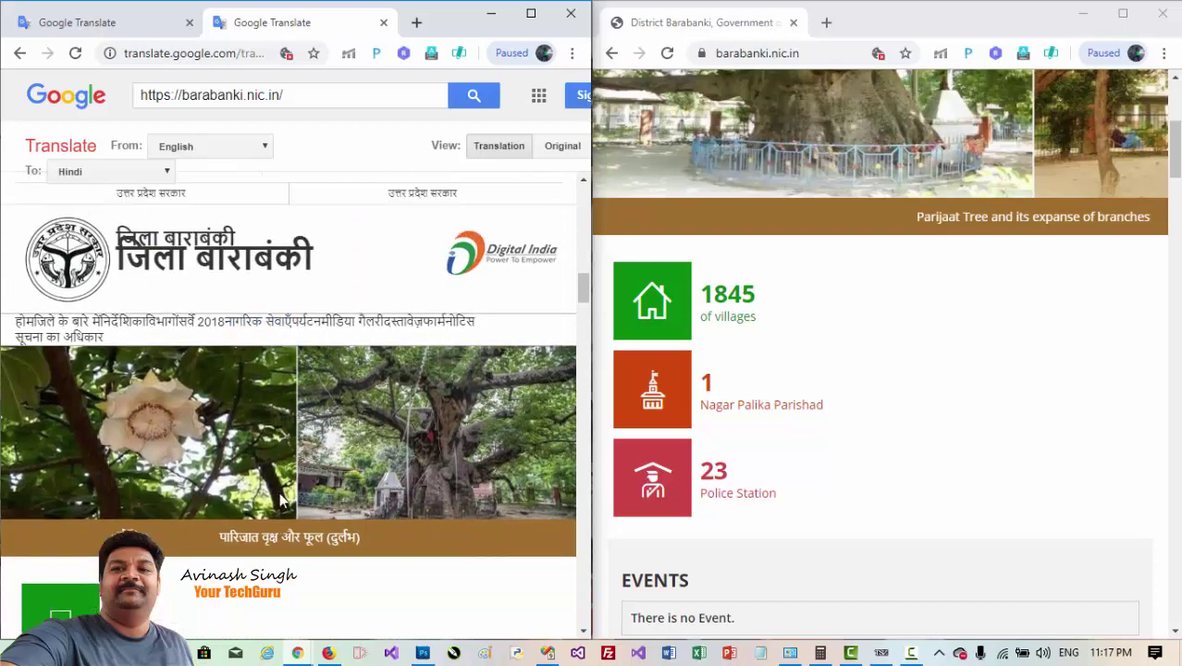
scroll(282, 500, "down", 3)
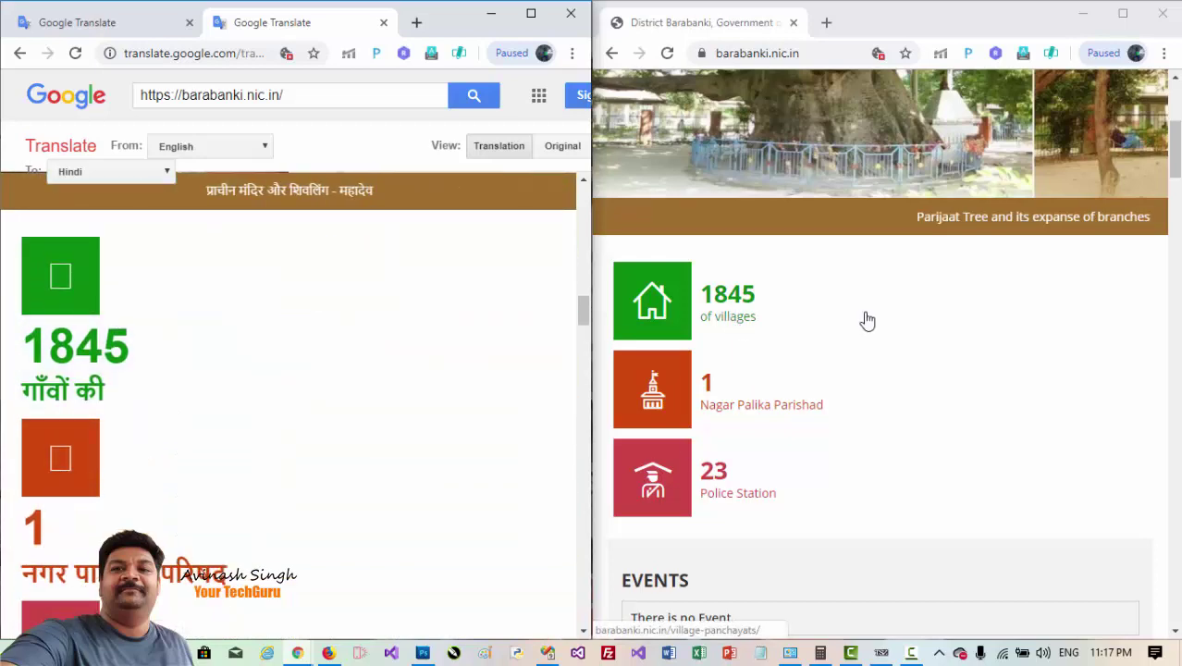
mouse_move(115, 367)
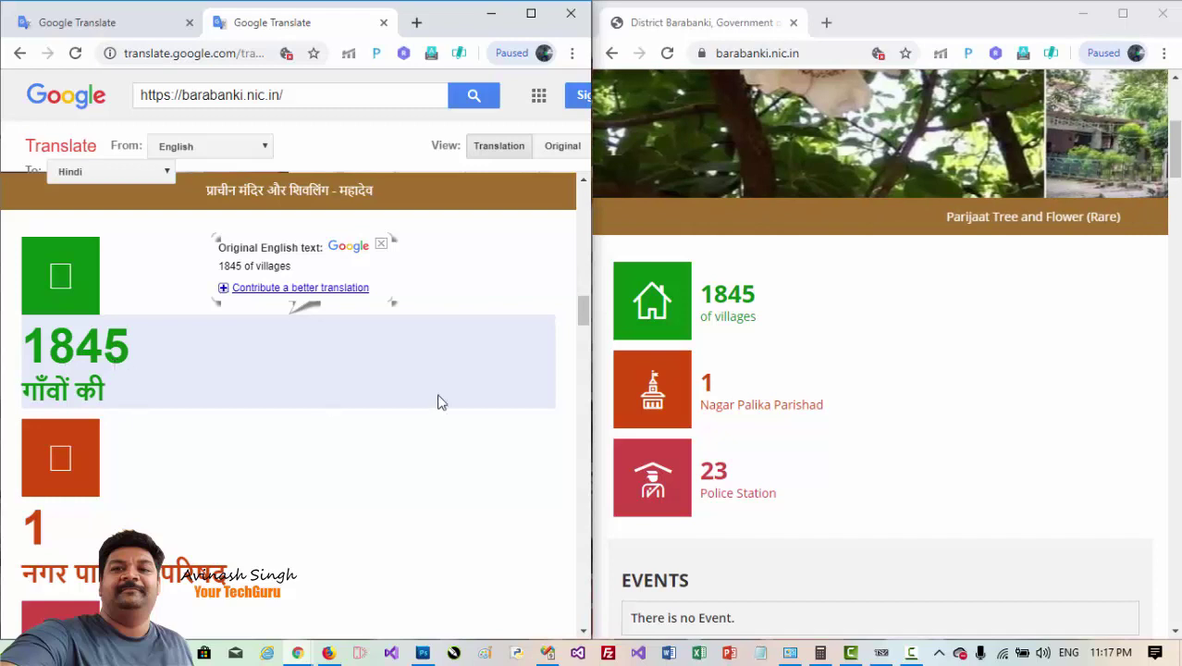
scroll(396, 494, "down", 2)
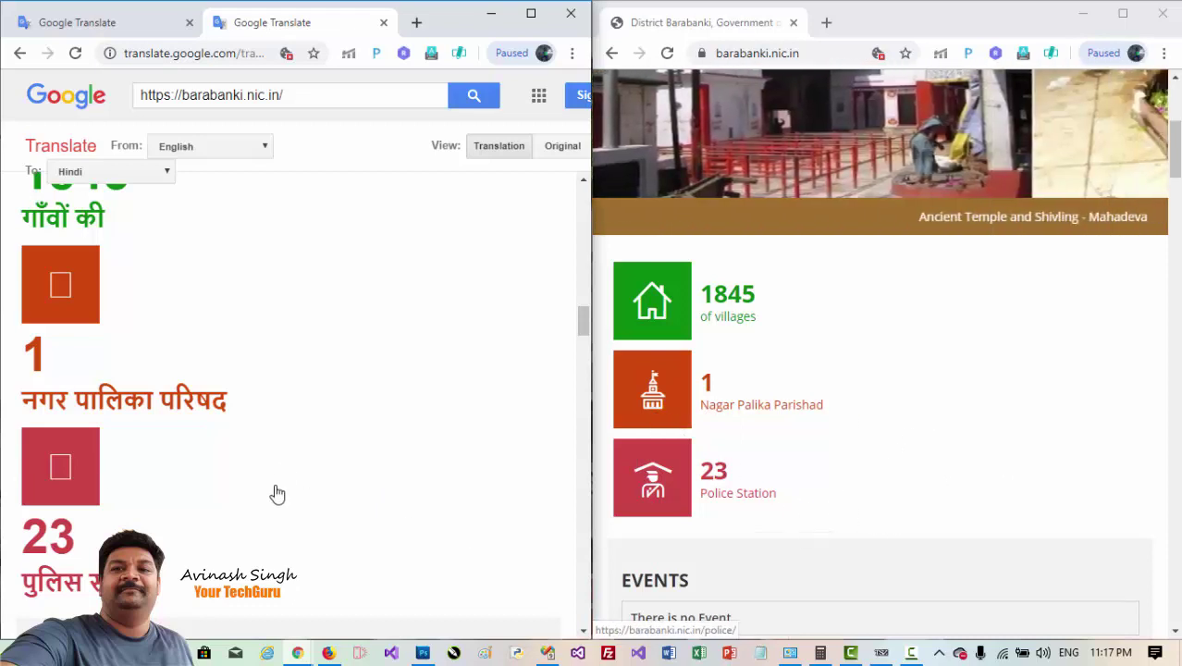
scroll(275, 491, "down", 2)
scroll(435, 493, "down", 4)
scroll(235, 435, "down", 1)
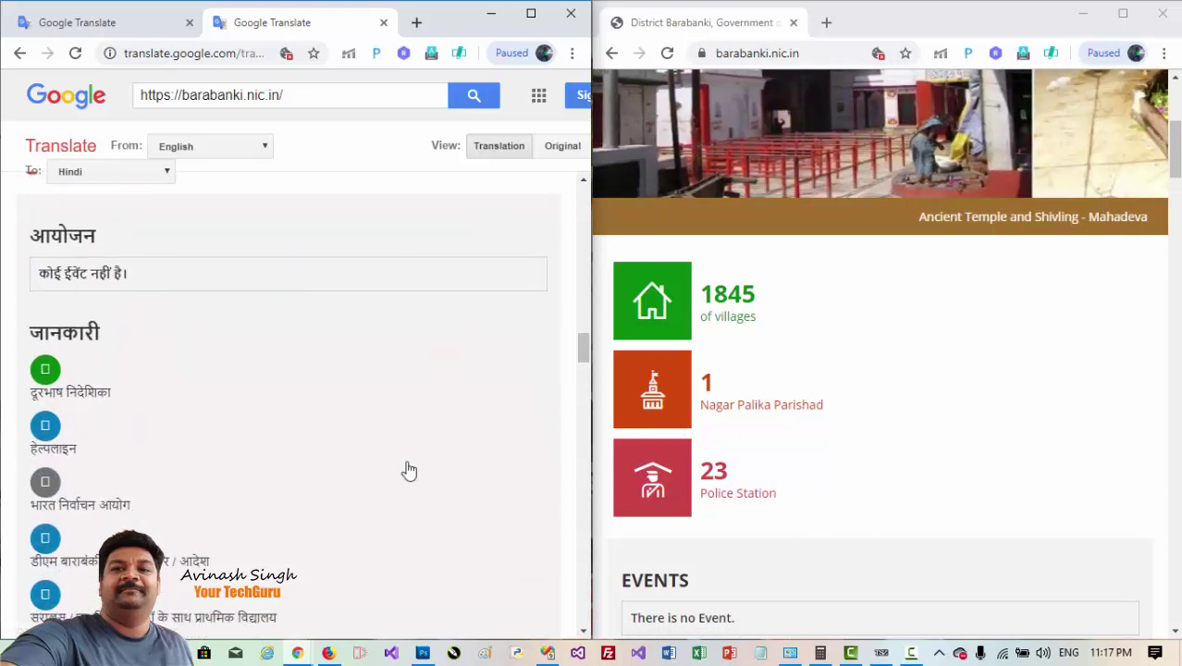
scroll(936, 435, "down", 5)
scroll(304, 454, "down", 2)
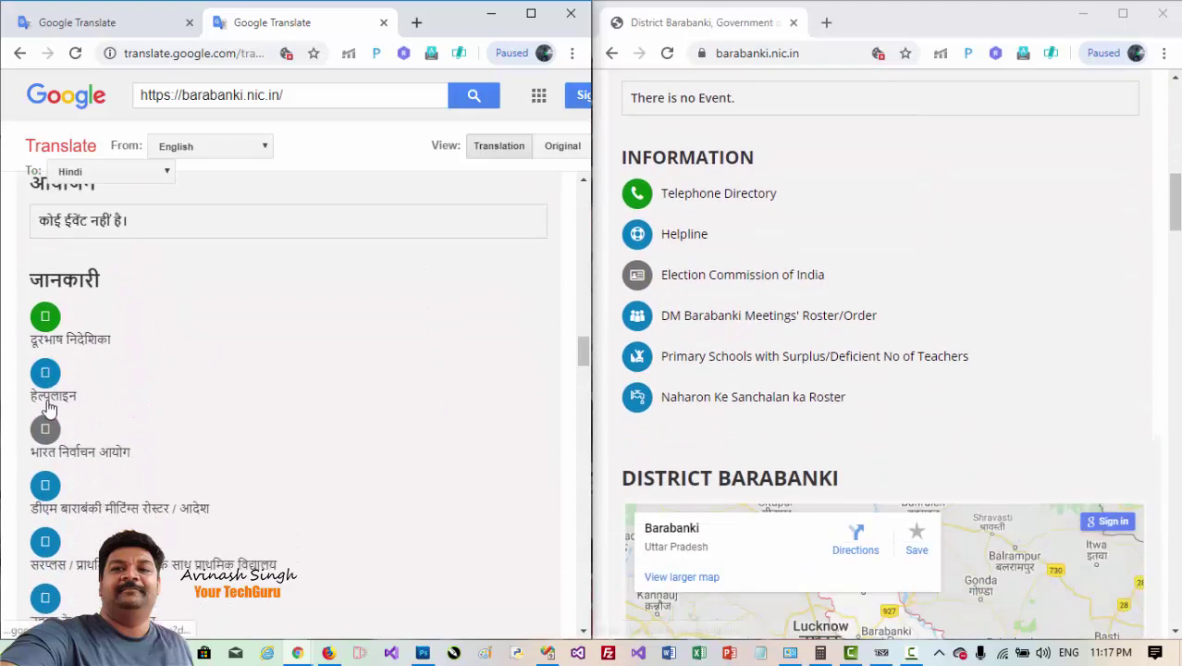
scroll(304, 453, "up", 1)
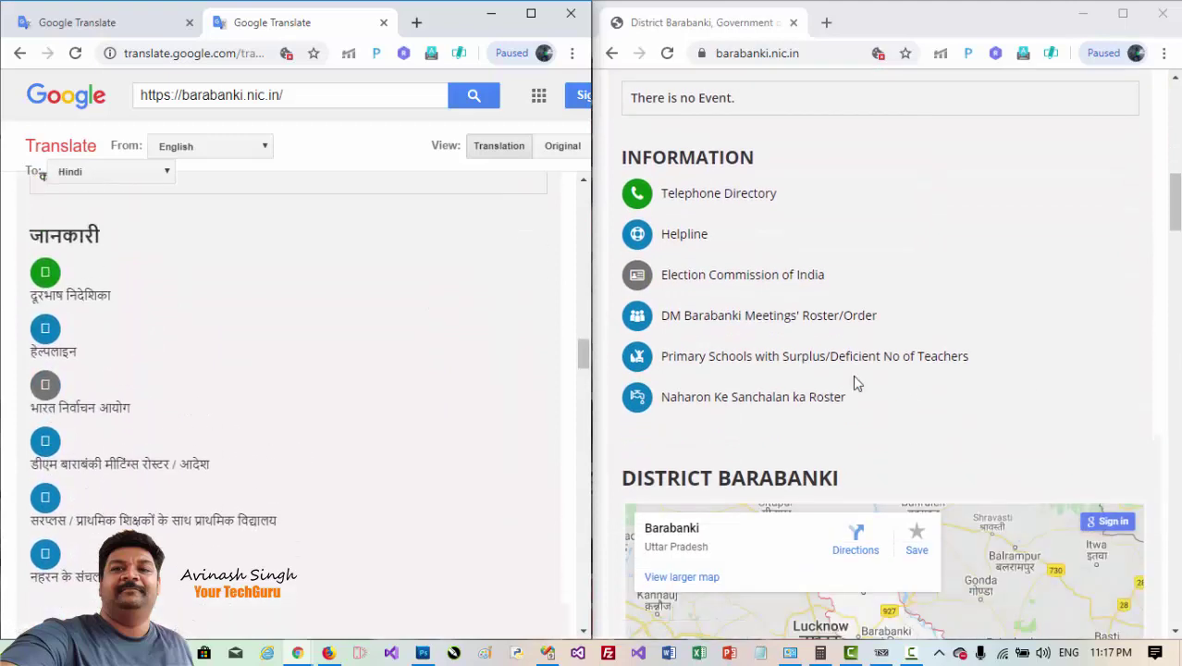
- Examine the district map, about and at-a-glance sections of the Hindi-translated Barabanki home page
scroll(249, 412, "down", 5)
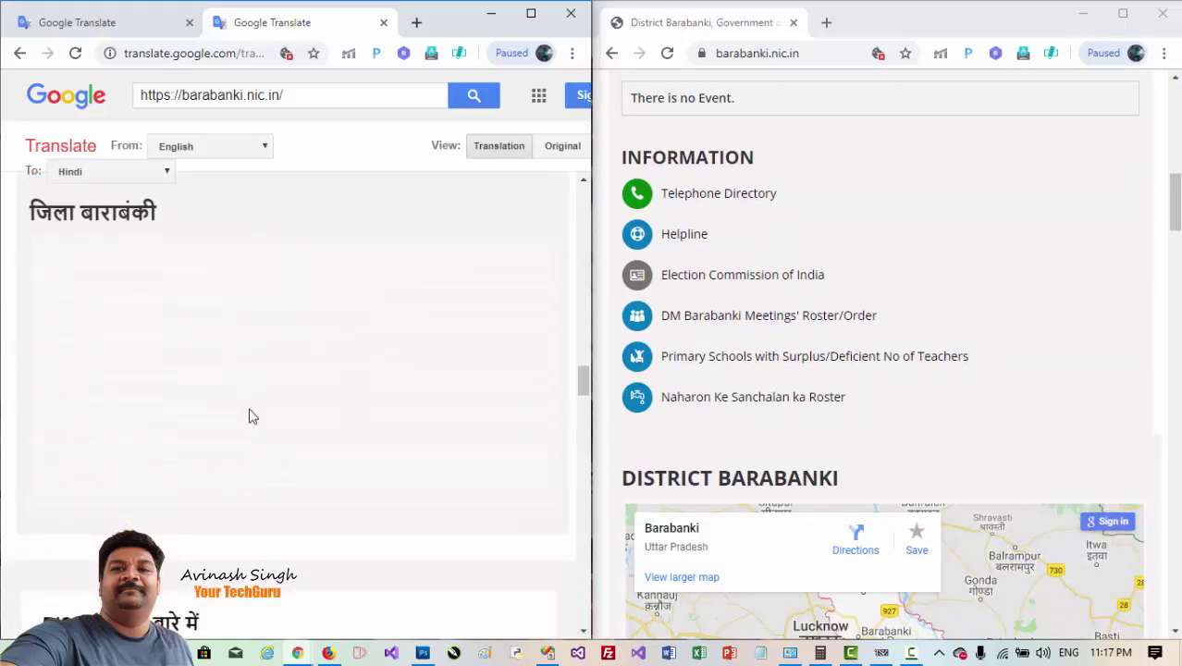
scroll(249, 417, "down", 8)
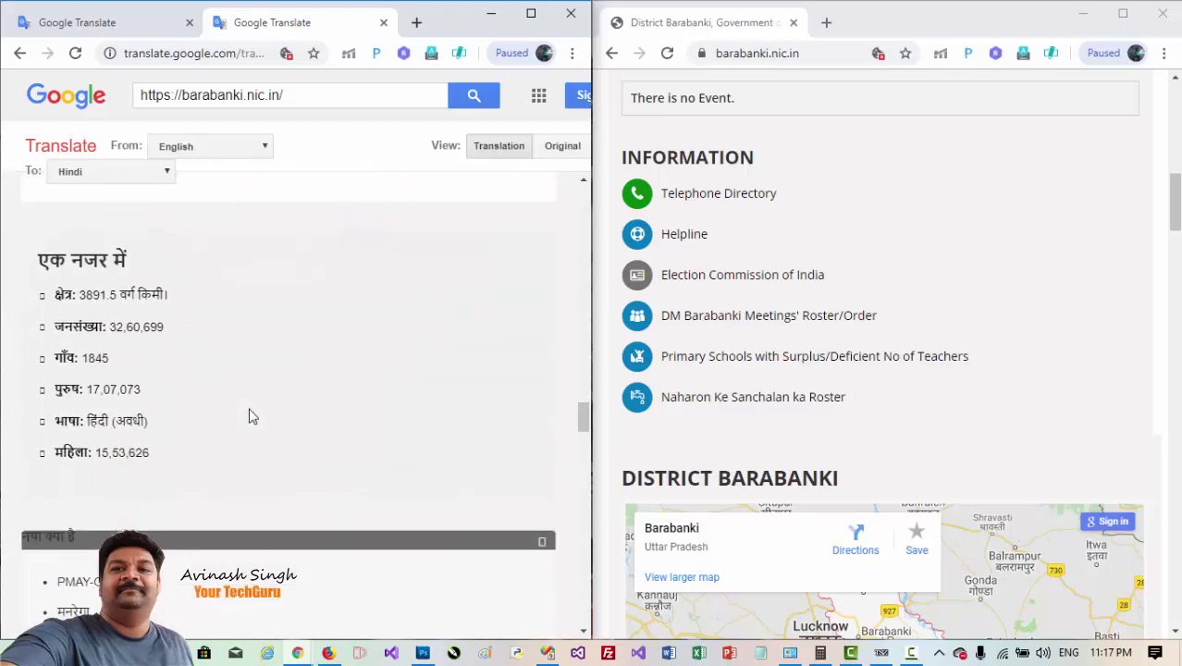
scroll(250, 415, "down", 2)
scroll(251, 414, "up", 10)
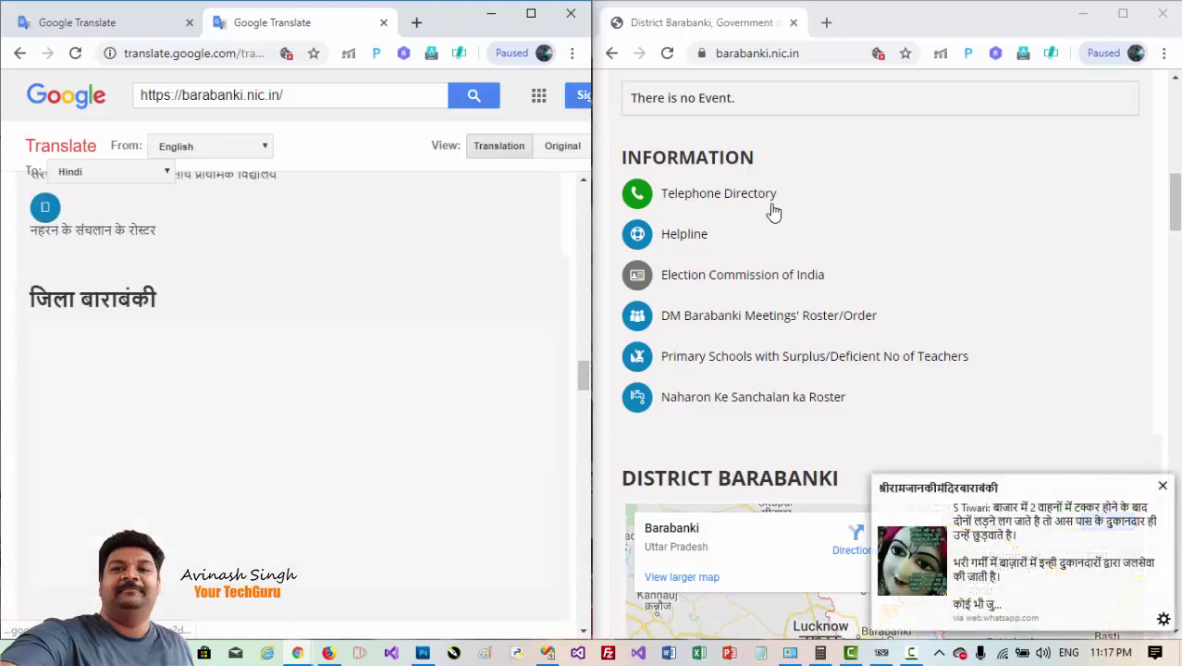
- Close the original Barabanki site's window and the translated website's tab to return to the main Google Translate page
left_click(1162, 13)
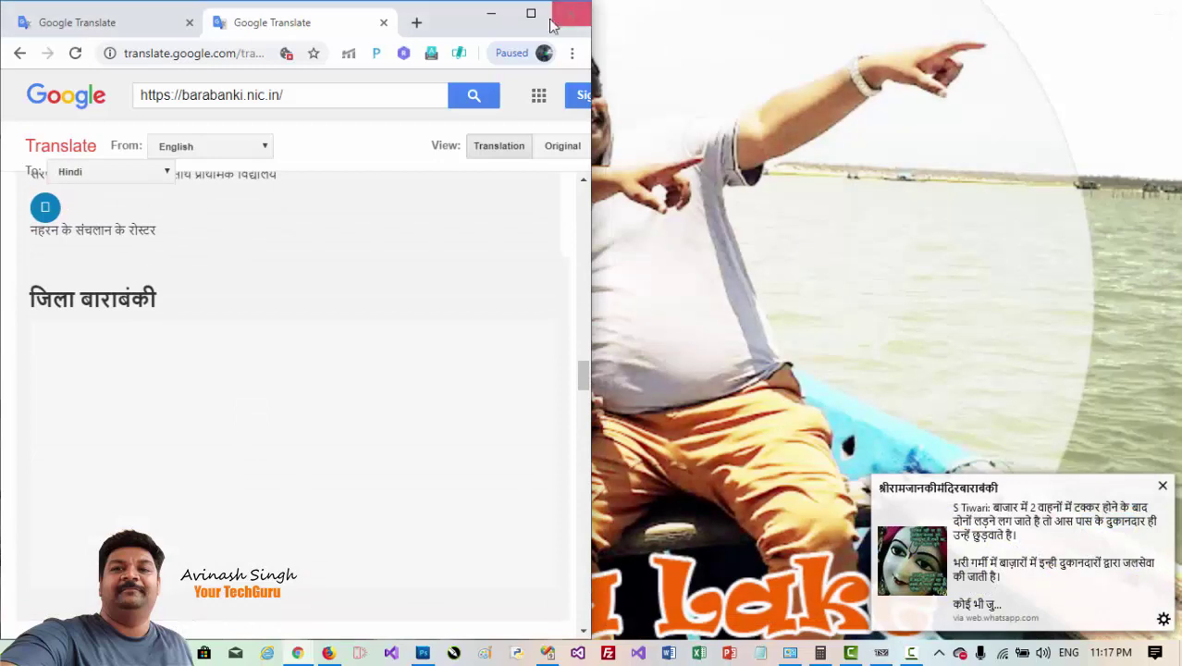
left_click(531, 13)
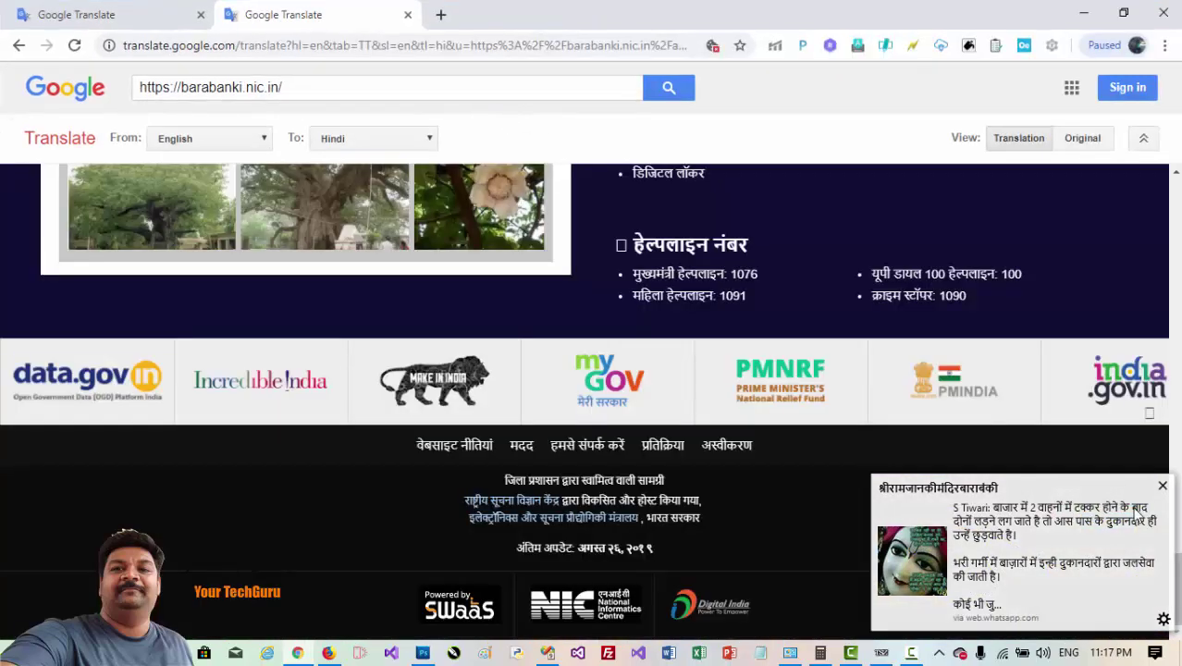
left_click(1161, 487)
scroll(662, 428, "up", 5)
scroll(662, 430, "up", 10)
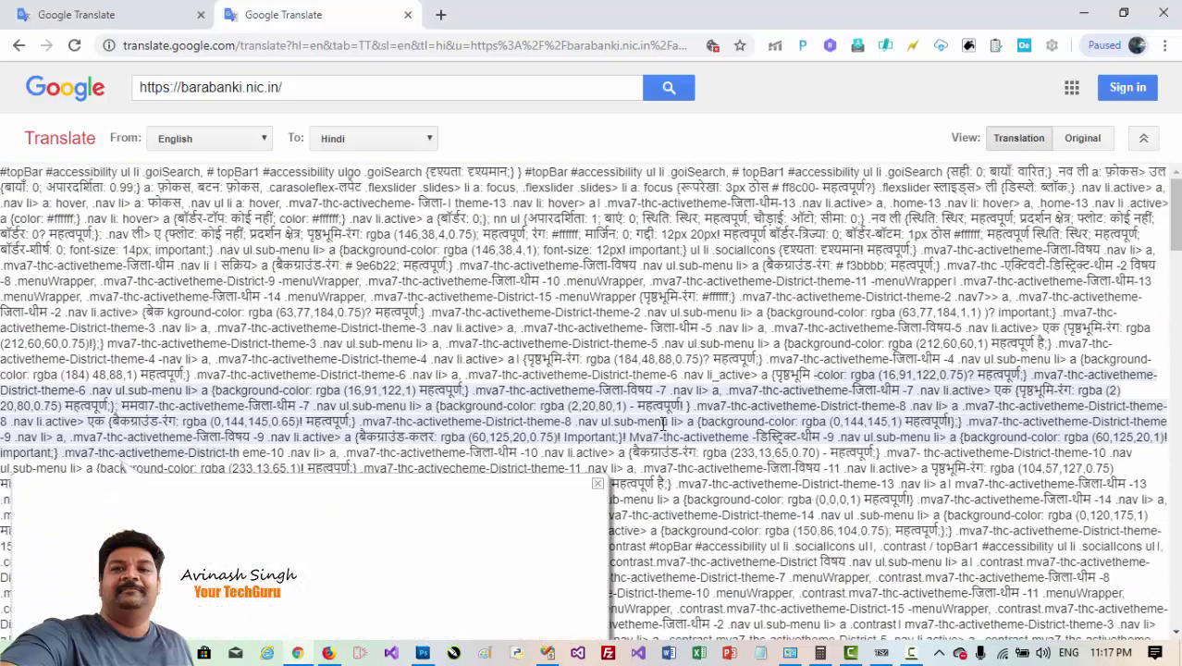
left_click(407, 15)
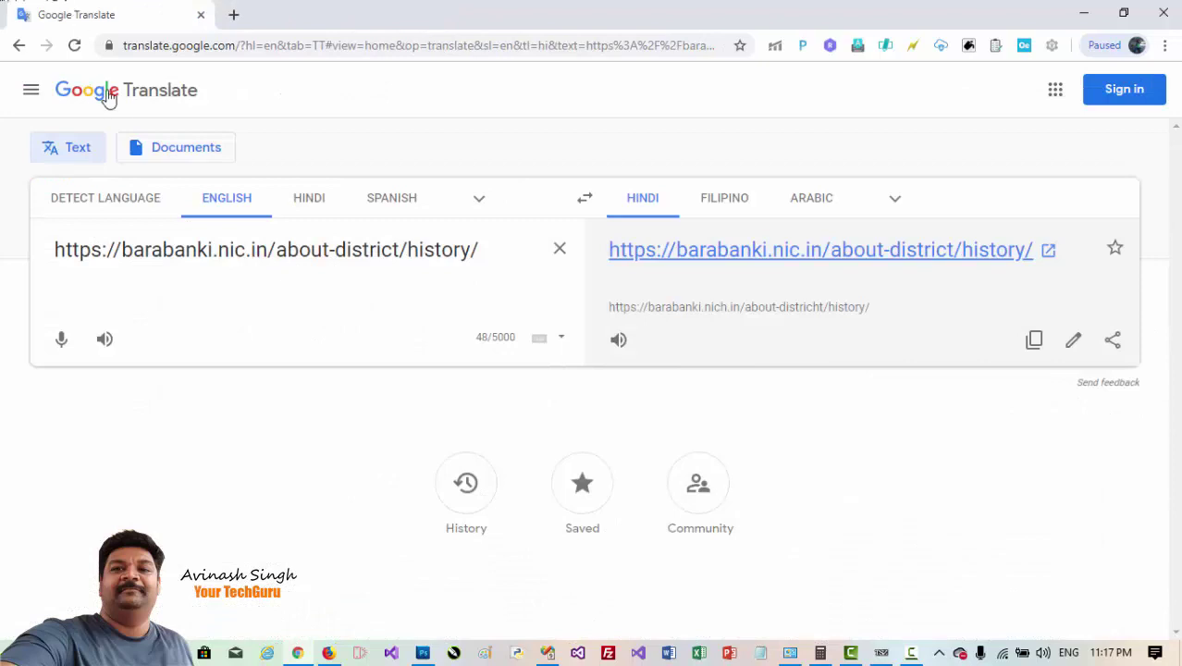
- Switch to document translation and highlight the supported .rtf, .txt, .xls and .xlsx formats in turn
left_click(141, 151)
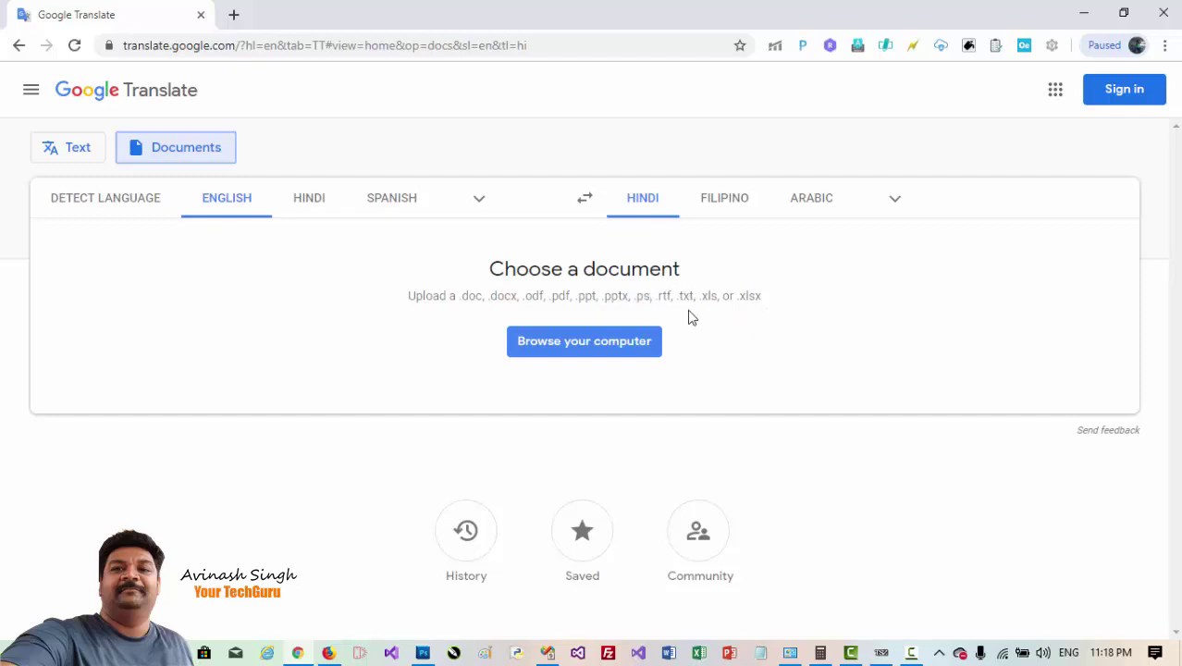
double_click(664, 296)
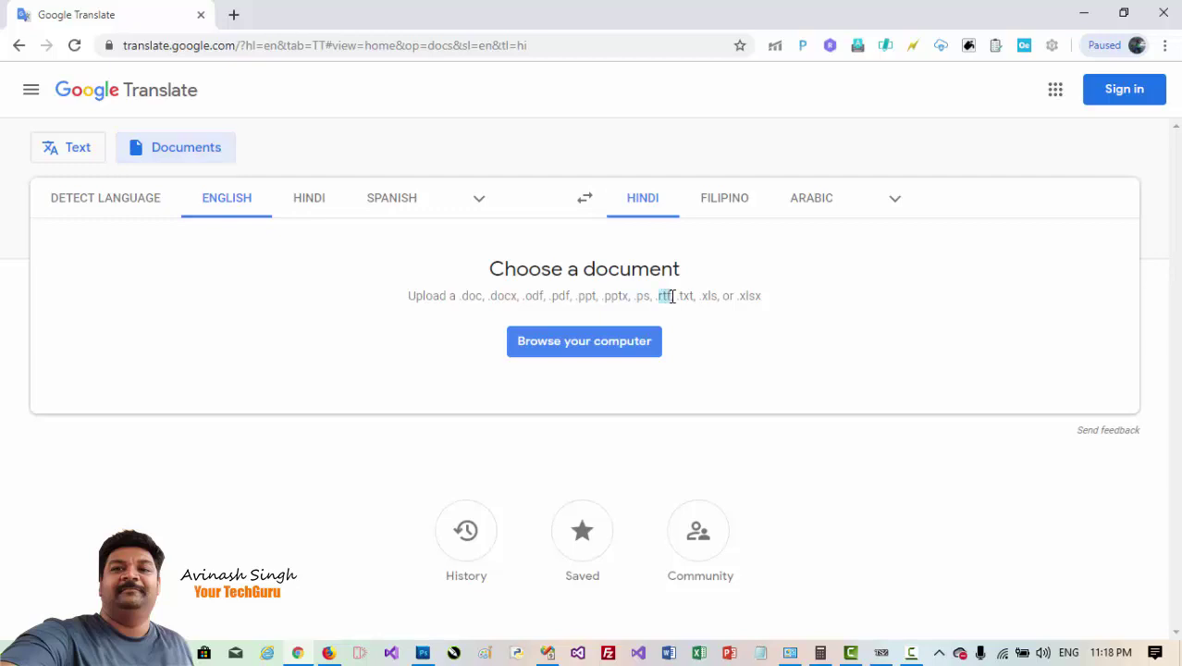
double_click(686, 296)
double_click(709, 296)
double_click(750, 296)
left_click(831, 284)
- Start choosing a document from the computer and look through the Desktop folder's contents
left_click(600, 353)
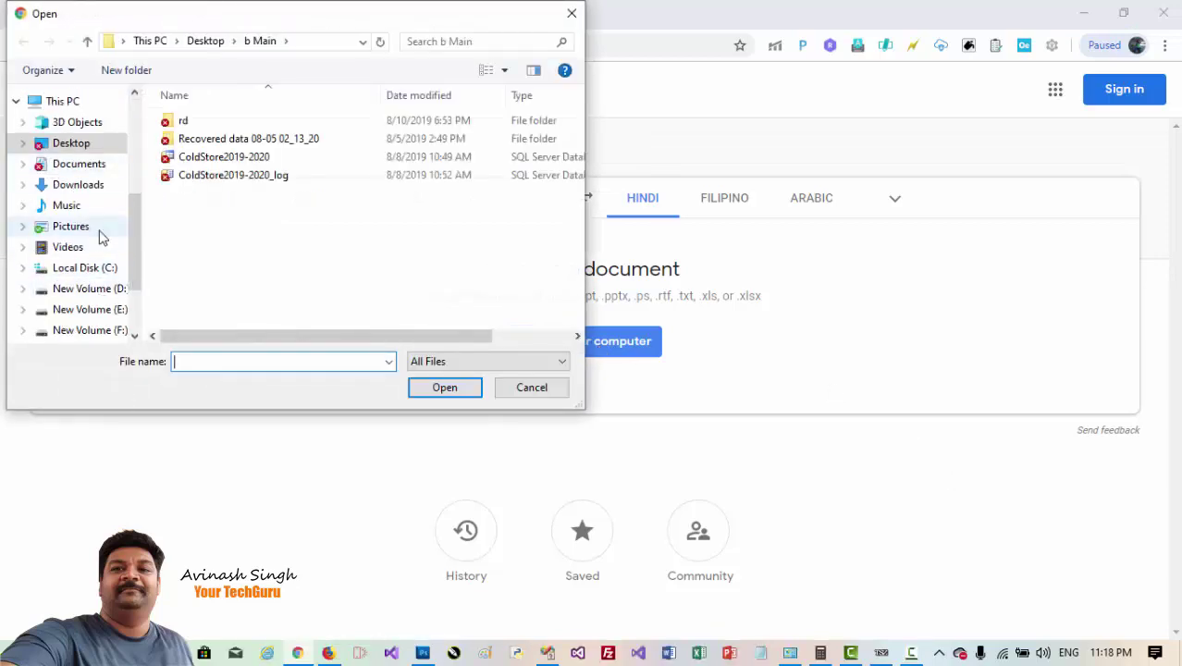
scroll(92, 221, "up", 5)
scroll(85, 204, "down", 4)
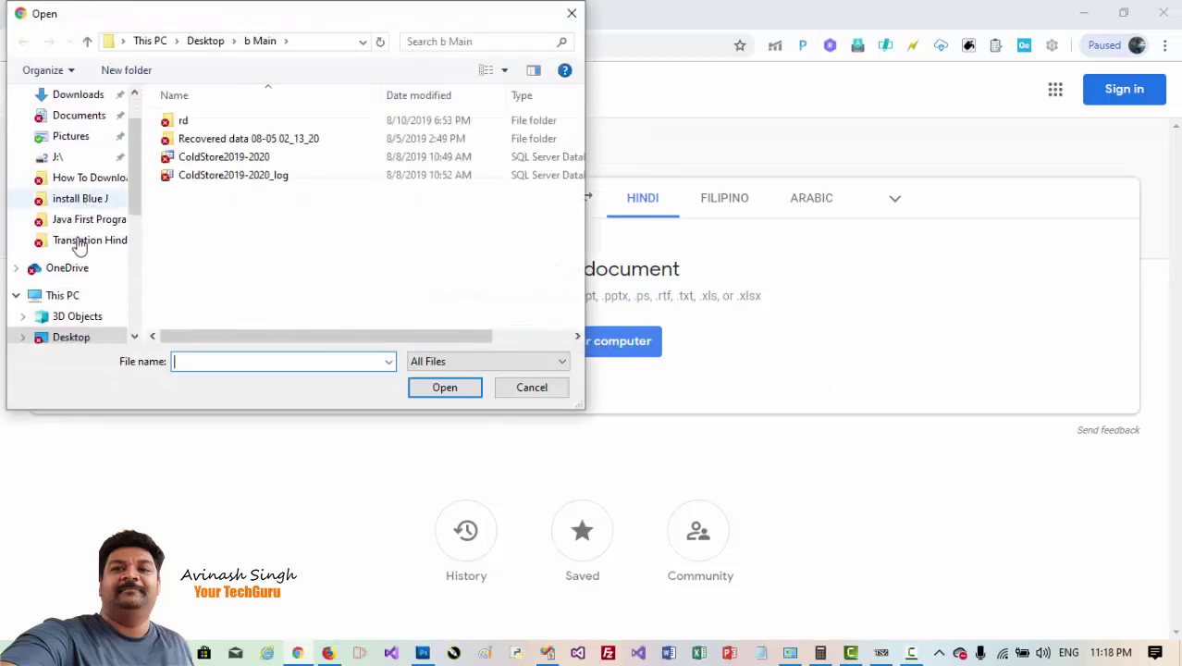
left_click(71, 234)
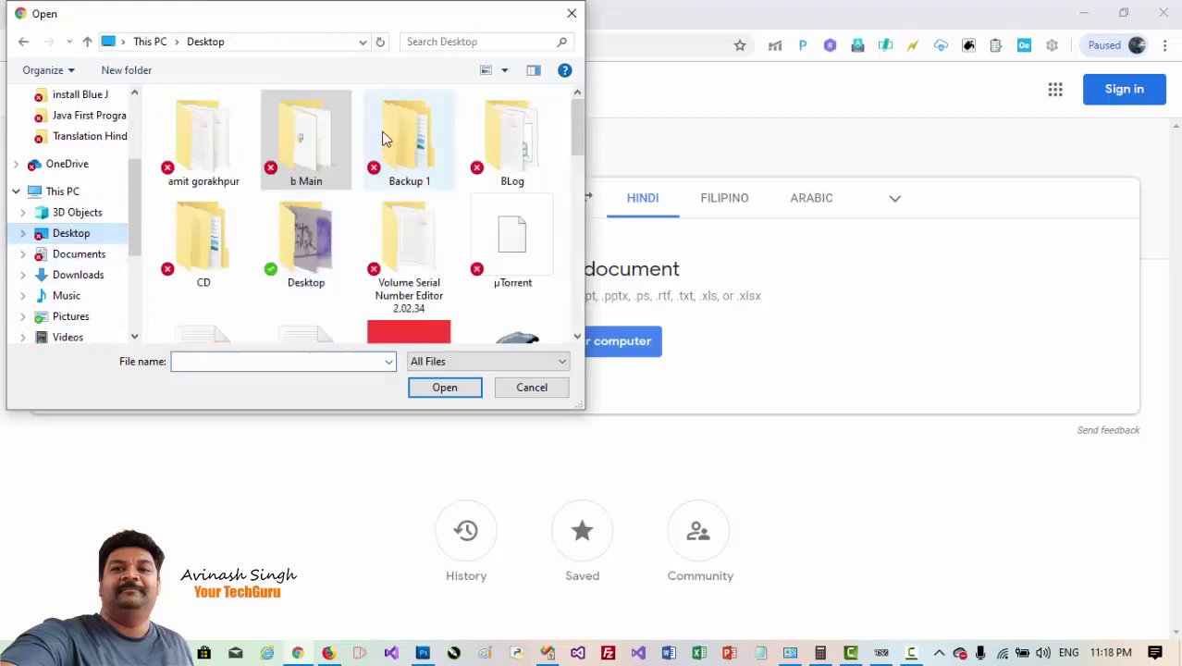
scroll(406, 232, "down", 2)
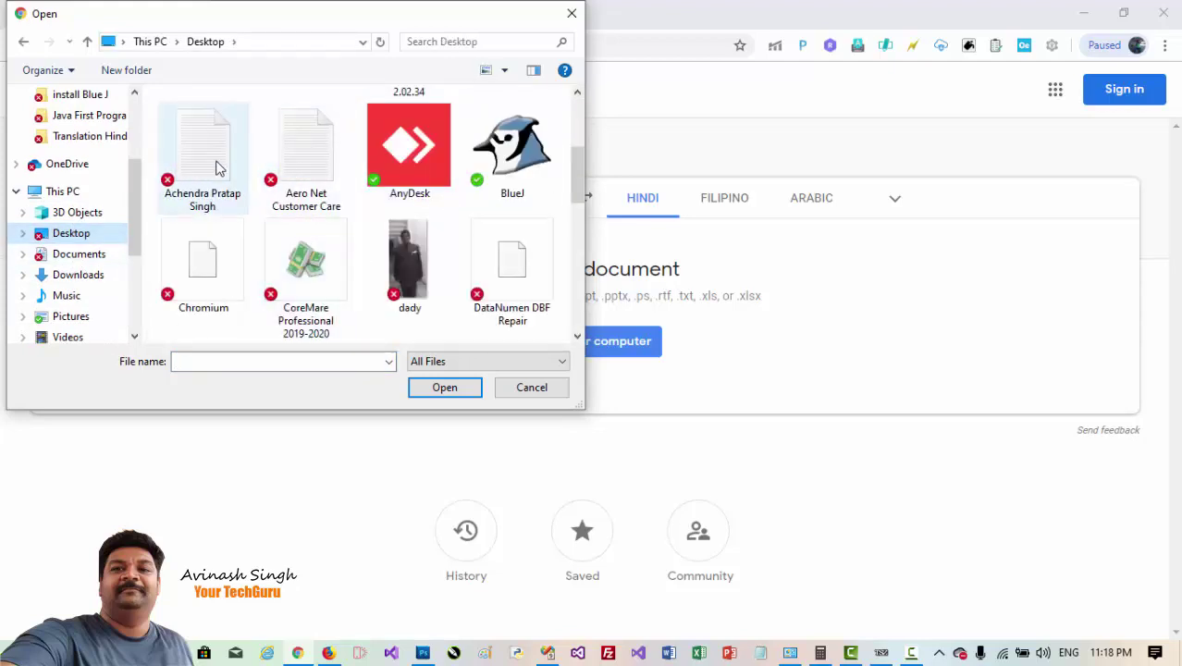
scroll(322, 192, "down", 1)
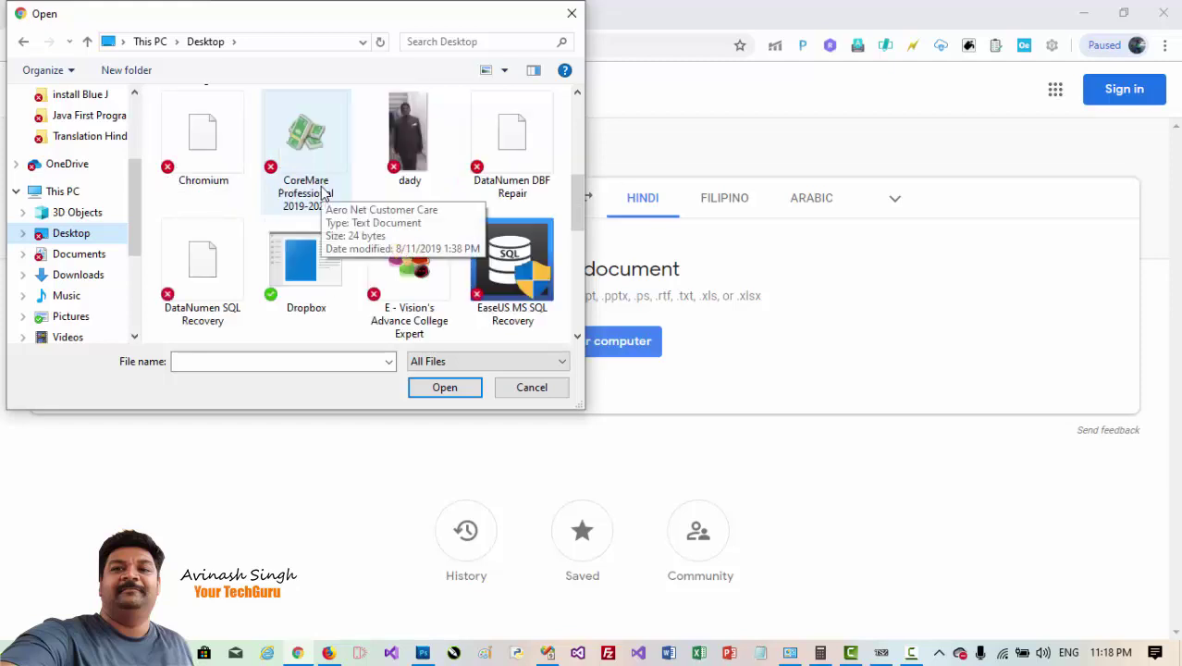
scroll(321, 192, "up", 3)
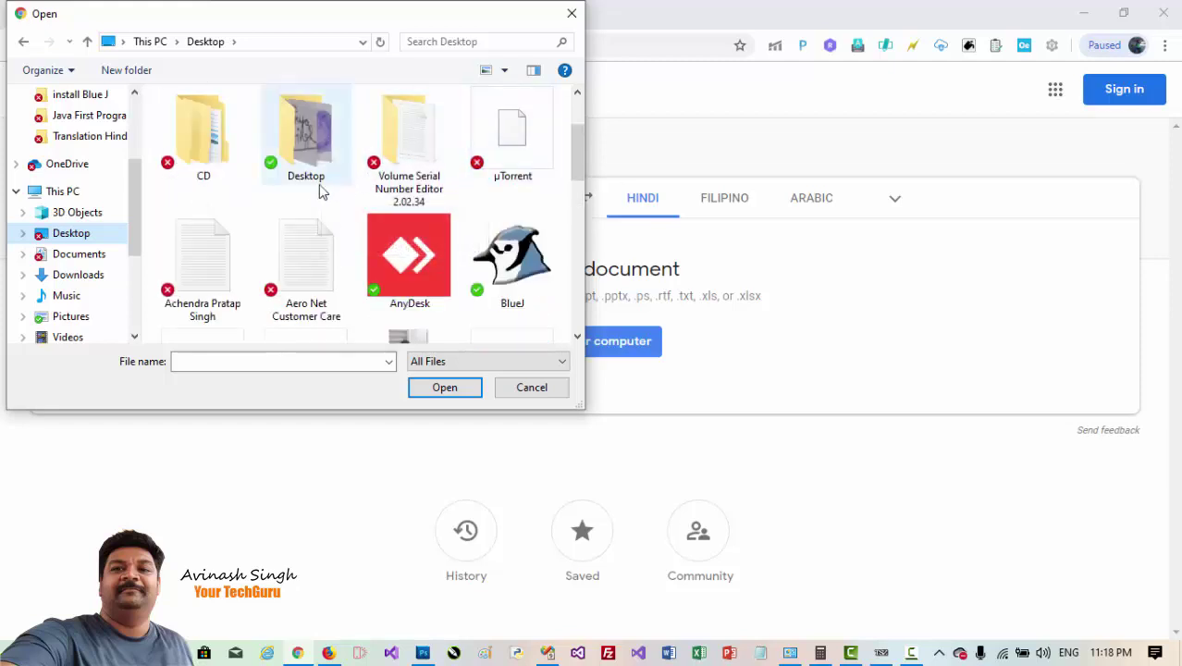
scroll(323, 193, "up", 1)
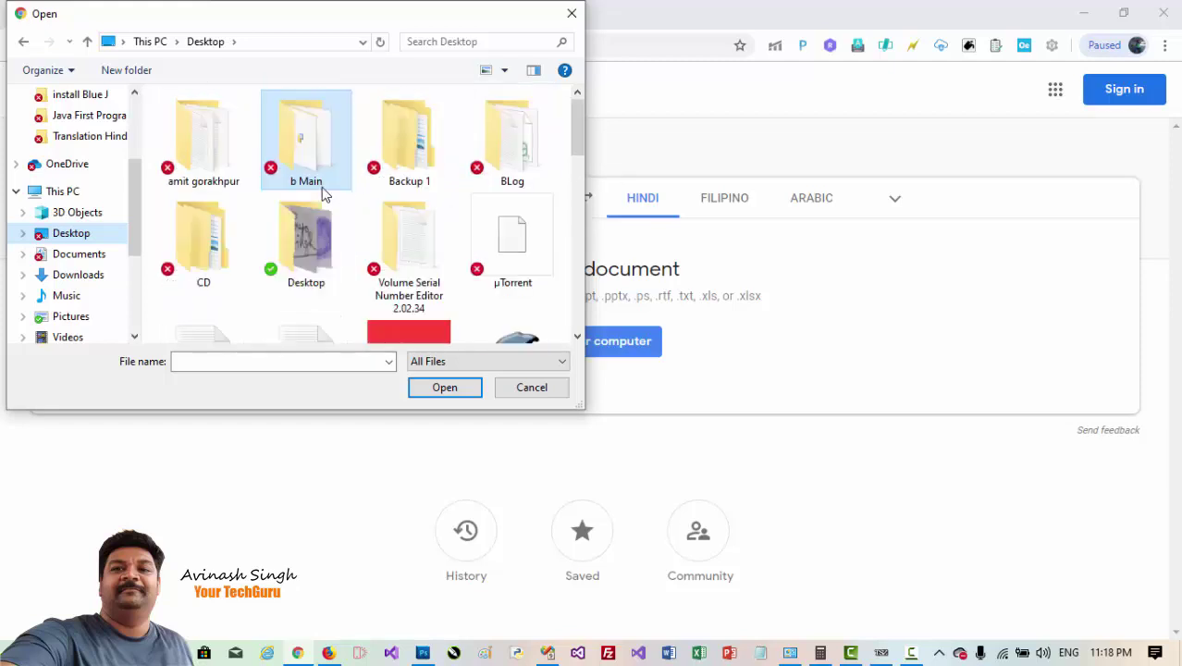
- Upload the For You Tube Vedio text file from the BLog folder and translate it from Hindi to English
double_click(483, 124)
scroll(402, 182, "down", 3)
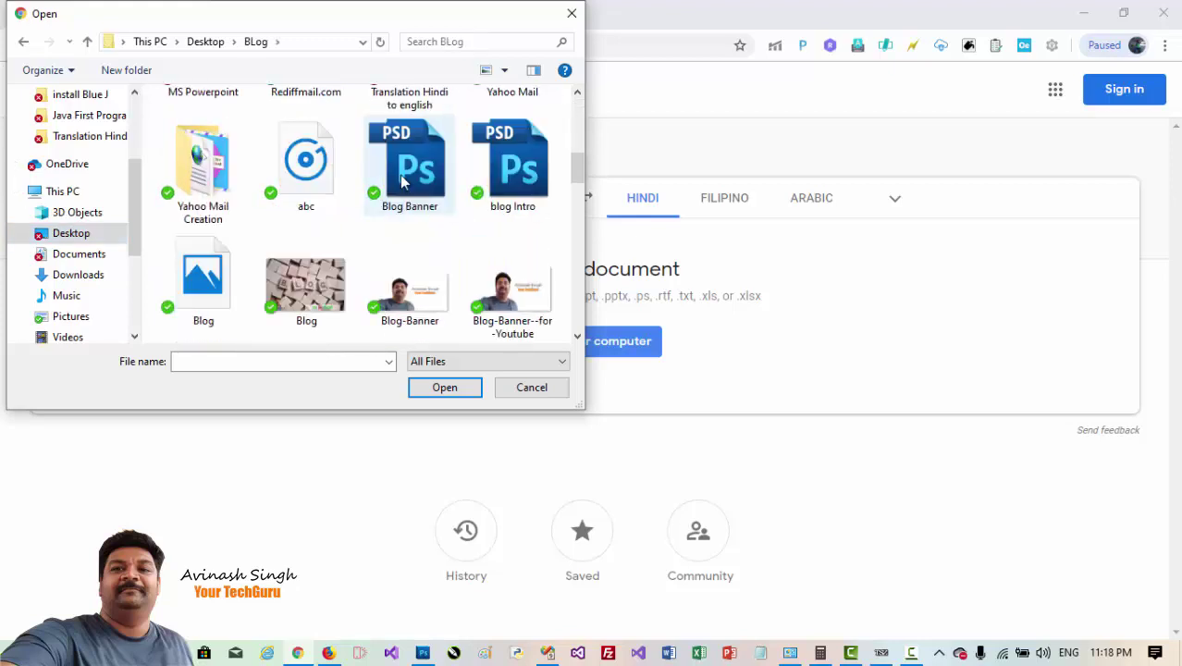
scroll(402, 182, "down", 3)
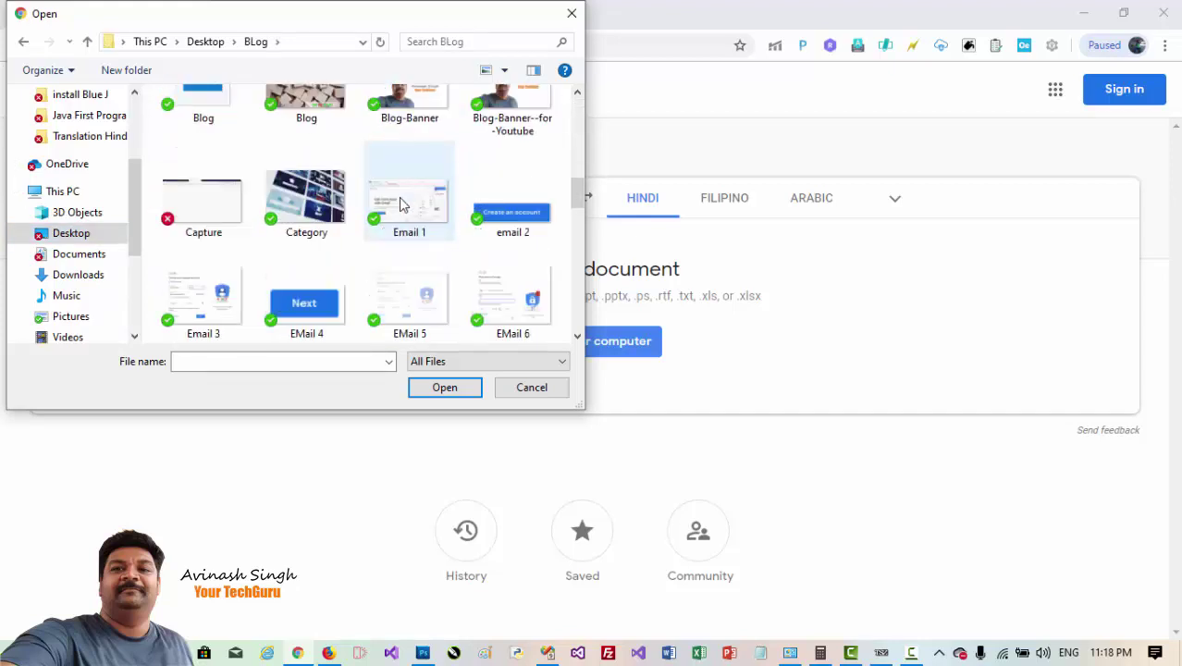
scroll(400, 204, "down", 6)
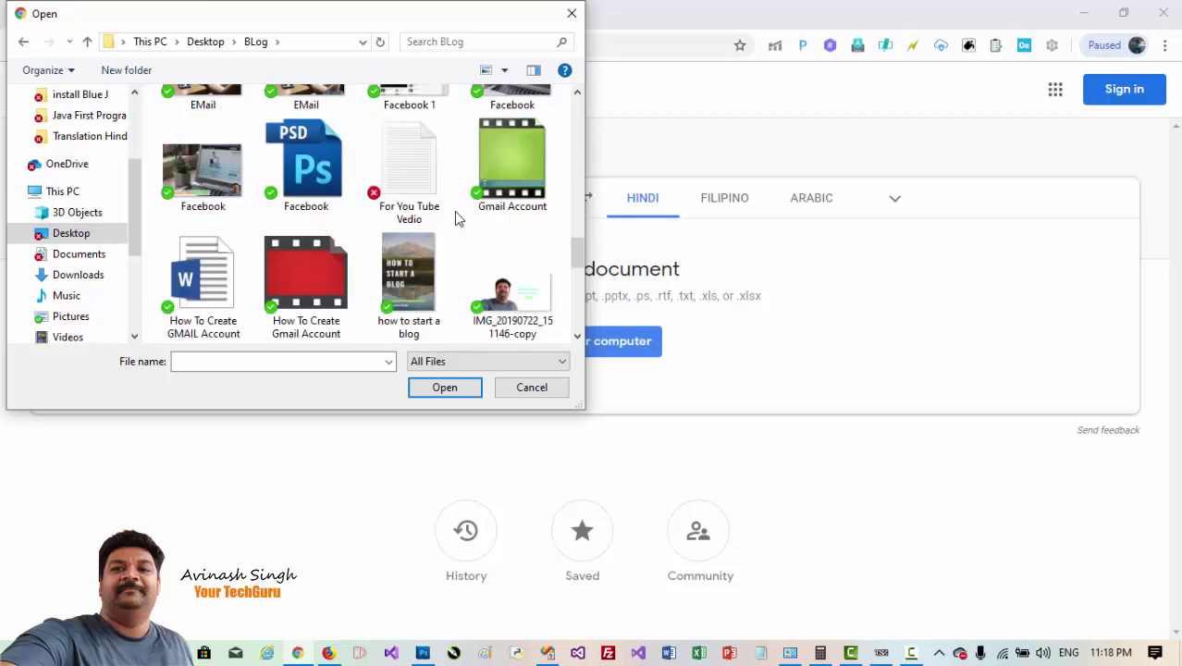
double_click(421, 183)
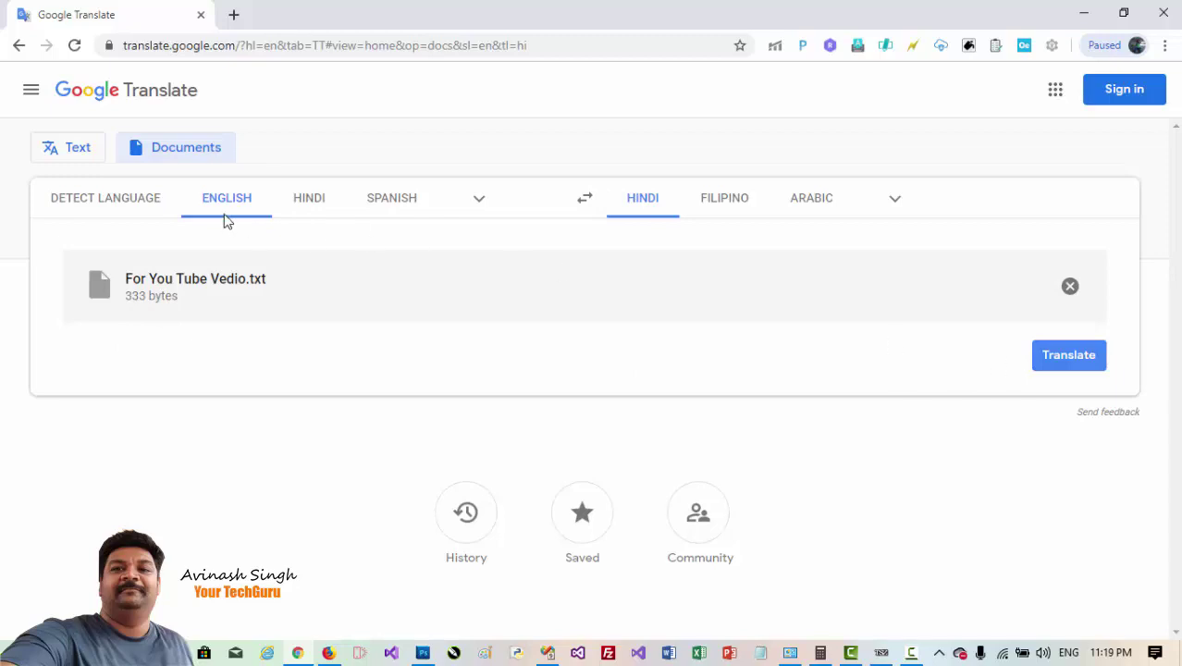
left_click(324, 204)
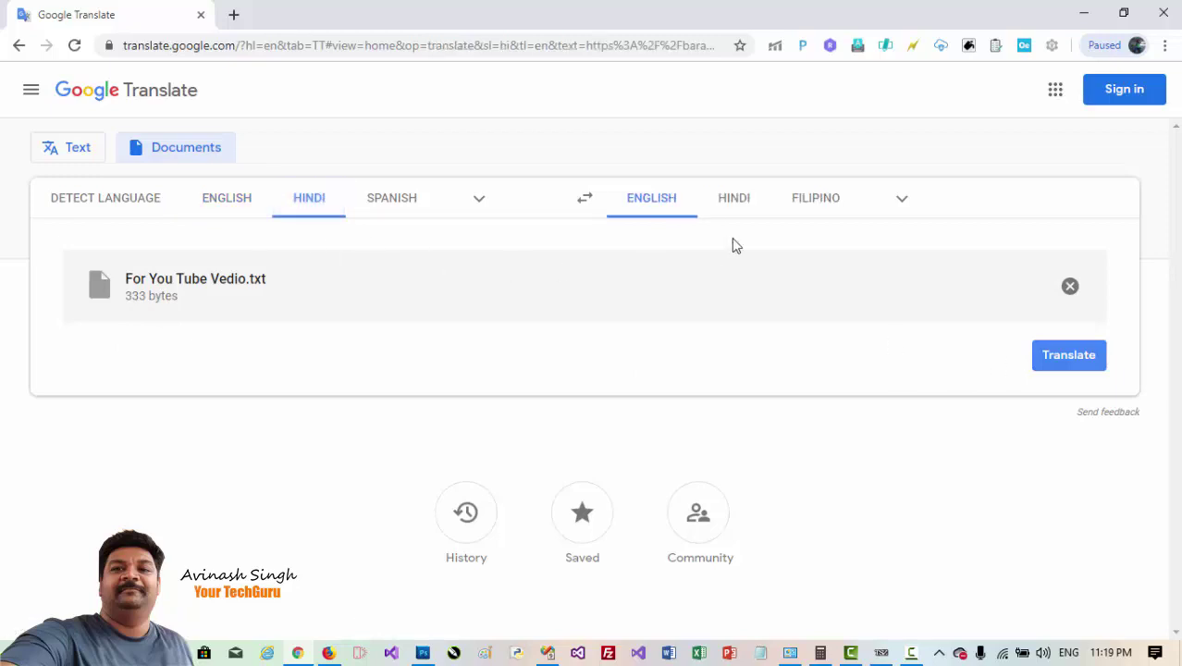
left_click(1048, 361)
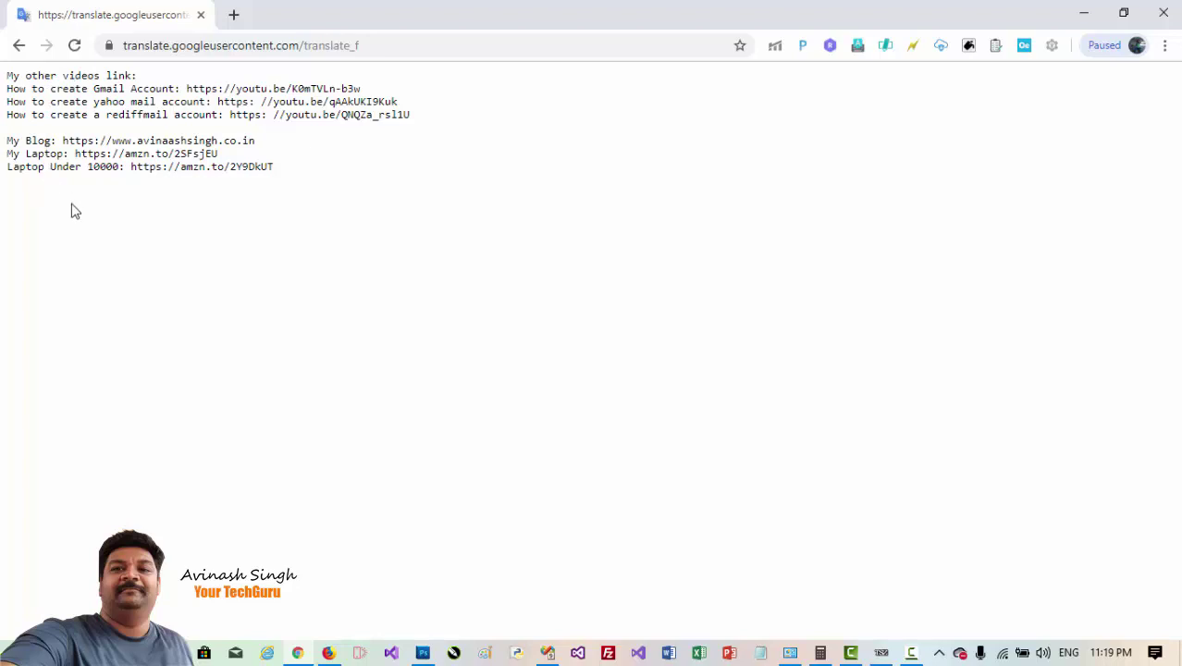
- Look over the translated document's text and go back to the Google Translate page
right_click(125, 171)
left_click(89, 159)
left_click_drag(322, 167, 2, 55)
left_click(68, 101)
left_click(18, 44)
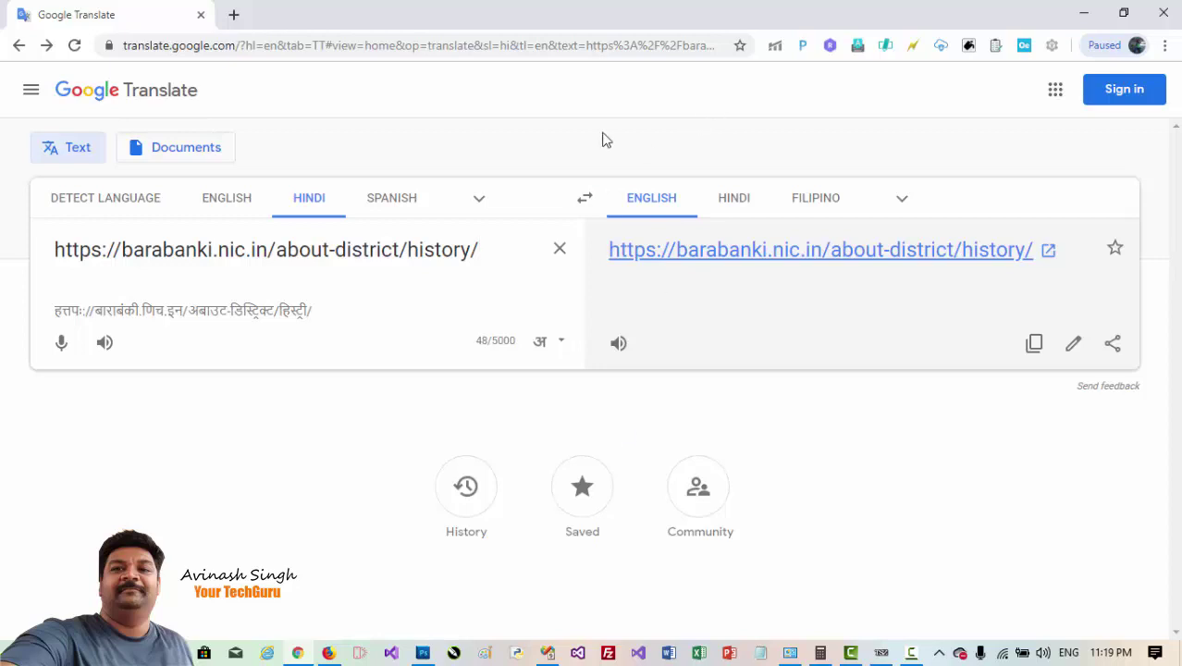
- Go to the Bing Microsoft Translator site at bing.com/translator
left_click(355, 47)
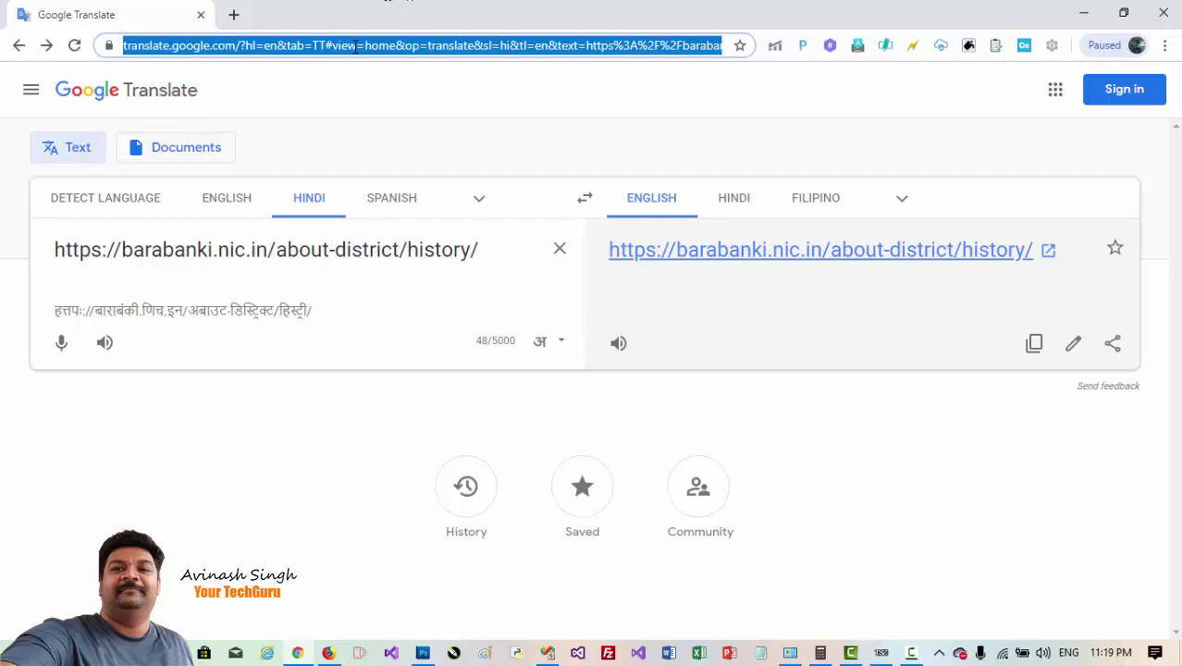
type("bing")
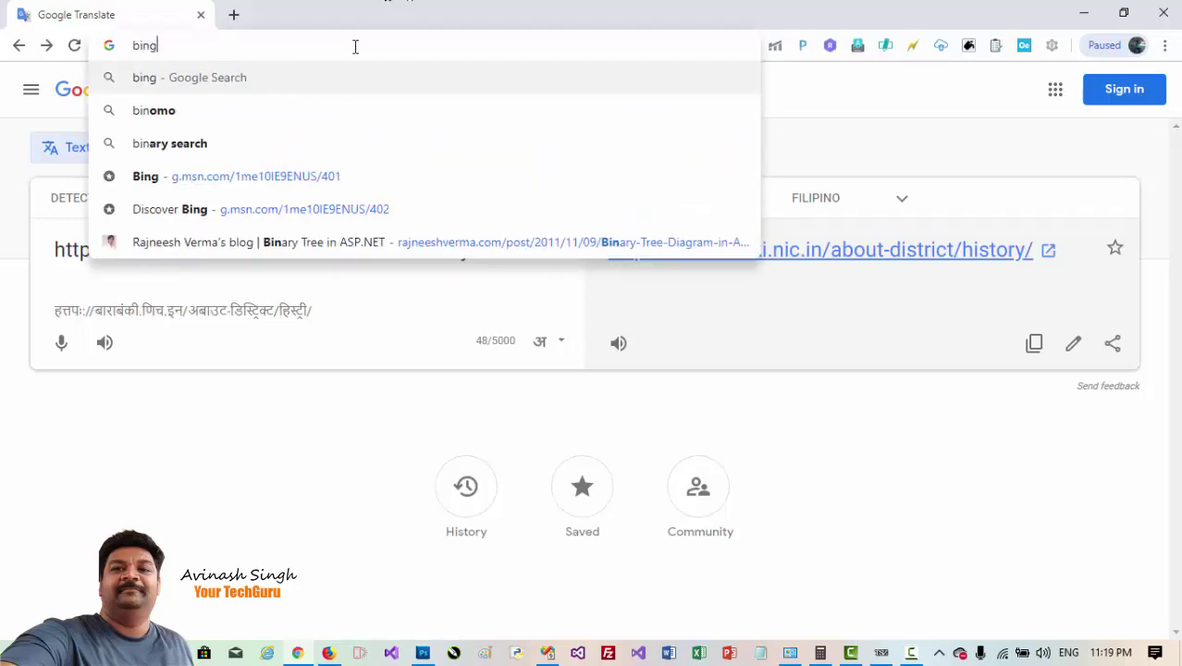
type(".")
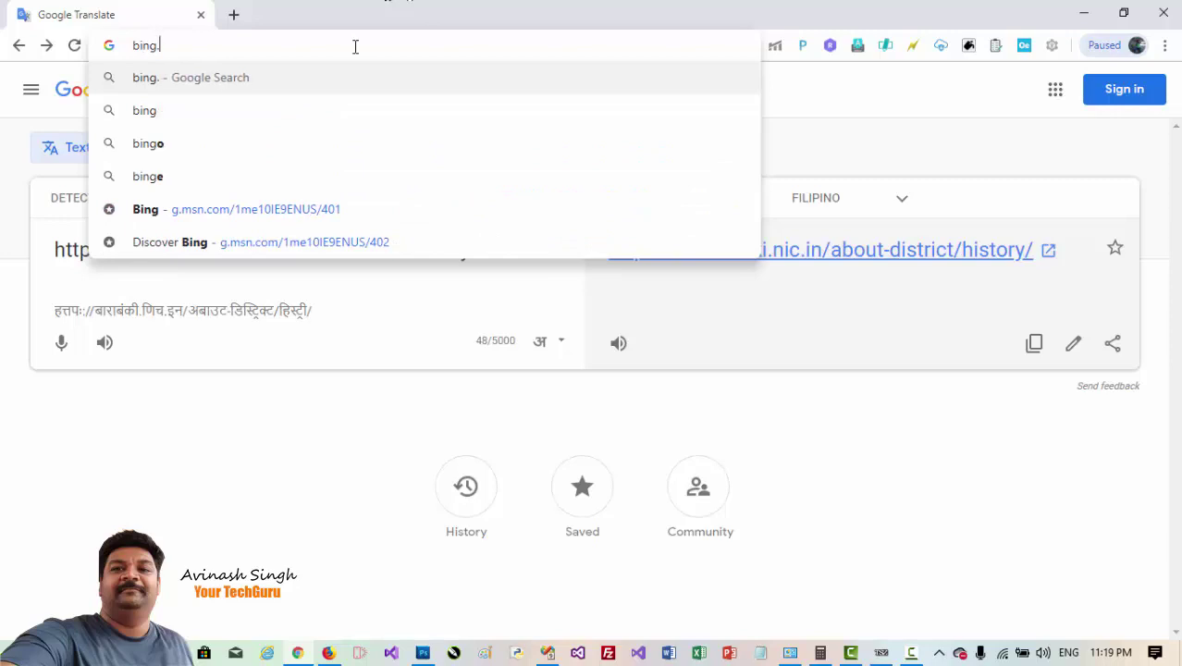
type("com")
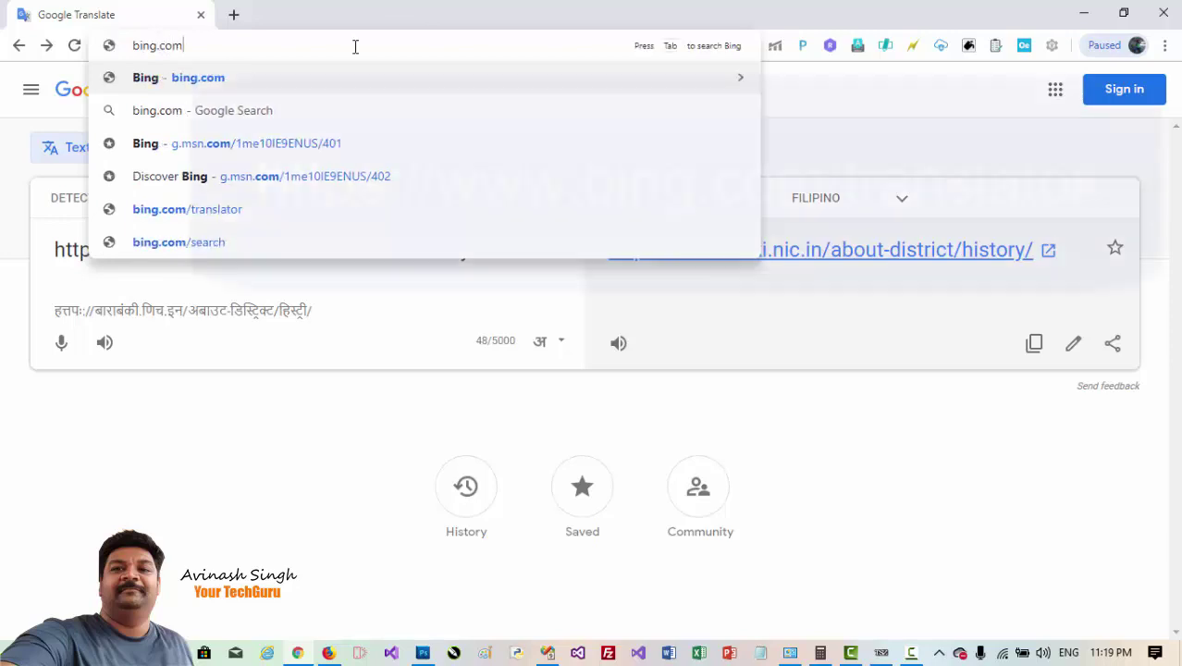
type("/translator")
key("Return")
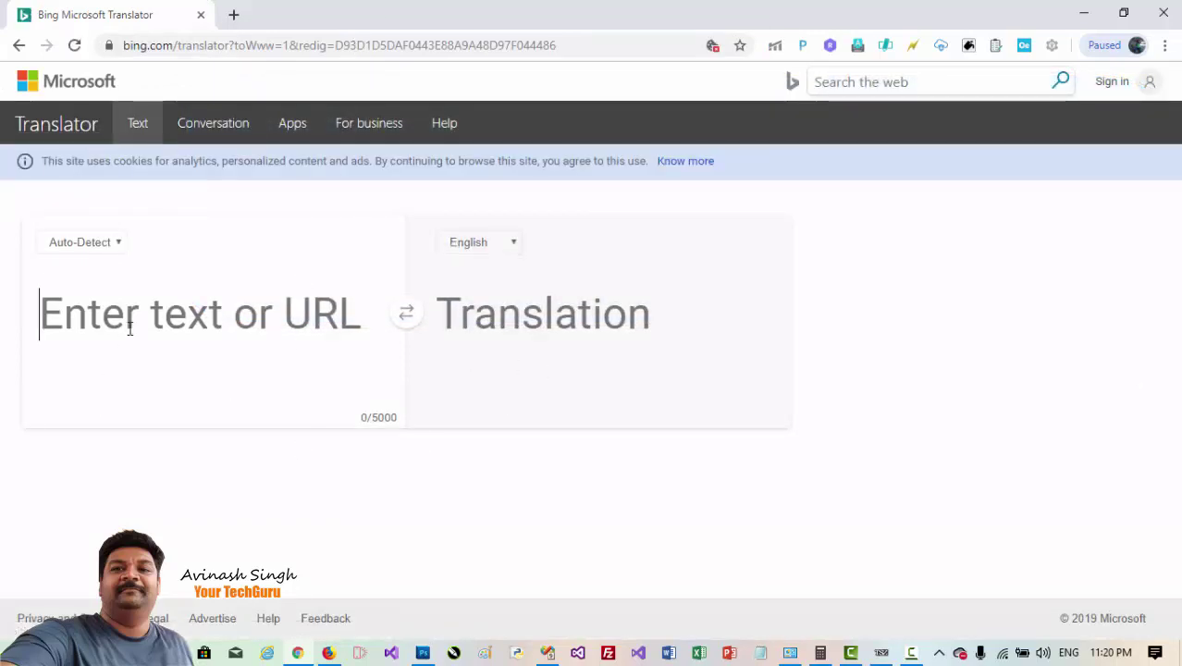
- Translate "how are you?" into Hindi and play the translation's pronunciation
type("how")
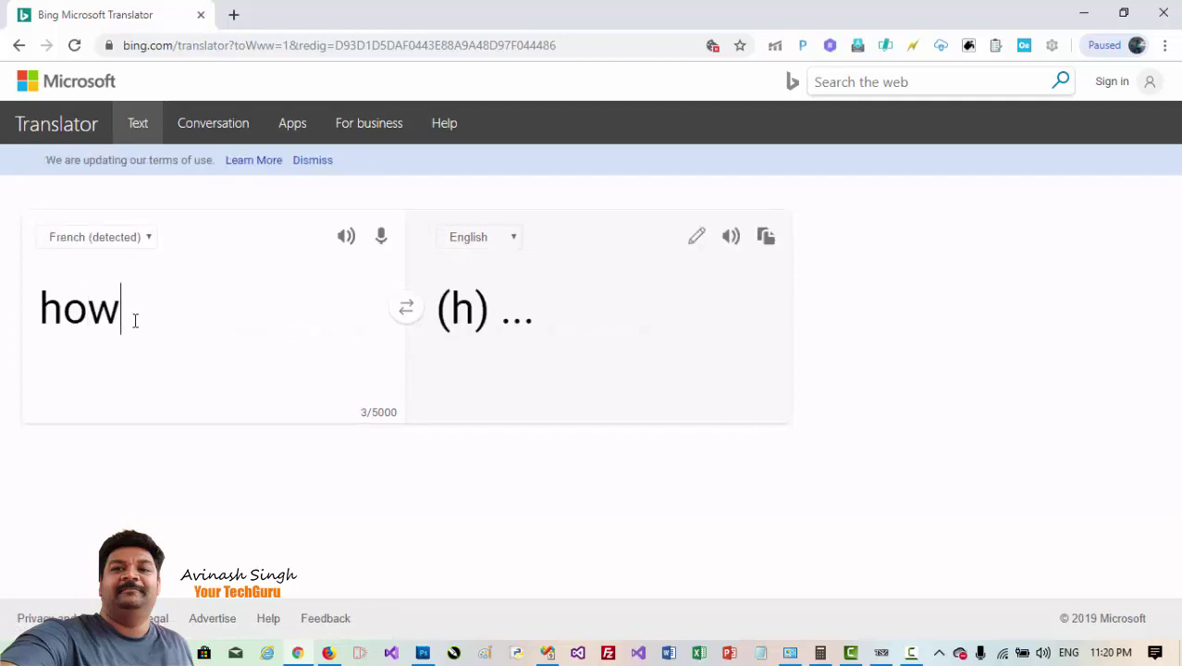
type(" ar")
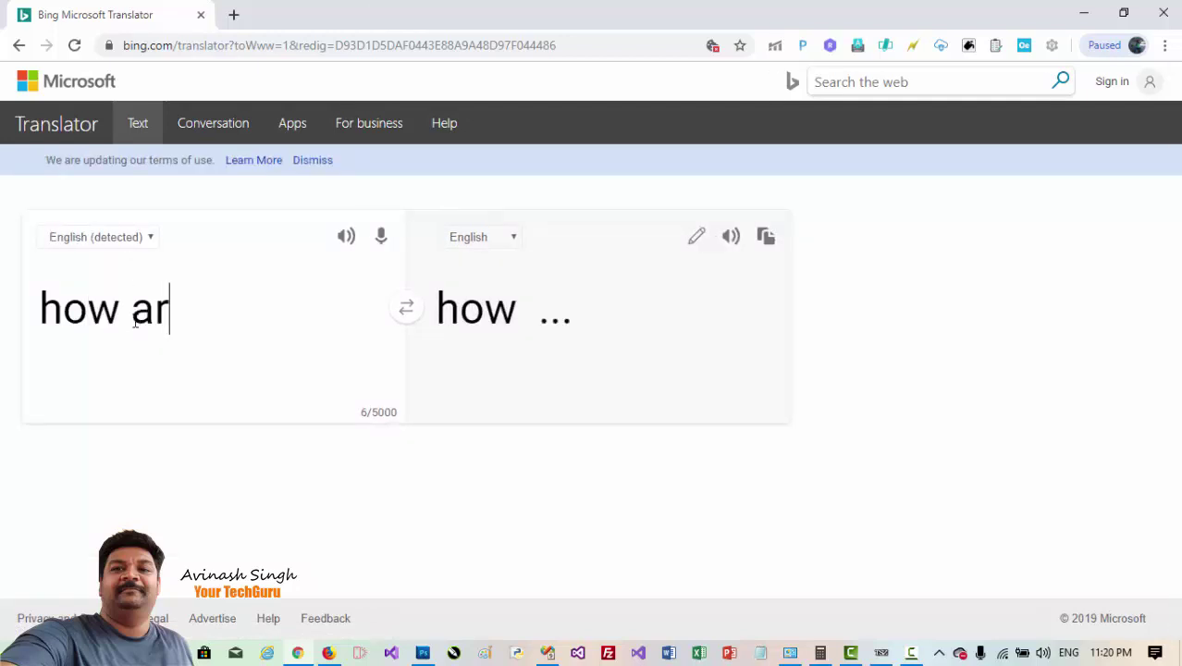
type("e you?")
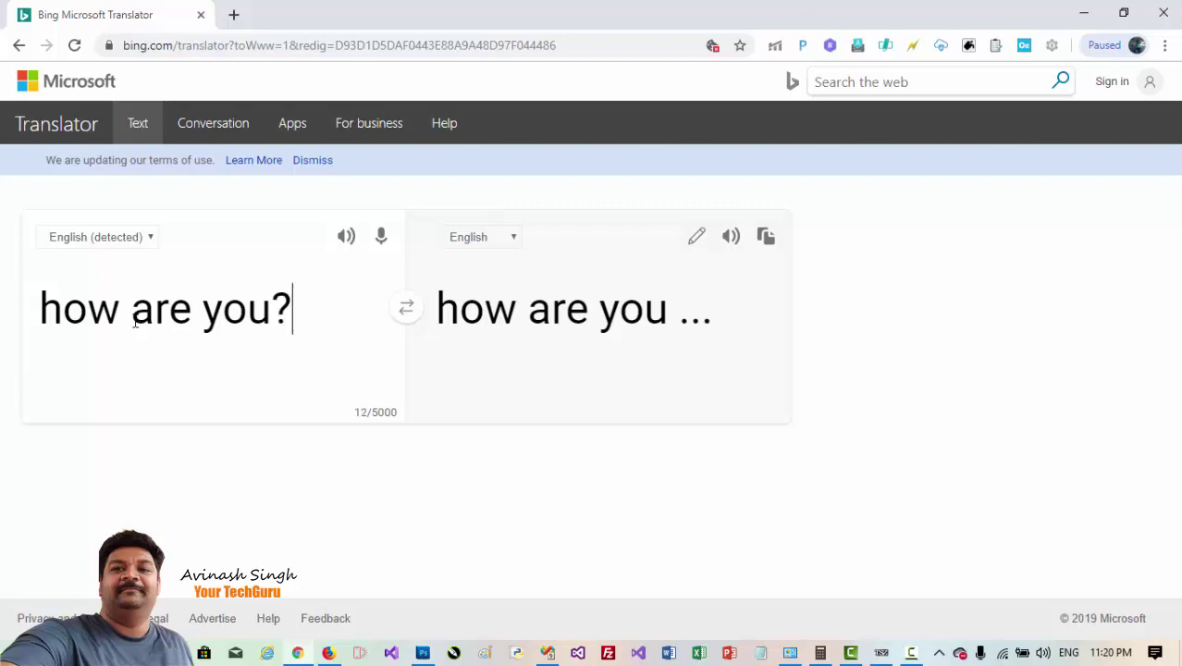
left_click(456, 243)
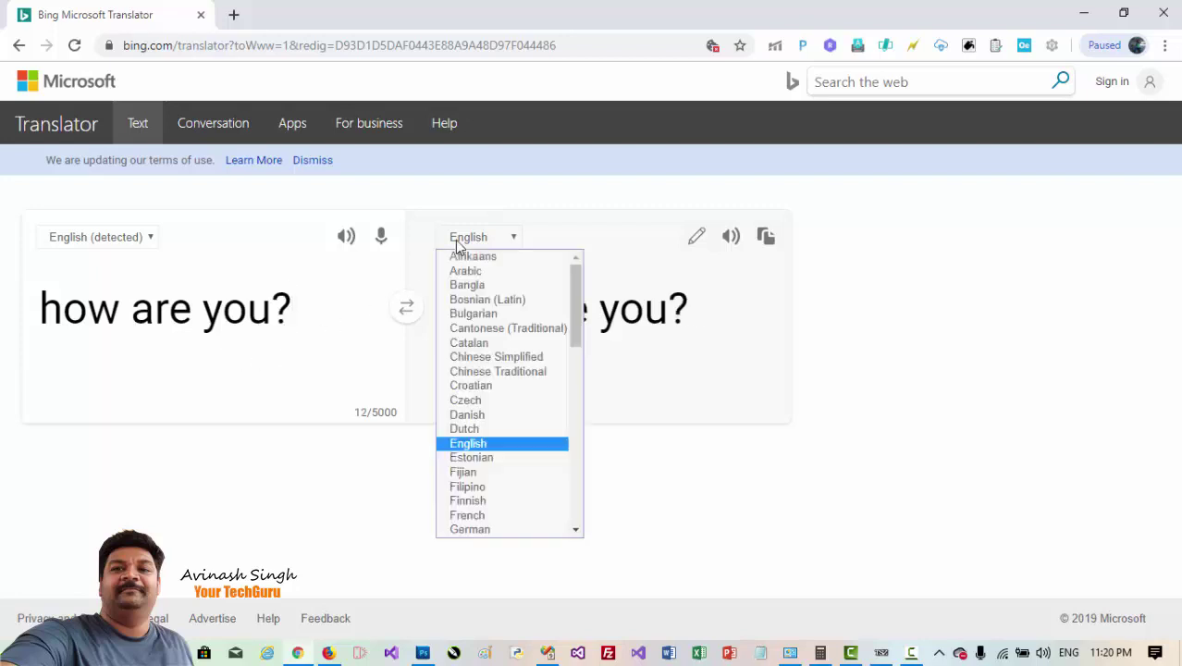
type("hi")
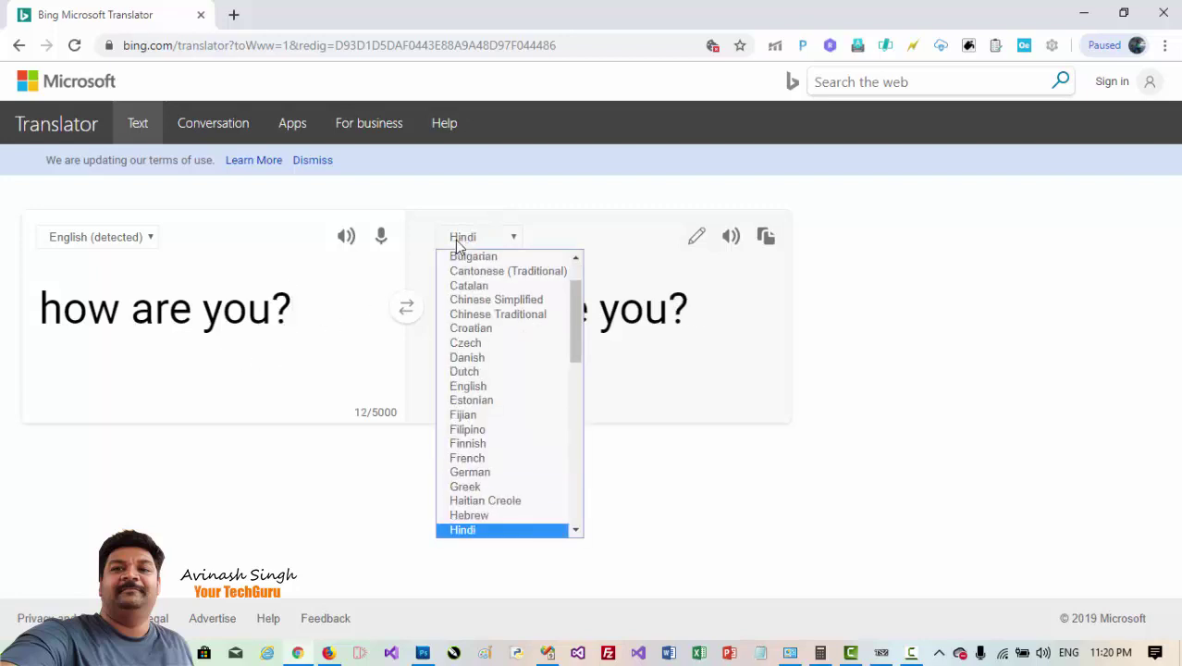
key("Return")
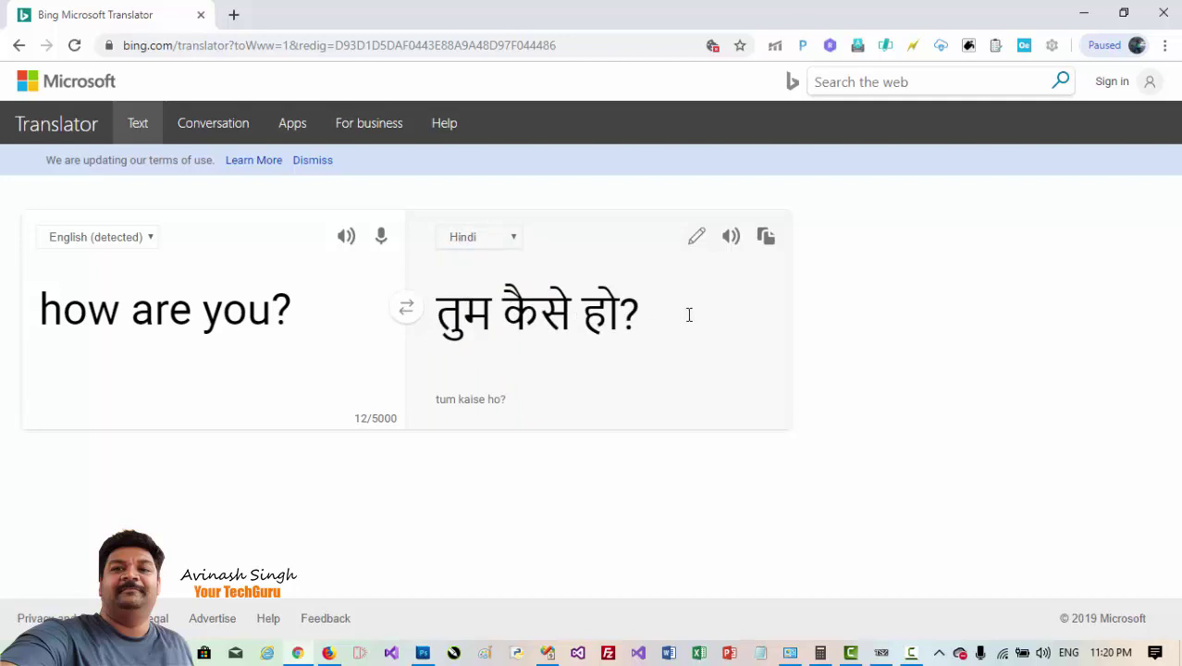
left_click(731, 238)
left_click(729, 242)
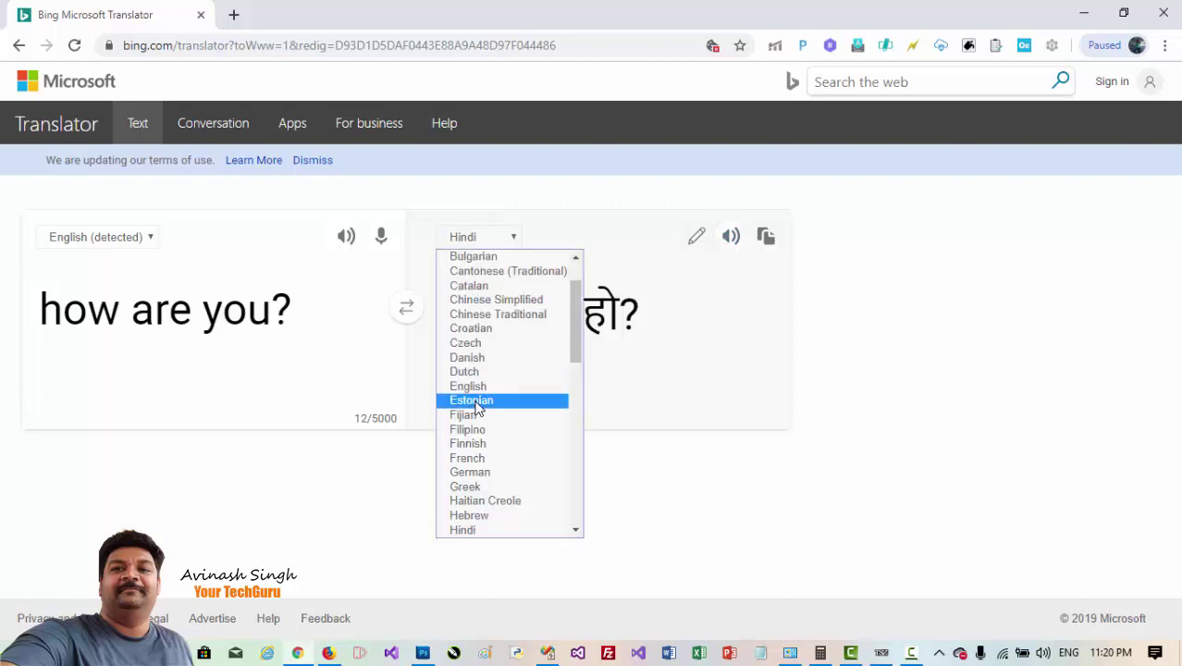
- Translate "how are you?" into Greek and play the pronunciation of the translation
left_click(466, 486)
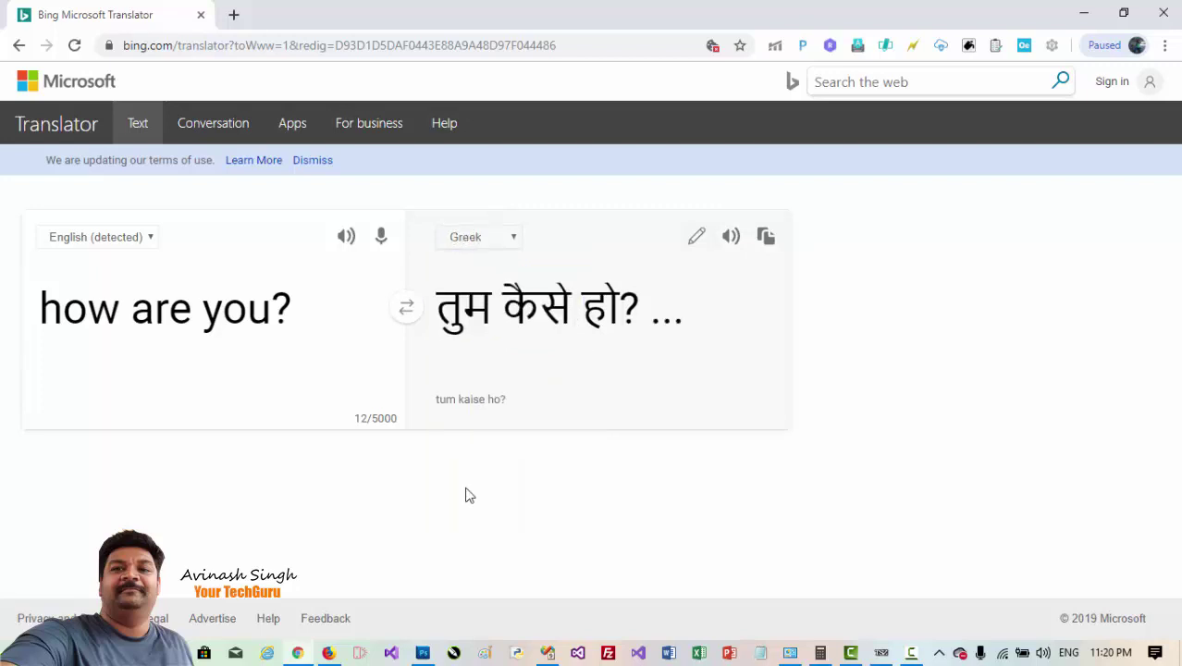
left_click(734, 238)
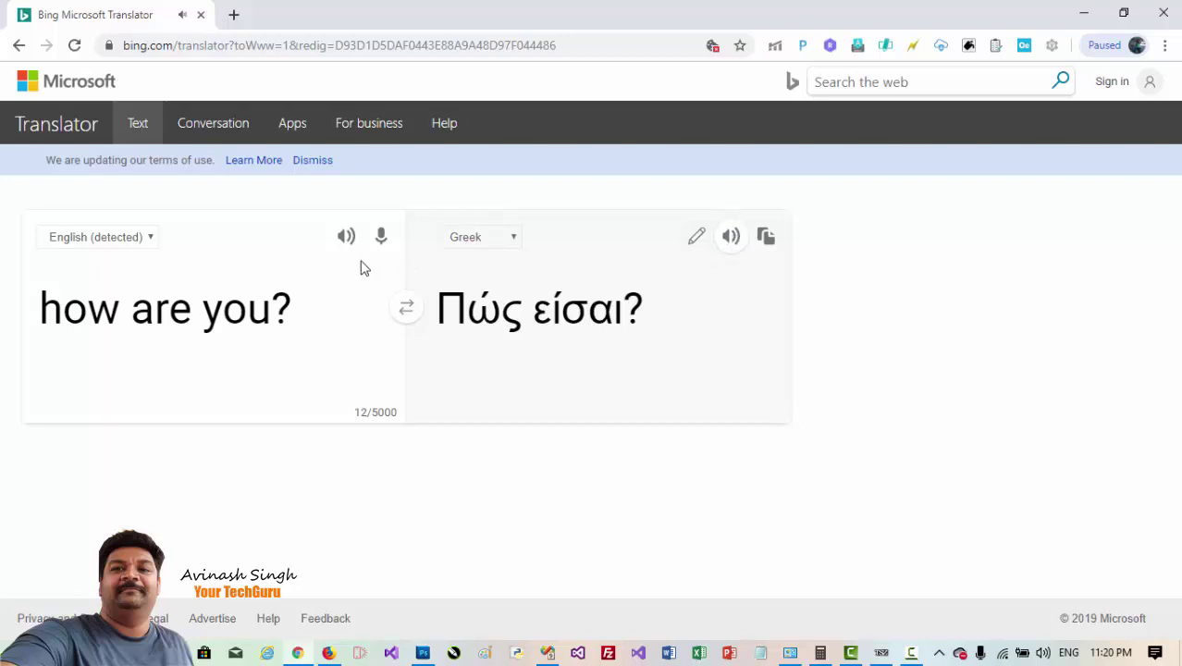
- Replace the source text with the website address barabanki.nic.in
left_click_drag(306, 313, 17, 296)
left_click(88, 323)
left_click_drag(335, 304, 2, 308)
type("ba")
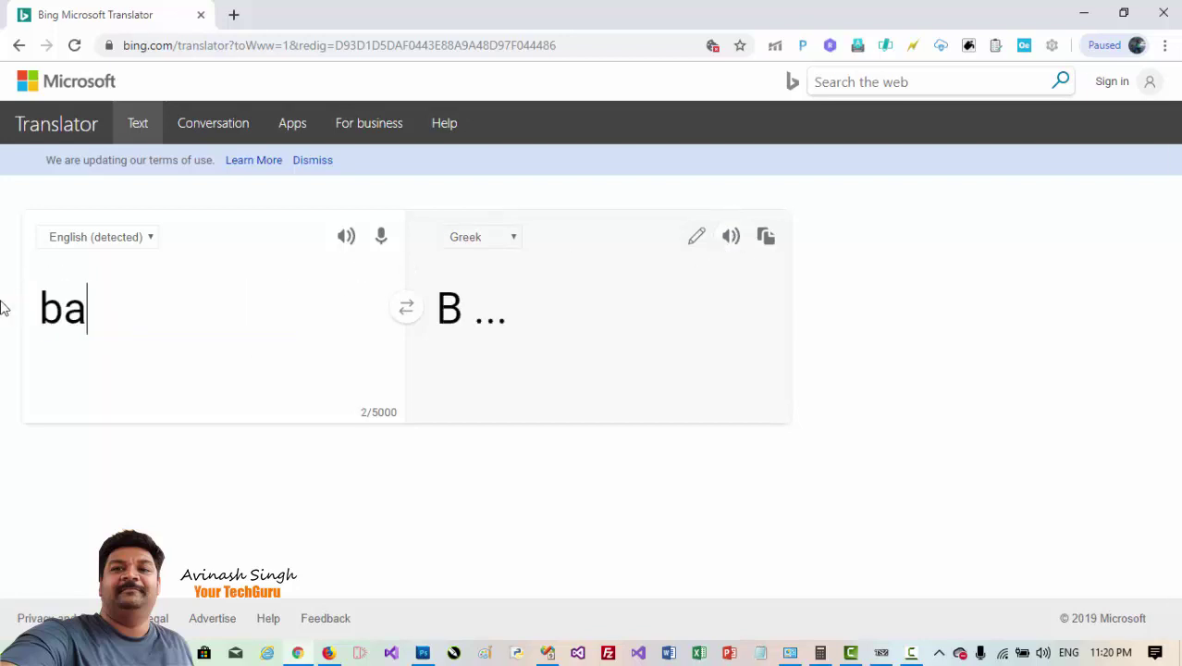
type("rabanki")
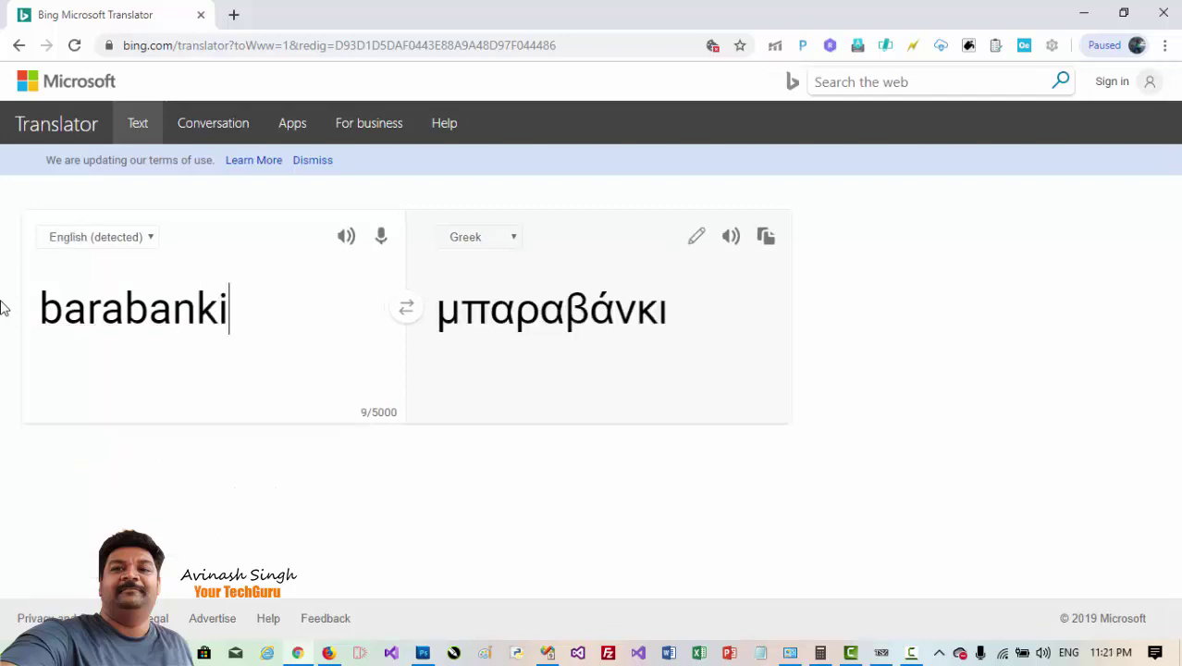
type(".nic.in")
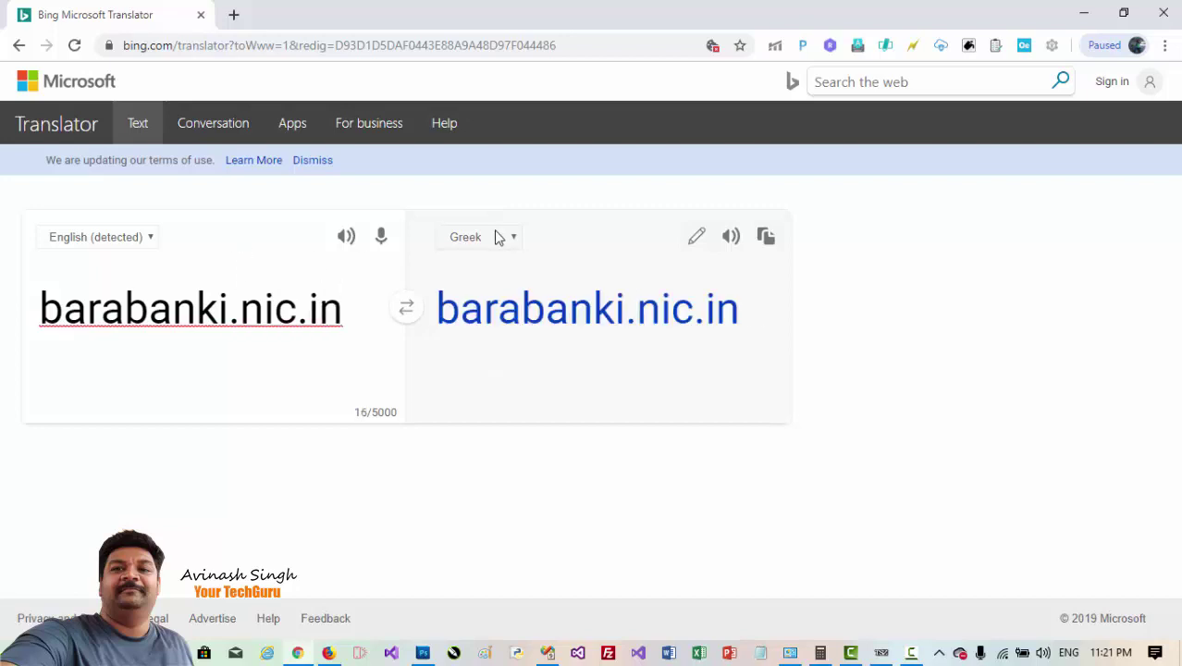
- Change the target language of the translation to Hindi
left_click(476, 242)
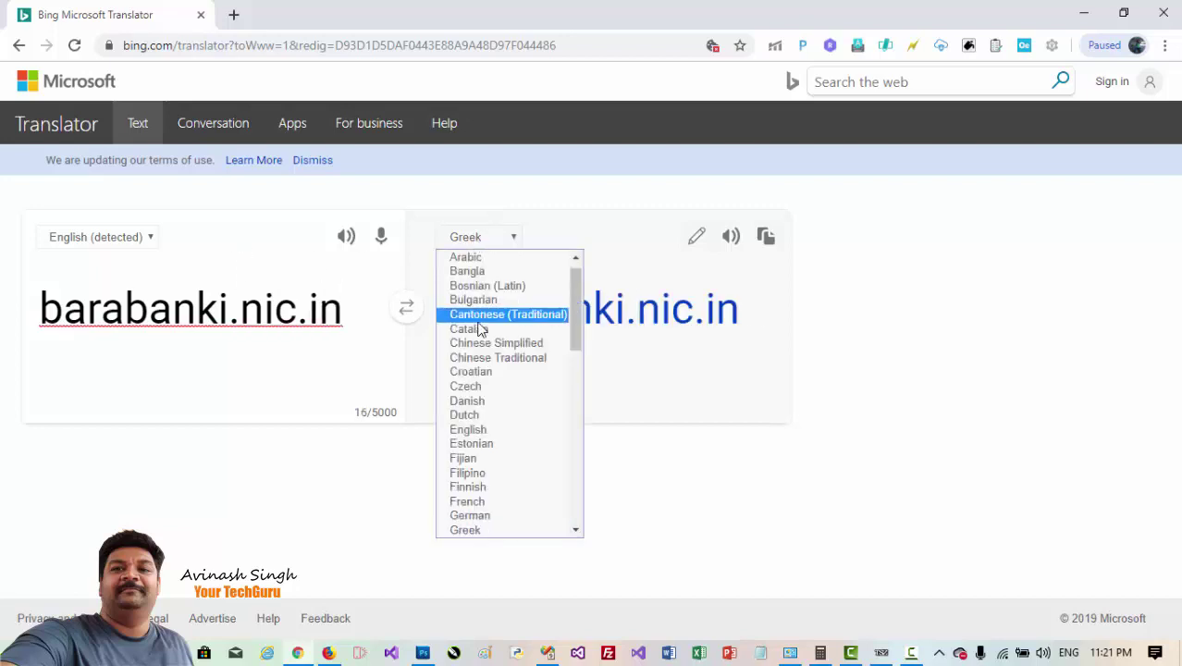
scroll(484, 414, "up", 1)
key("Down")
key("Down")
key("Down")
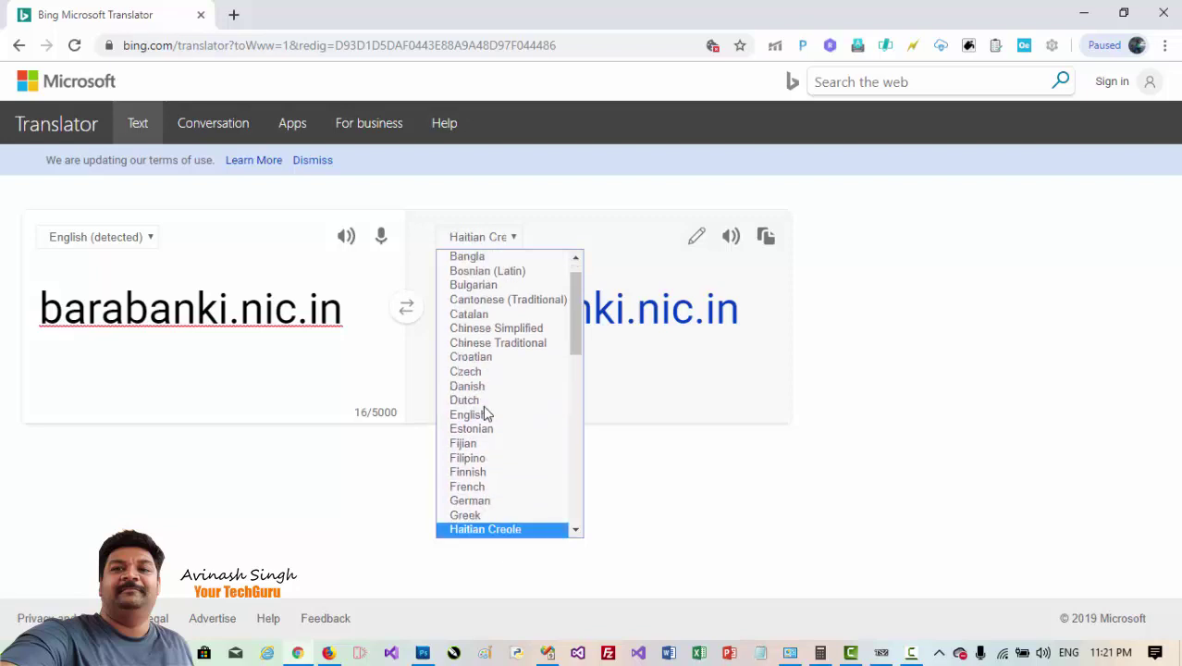
key("Return")
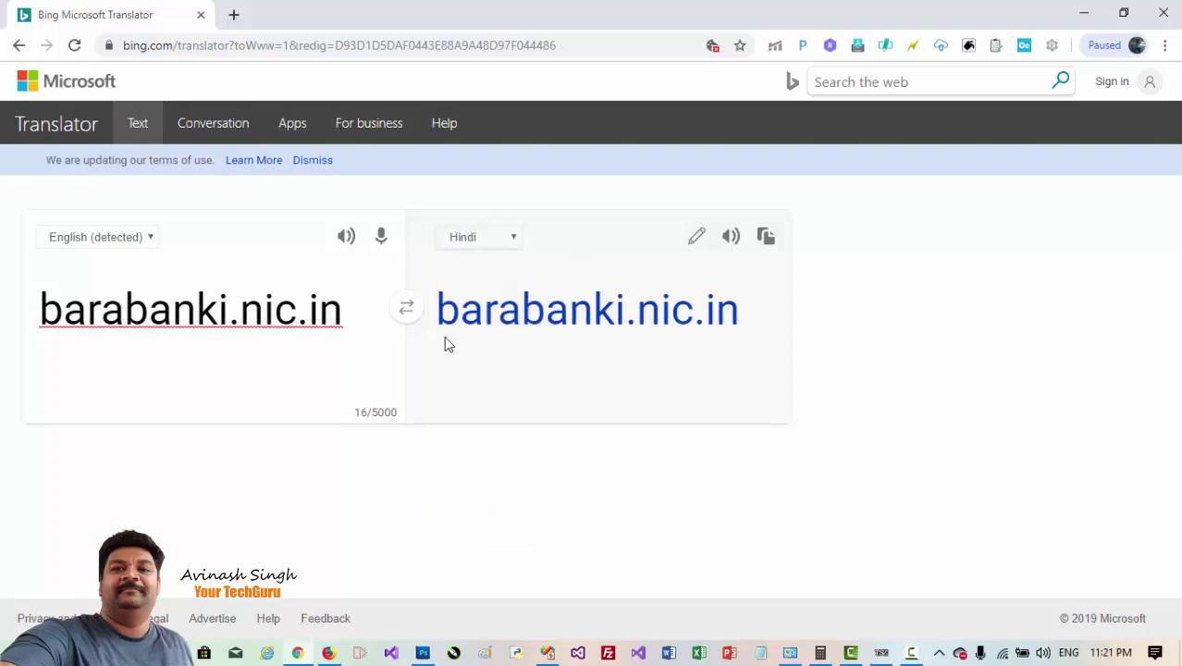
- Swap the two languages and swap them back to English–Hindi, and open the translated barabanki.nic.in website
left_click(405, 308)
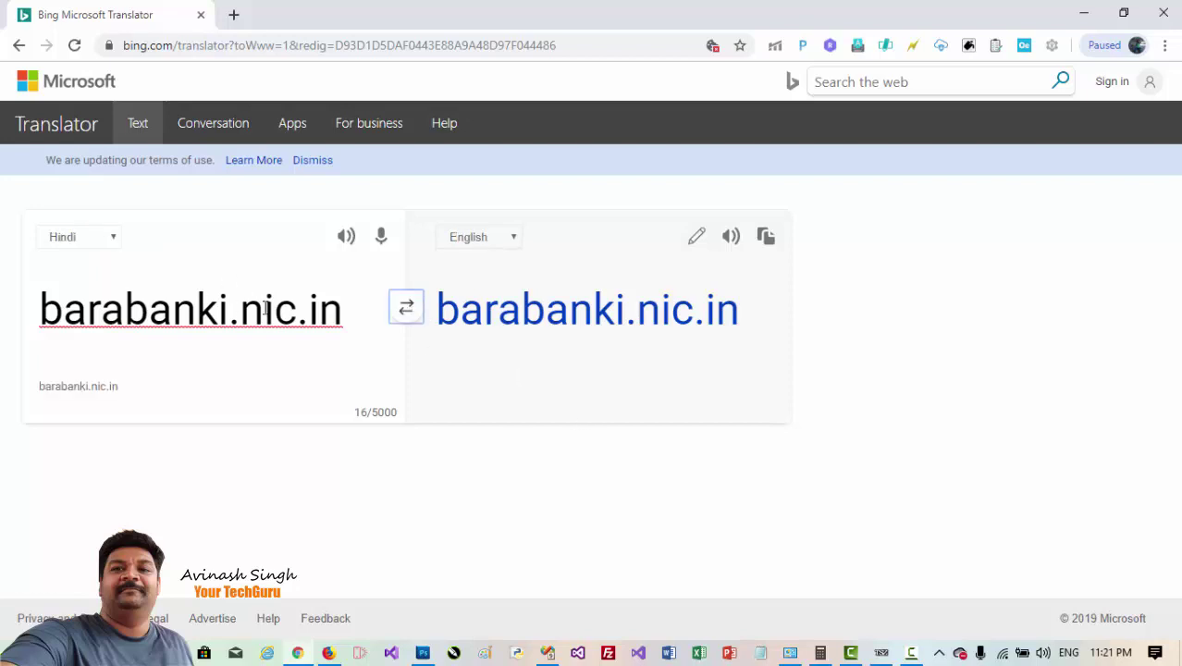
left_click(406, 319)
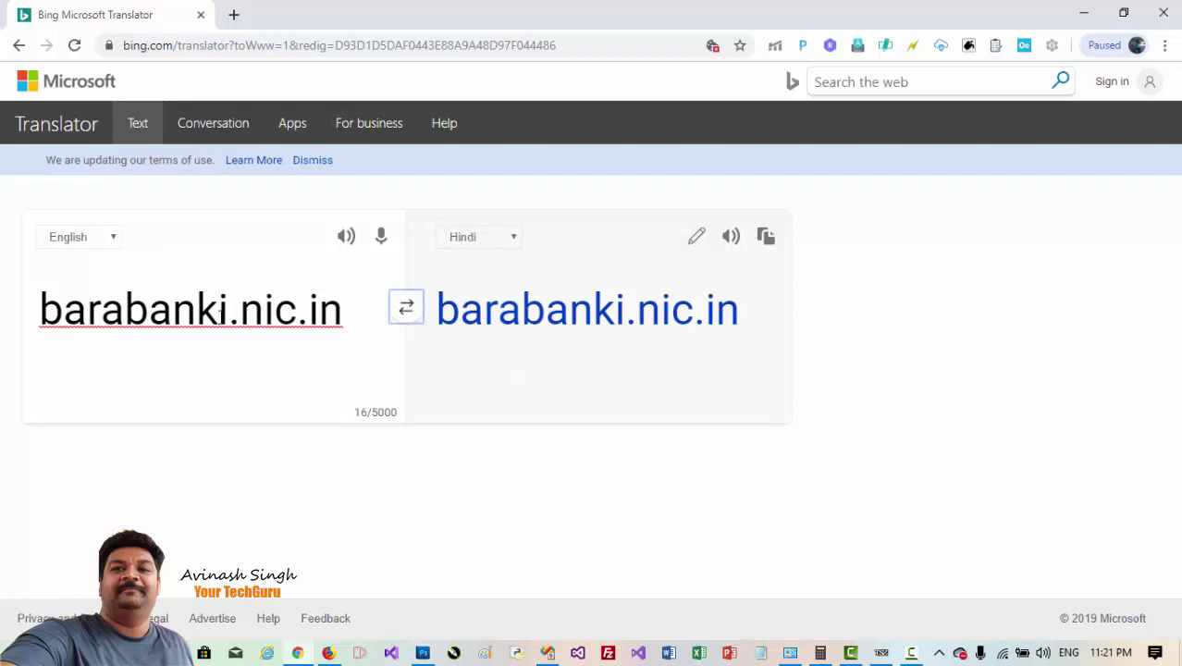
left_click(523, 319)
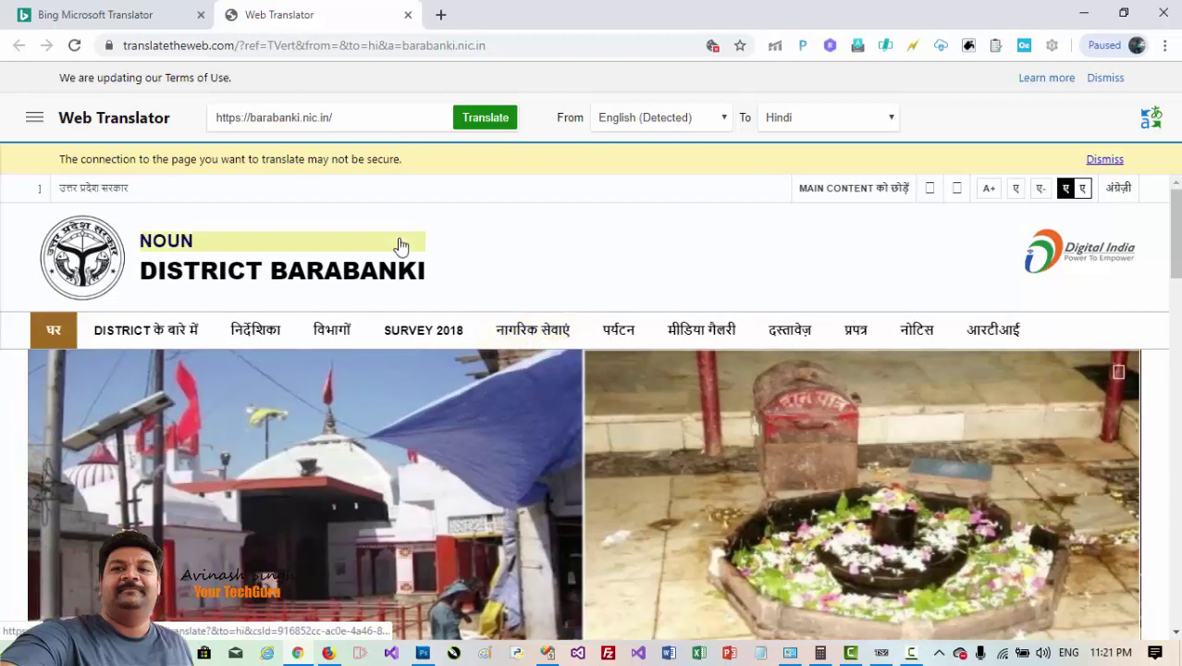
- Look through the Hindi version of the Barabanki district website, including its header, menus and lower sections
mouse_move(286, 225)
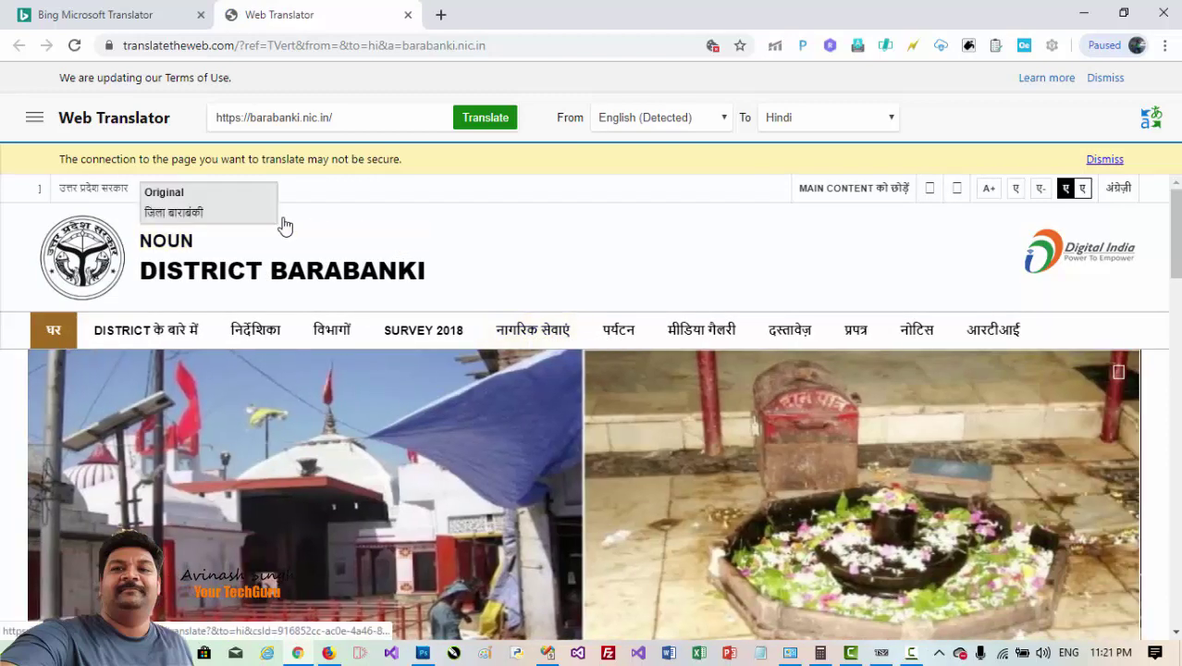
mouse_move(440, 349)
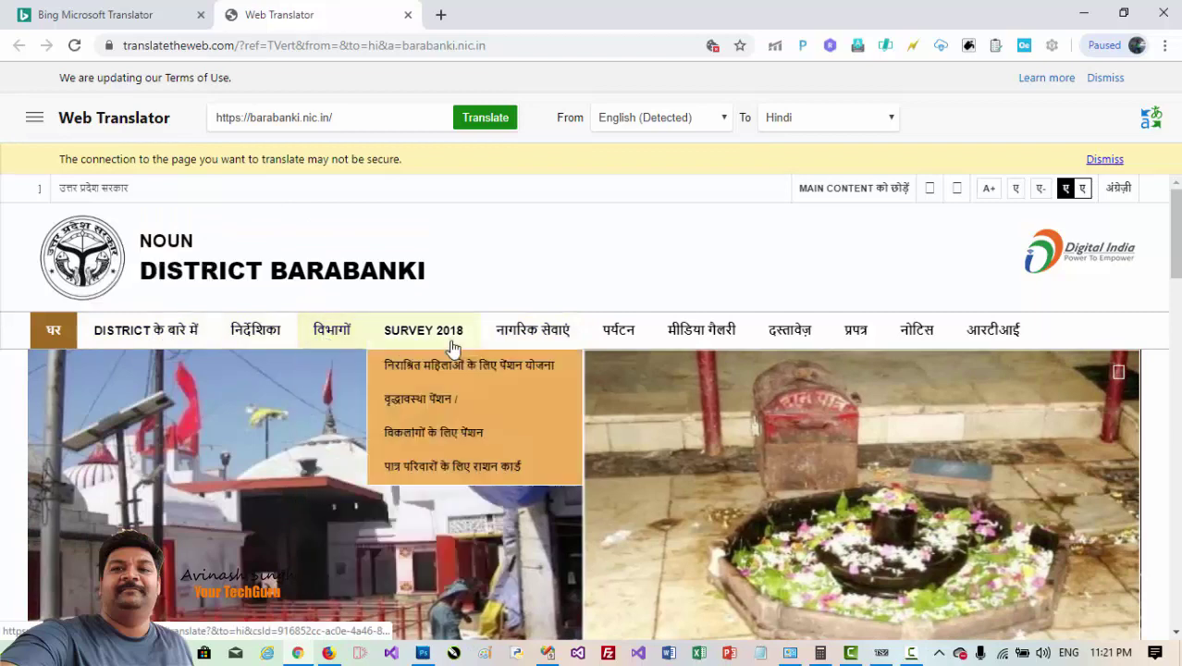
scroll(427, 407, "down", 3)
scroll(427, 407, "down", 6)
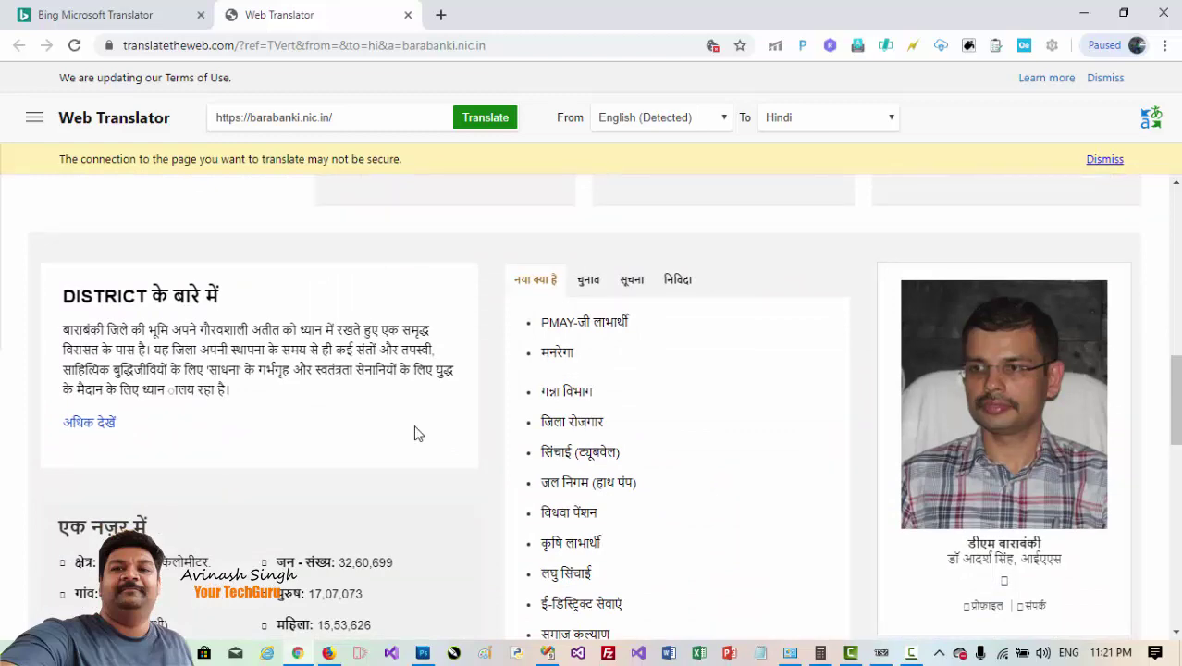
scroll(404, 425, "down", 5)
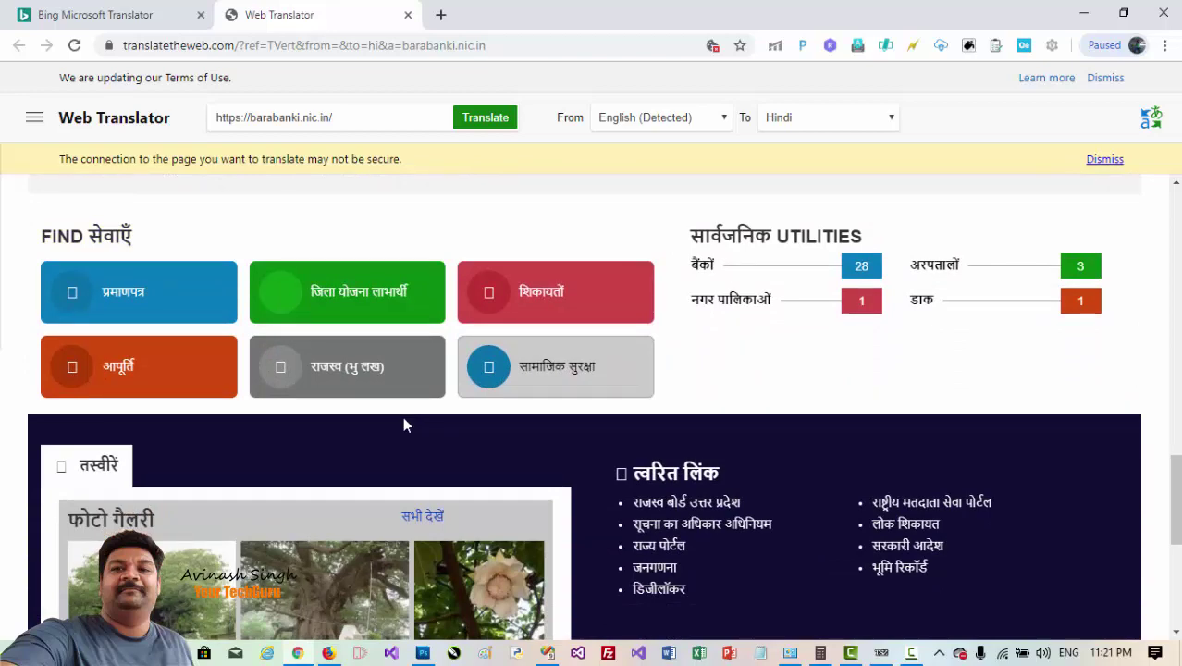
scroll(424, 372, "up", 5)
scroll(424, 372, "up", 3)
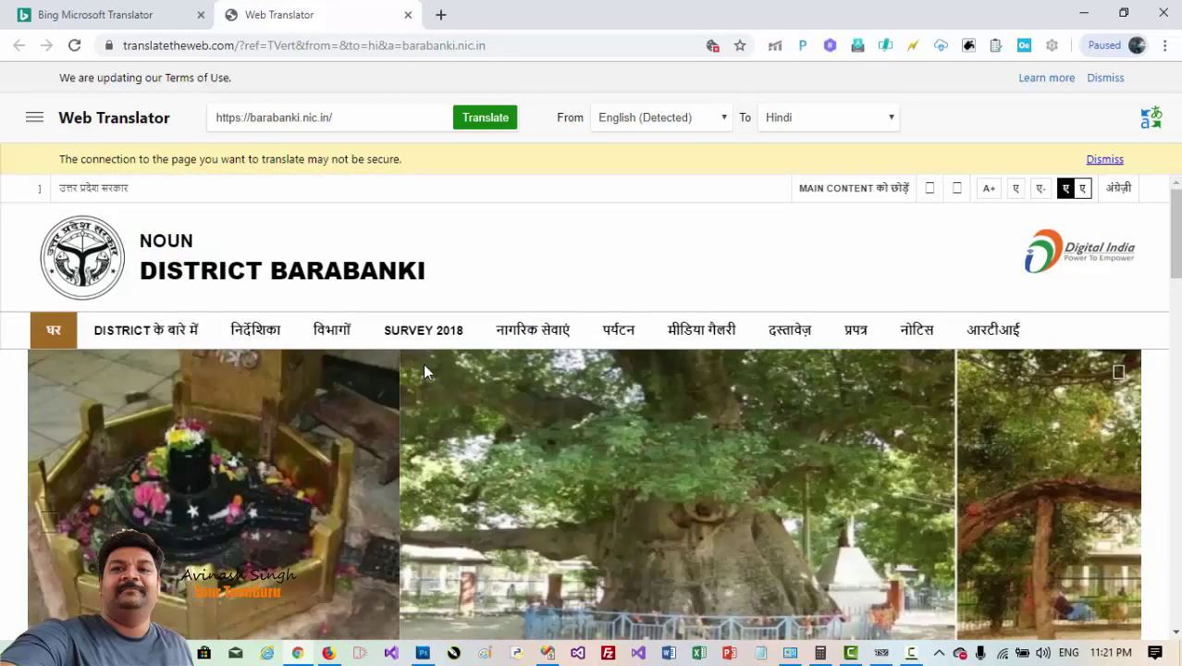
scroll(619, 395, "down", 8)
scroll(619, 395, "down", 8)
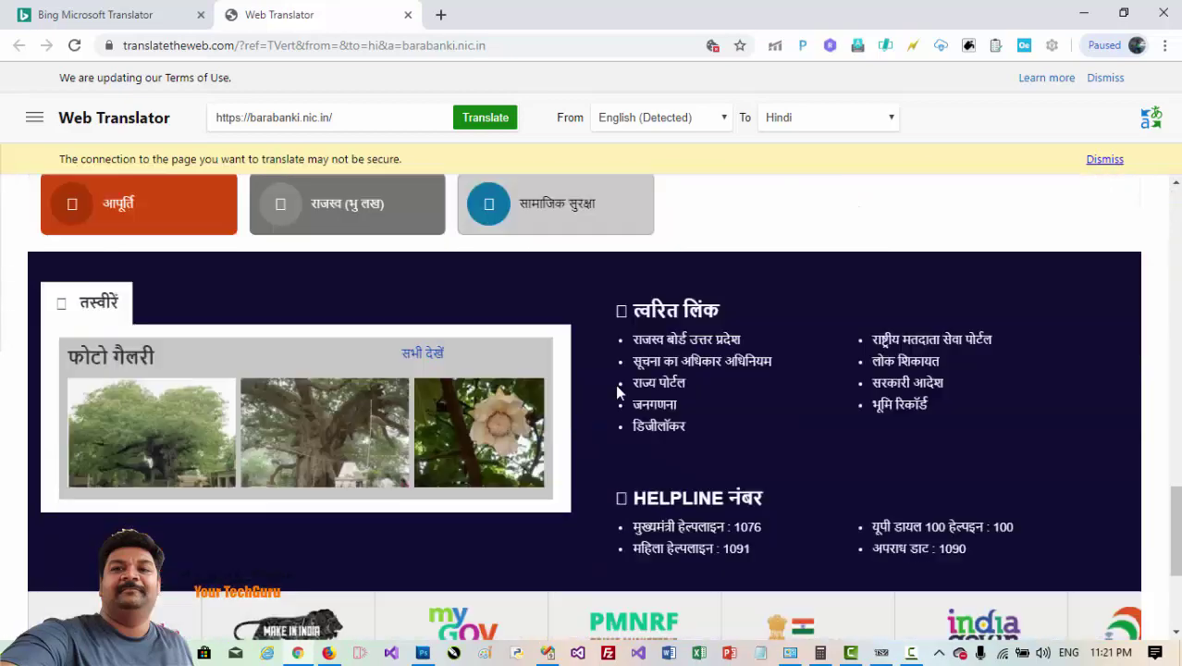
scroll(619, 391, "up", 9)
scroll(622, 499, "up", 8)
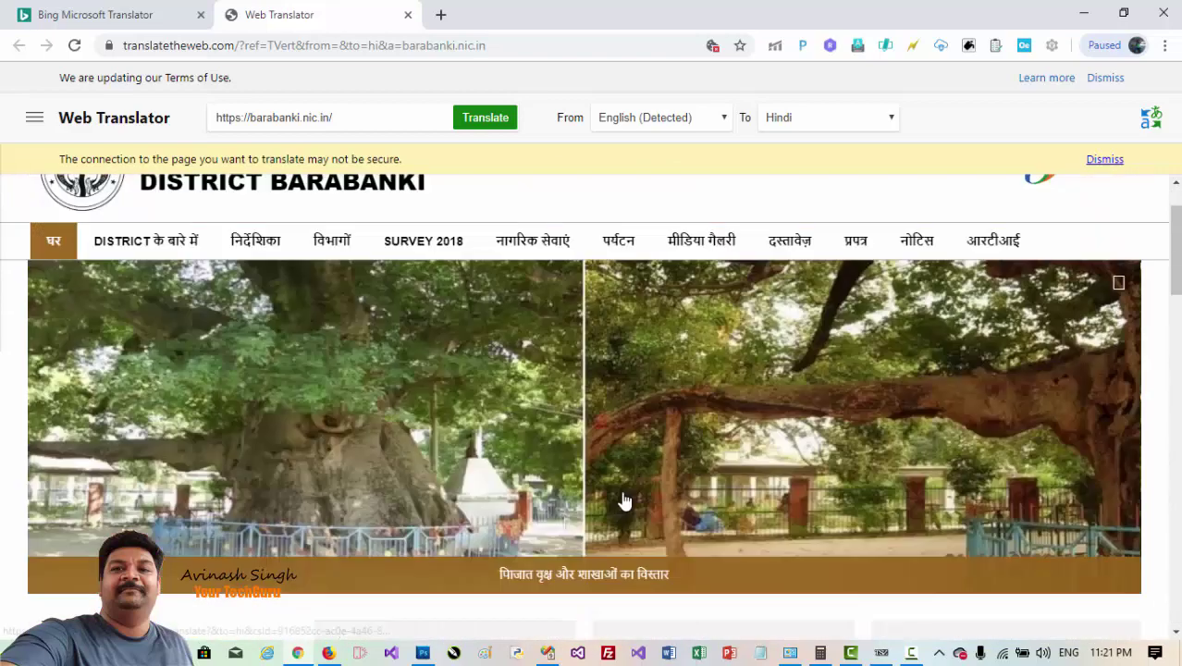
- Go back to the Bing translator, look at its Conversation page and return to the text translation
left_click(111, 11)
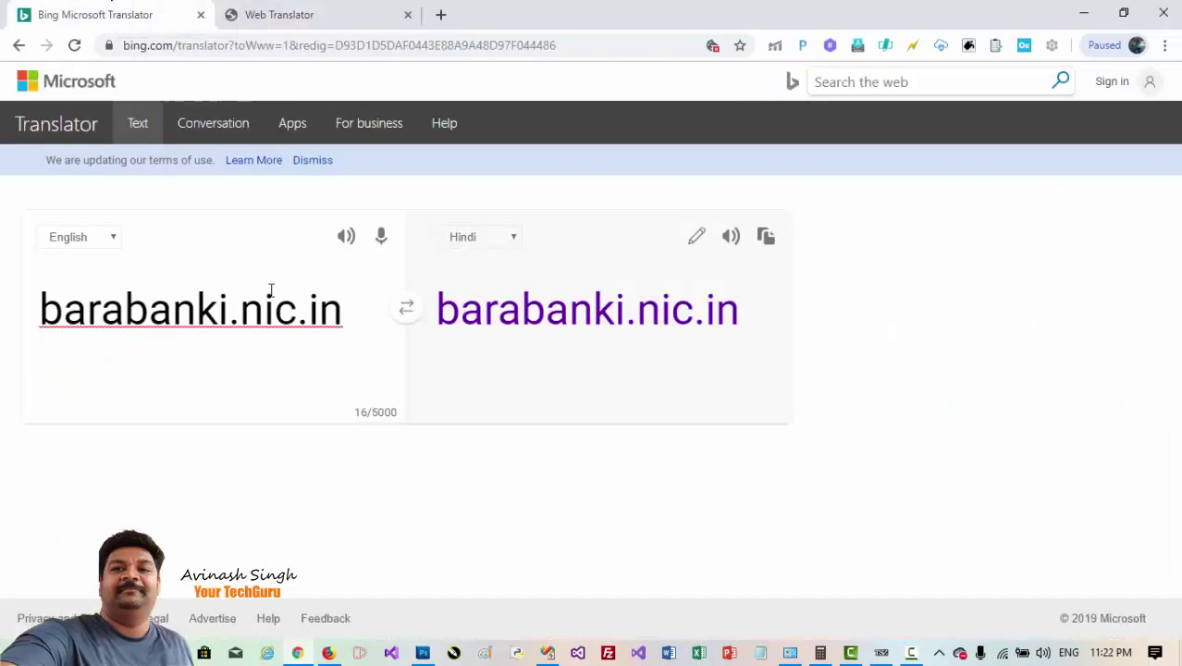
left_click(208, 138)
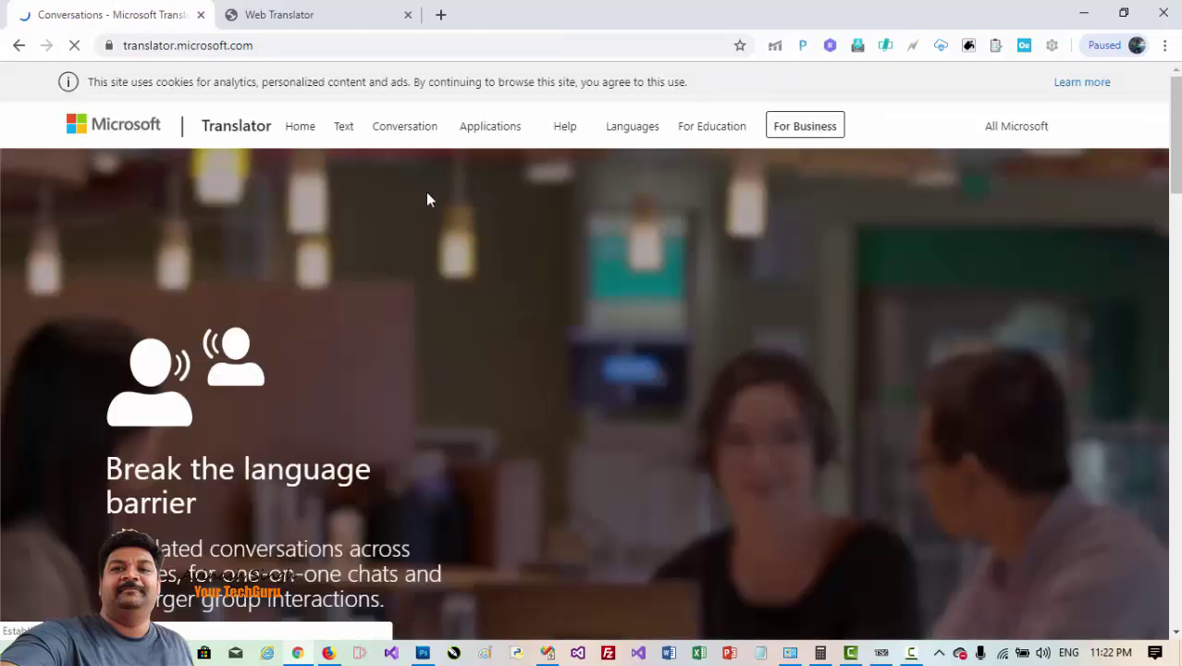
scroll(699, 391, "down", 2)
scroll(700, 387, "up", 2)
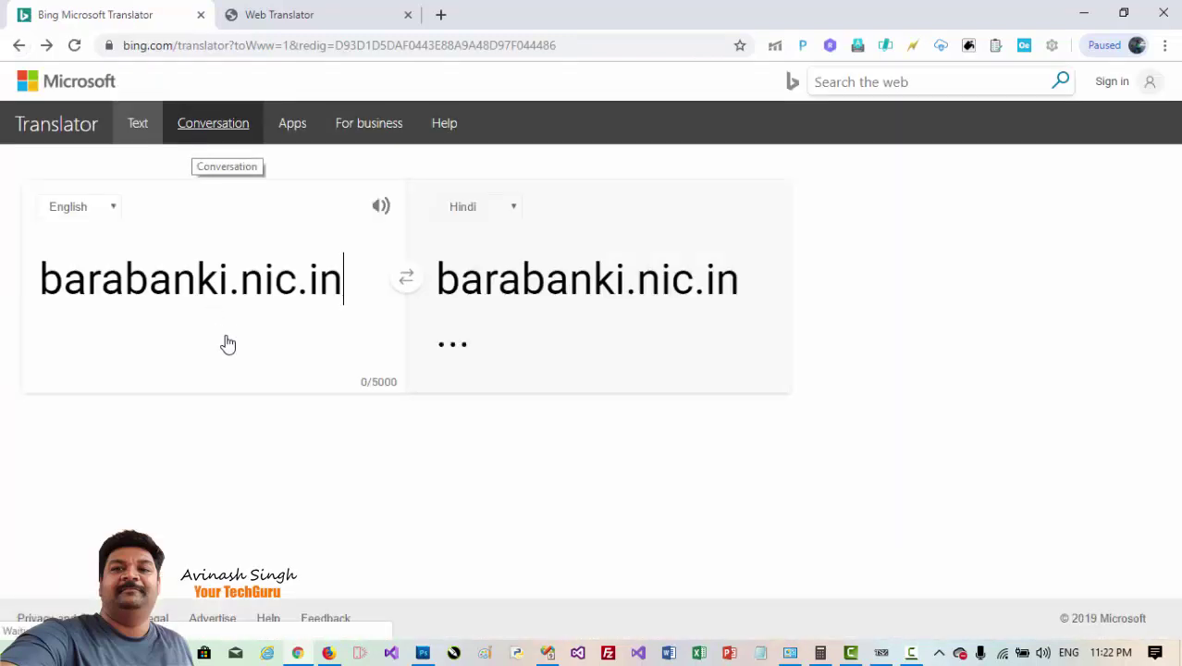
left_click(237, 296)
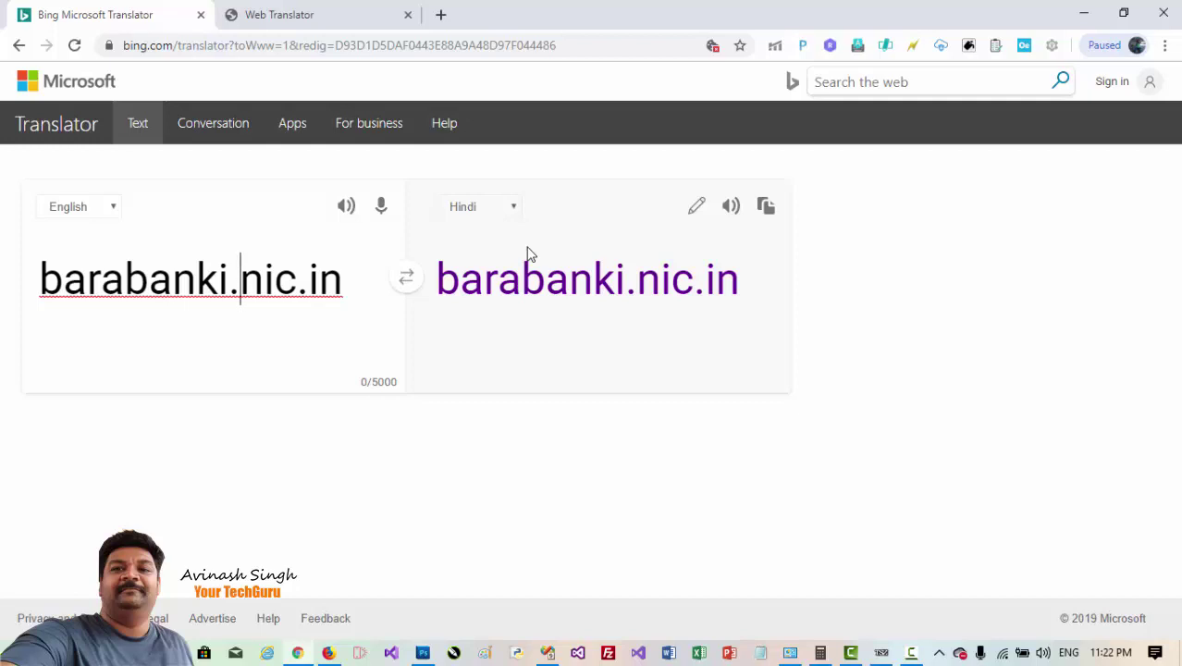
left_click(344, 282)
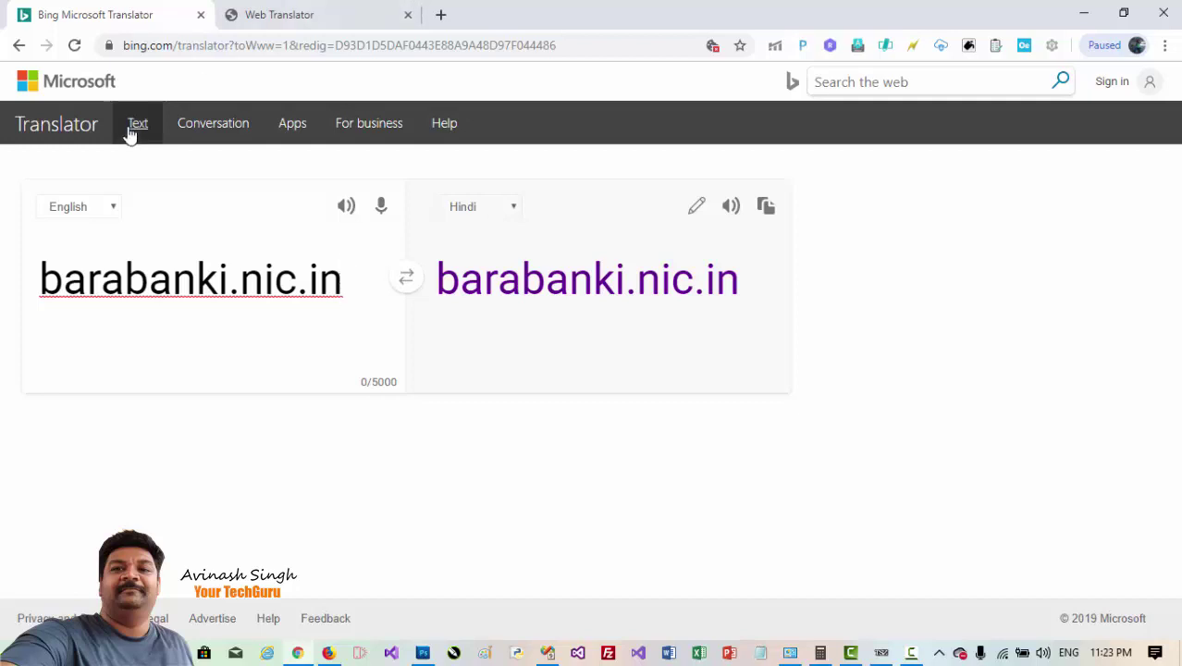
- Search Google for "play store" and open the Google Play site from the results
left_click(179, 44)
type("p")
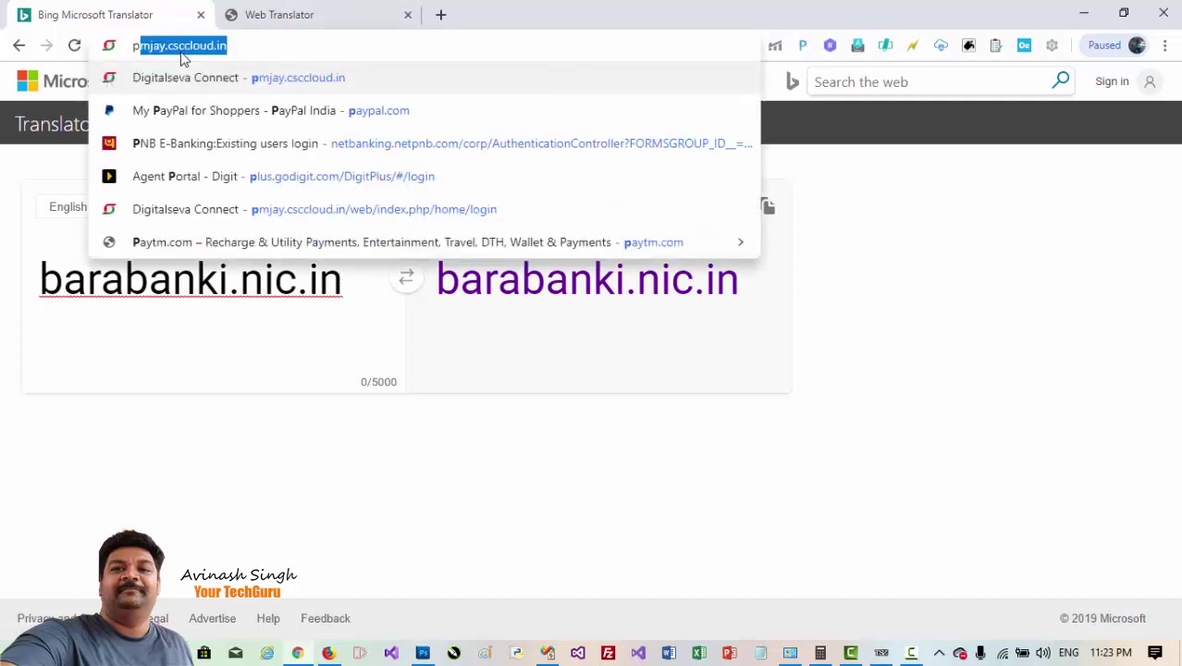
type("alys")
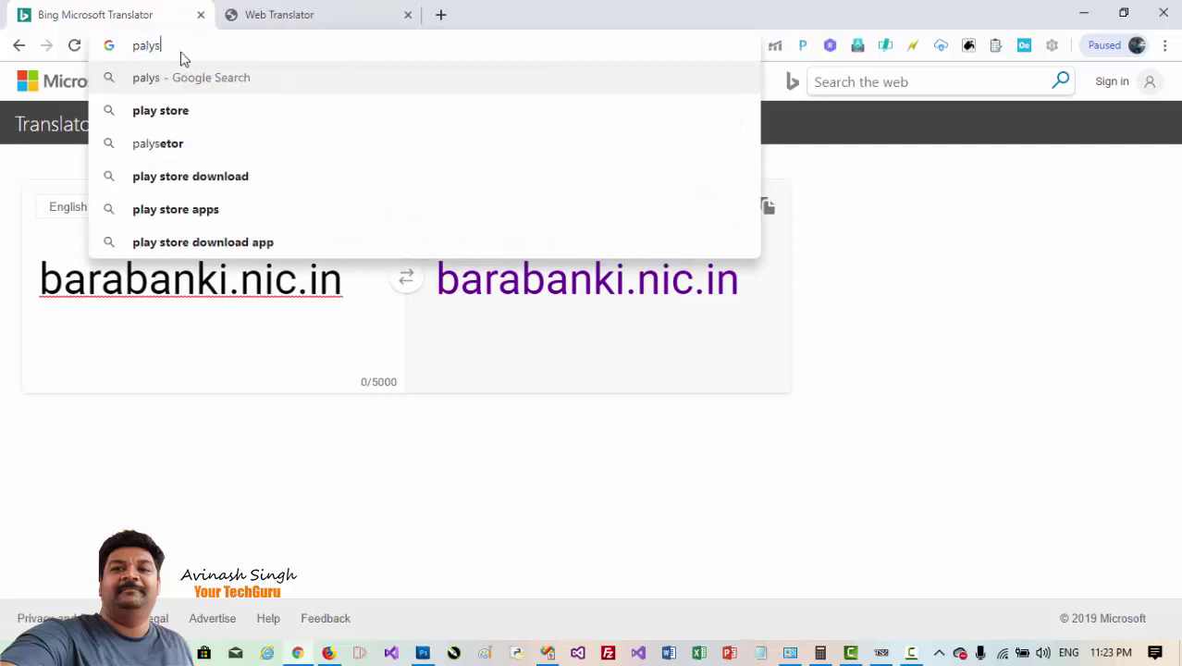
key("Down")
key("Return")
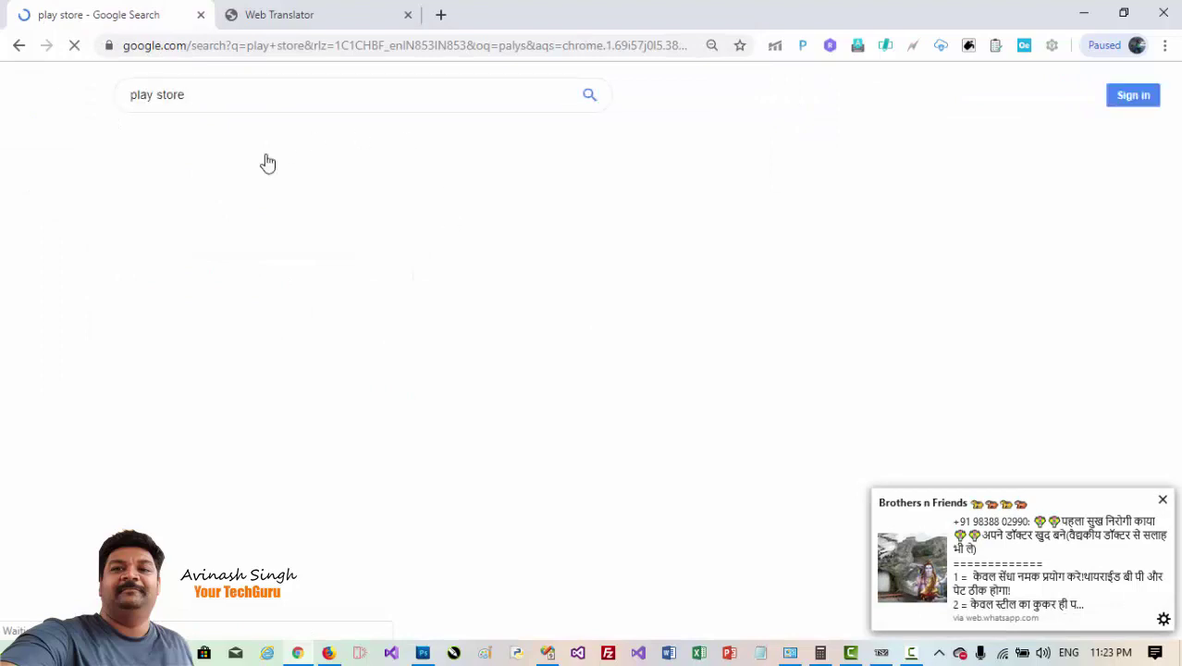
left_click(171, 215)
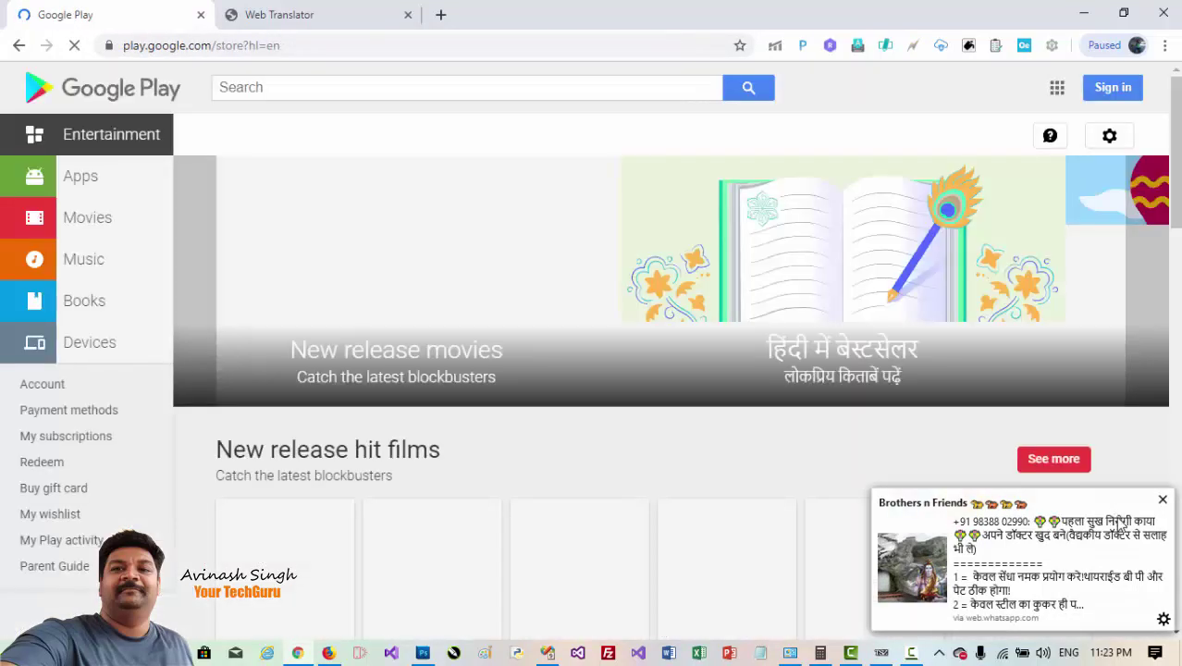
- Search Google Play for "google translate" and open the Google Translate app's page
left_click(251, 84)
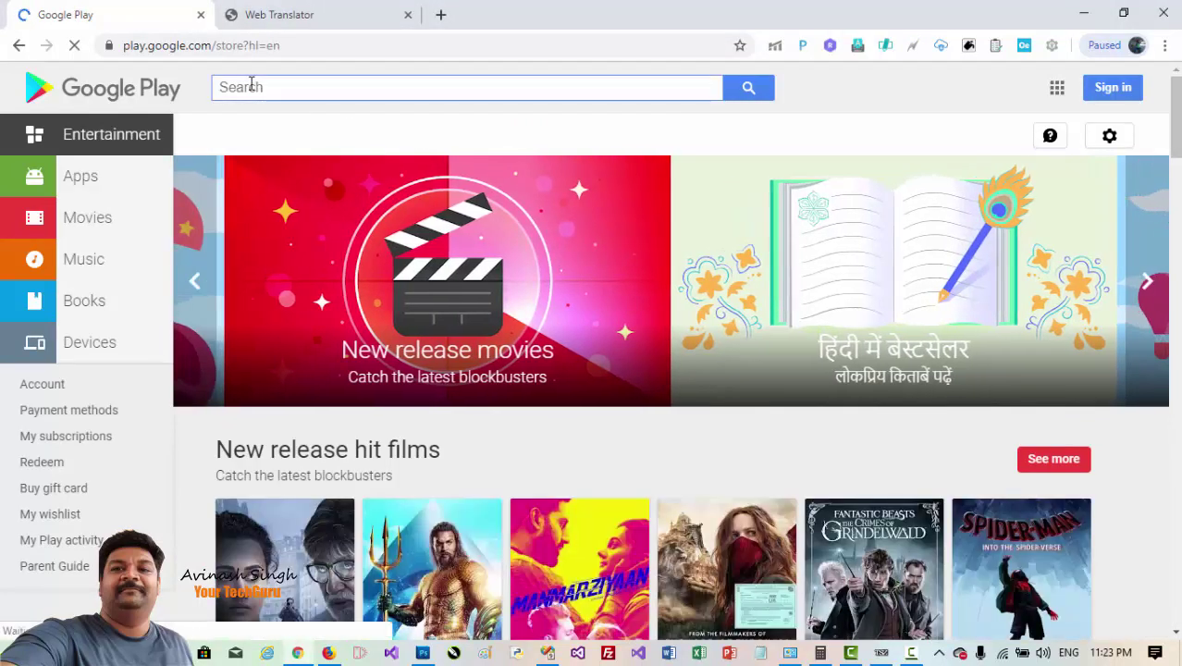
type("google")
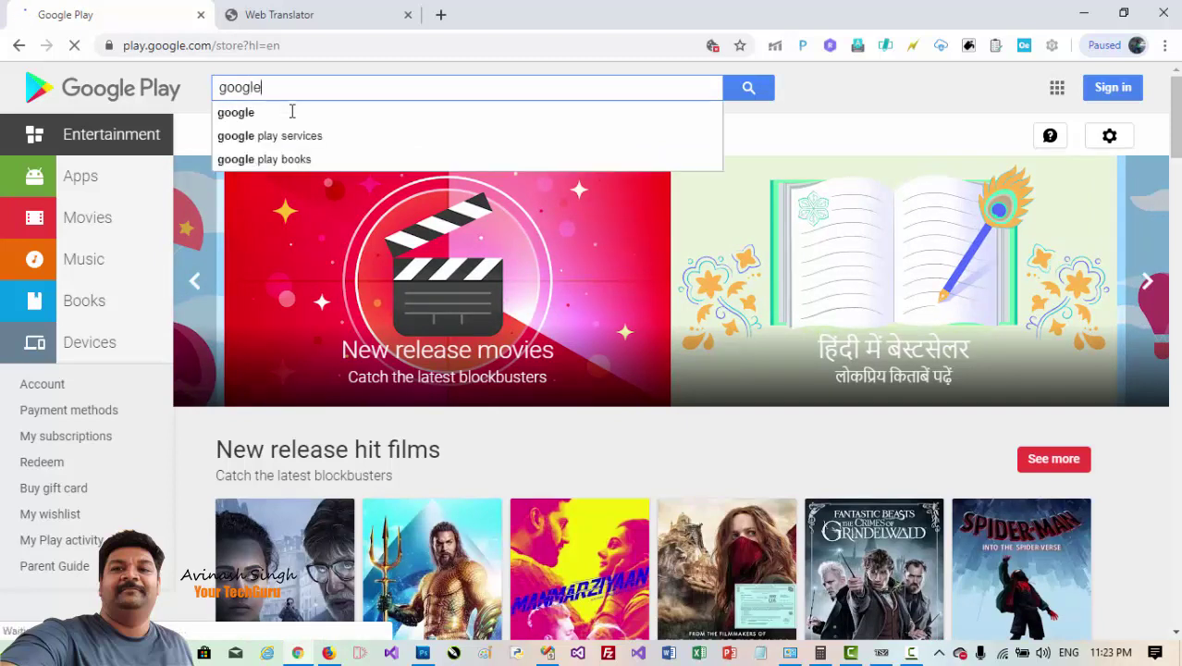
type(" tra")
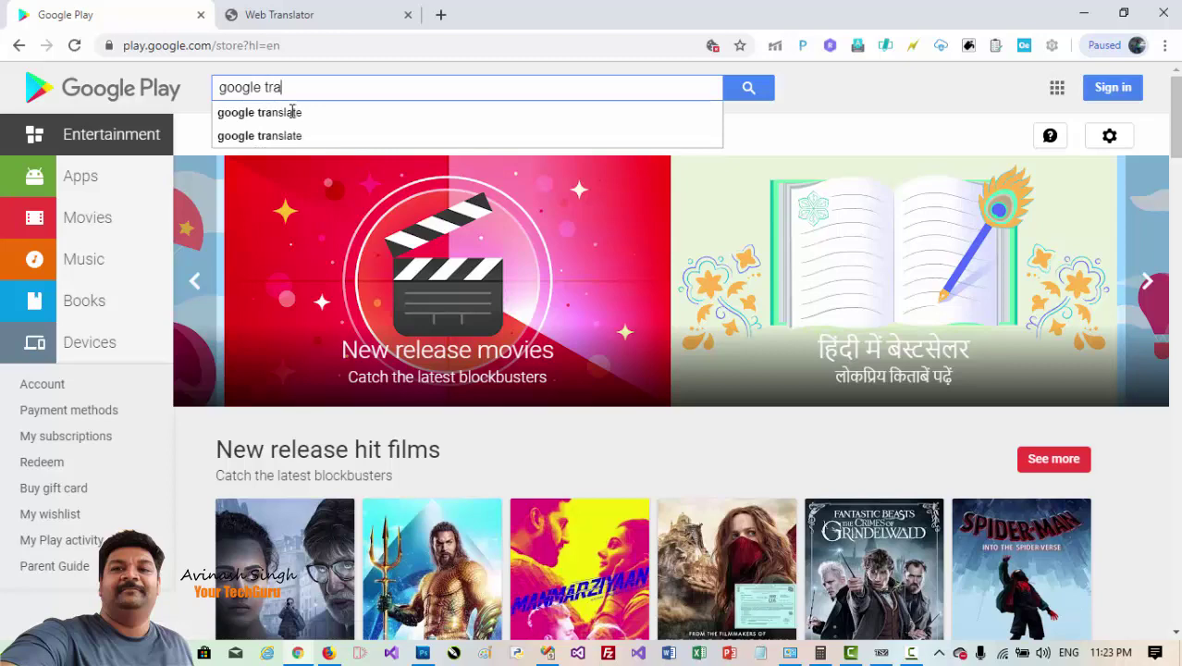
left_click(292, 113)
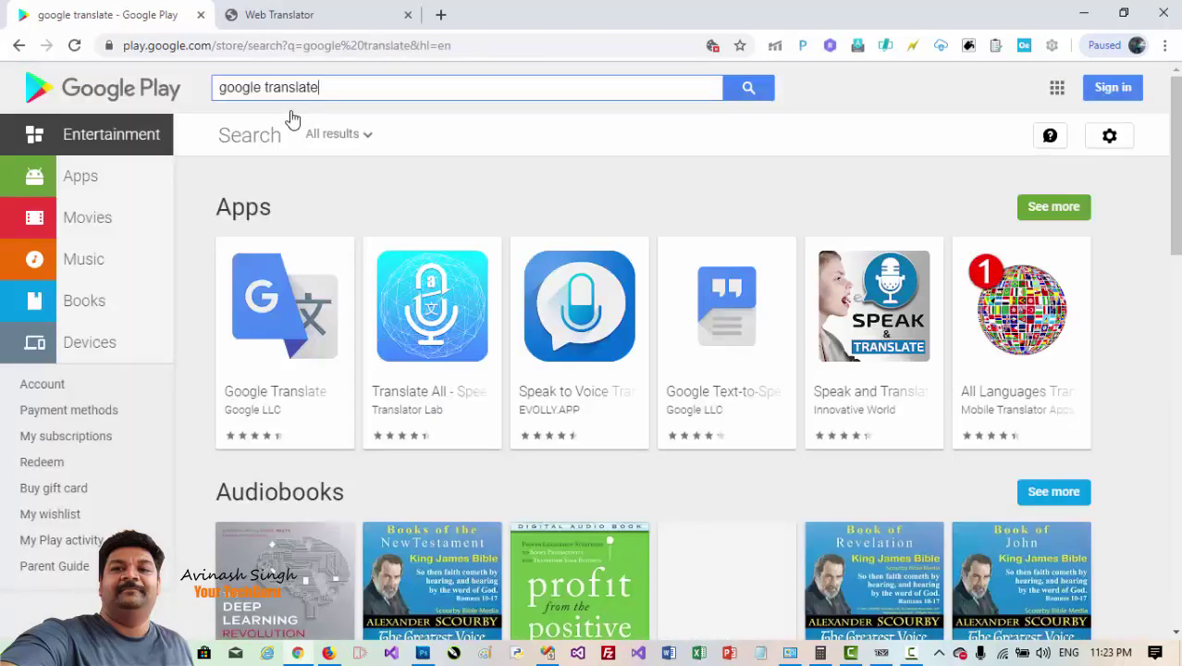
left_click(289, 313)
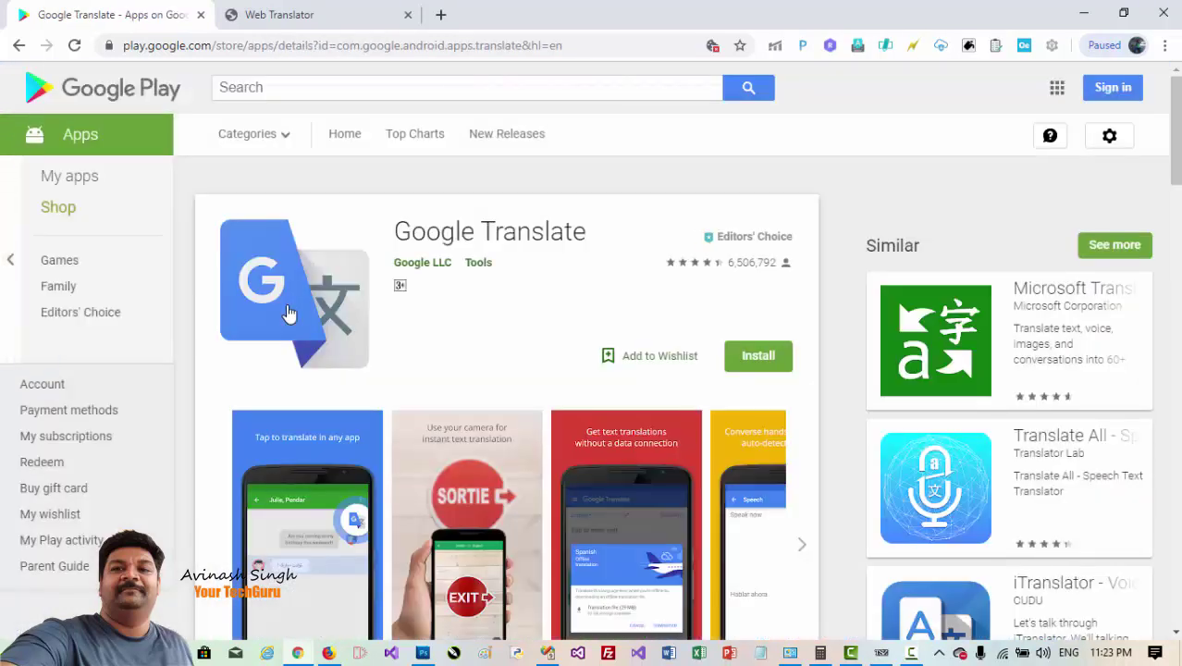
- View the Google Translate app's page and the similar Microsoft Translator app's page, and minimize the browser window
scroll(384, 417, "down", 2)
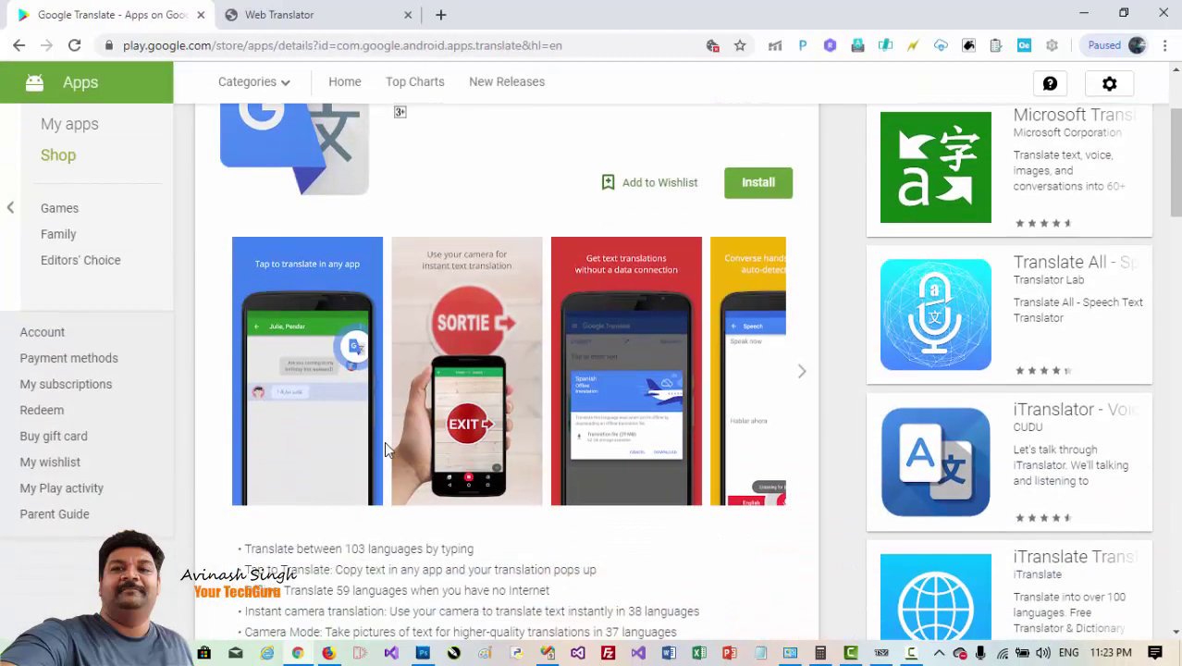
scroll(384, 441, "up", 2)
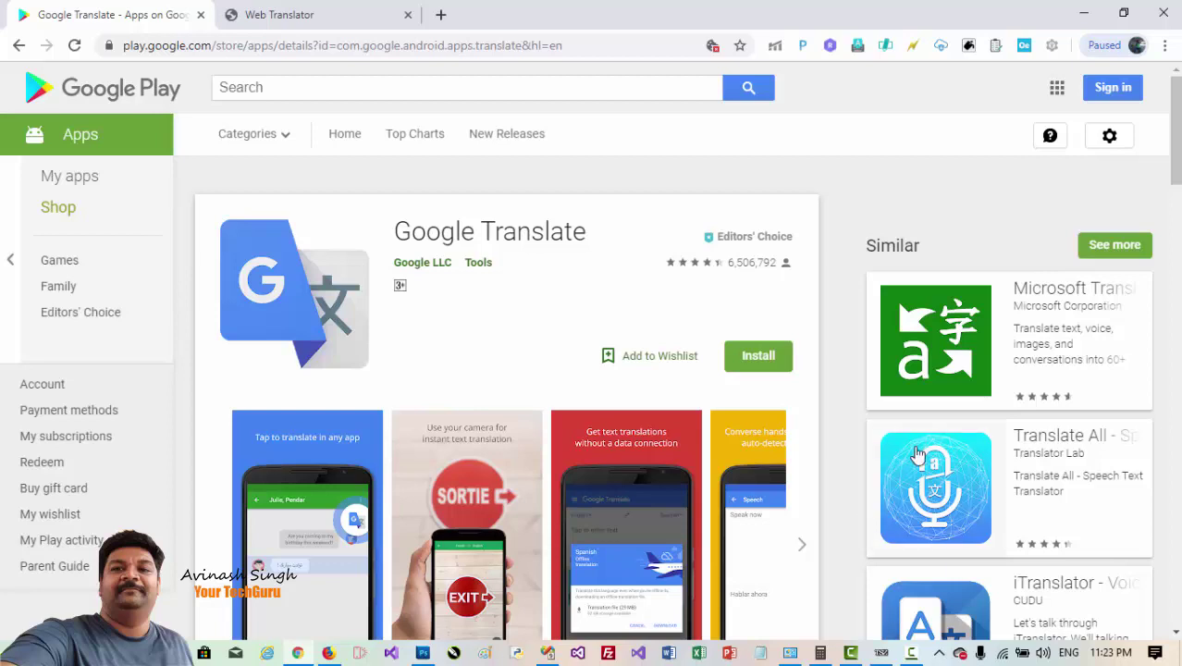
left_click(934, 355)
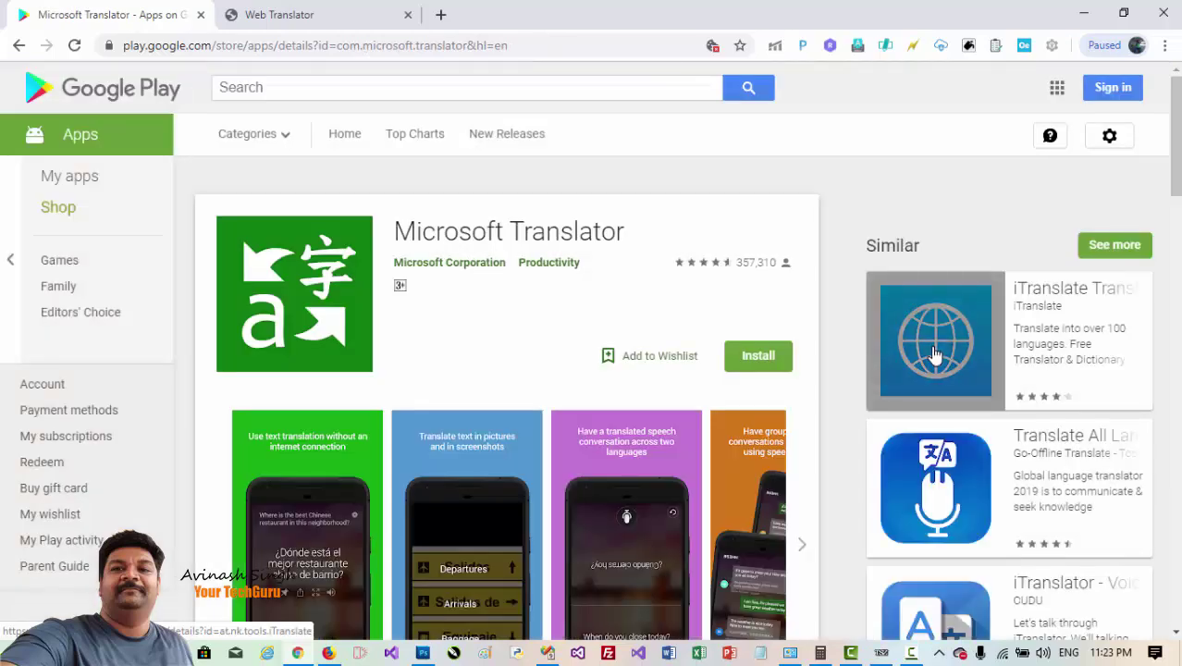
left_click(1091, 7)
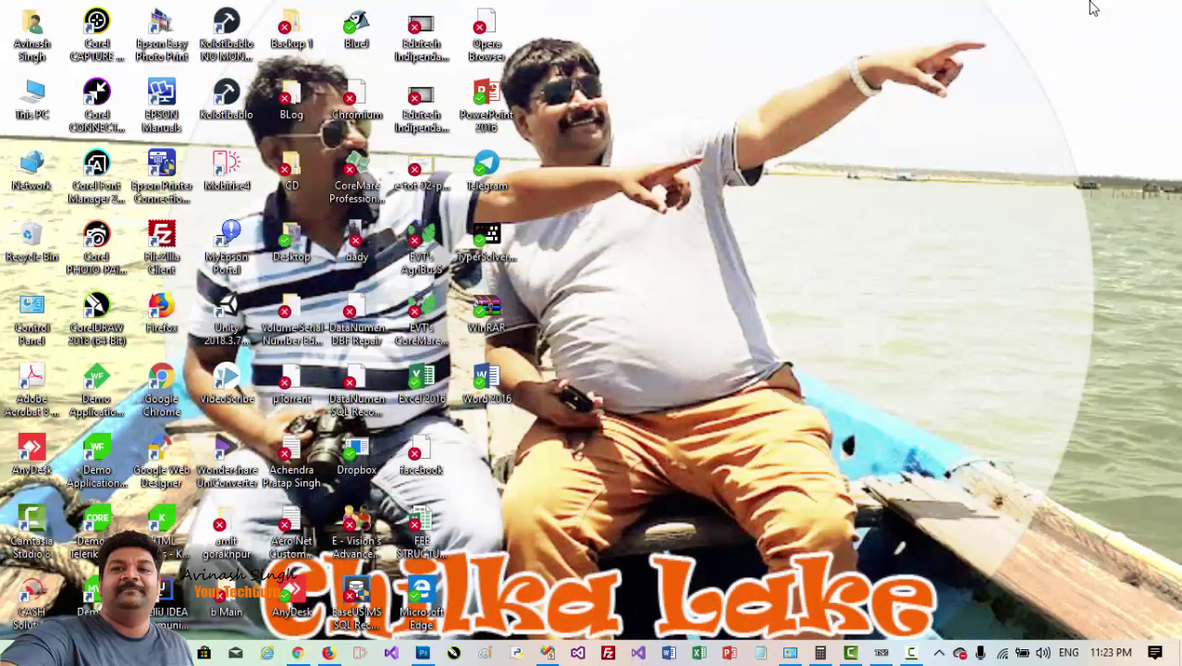